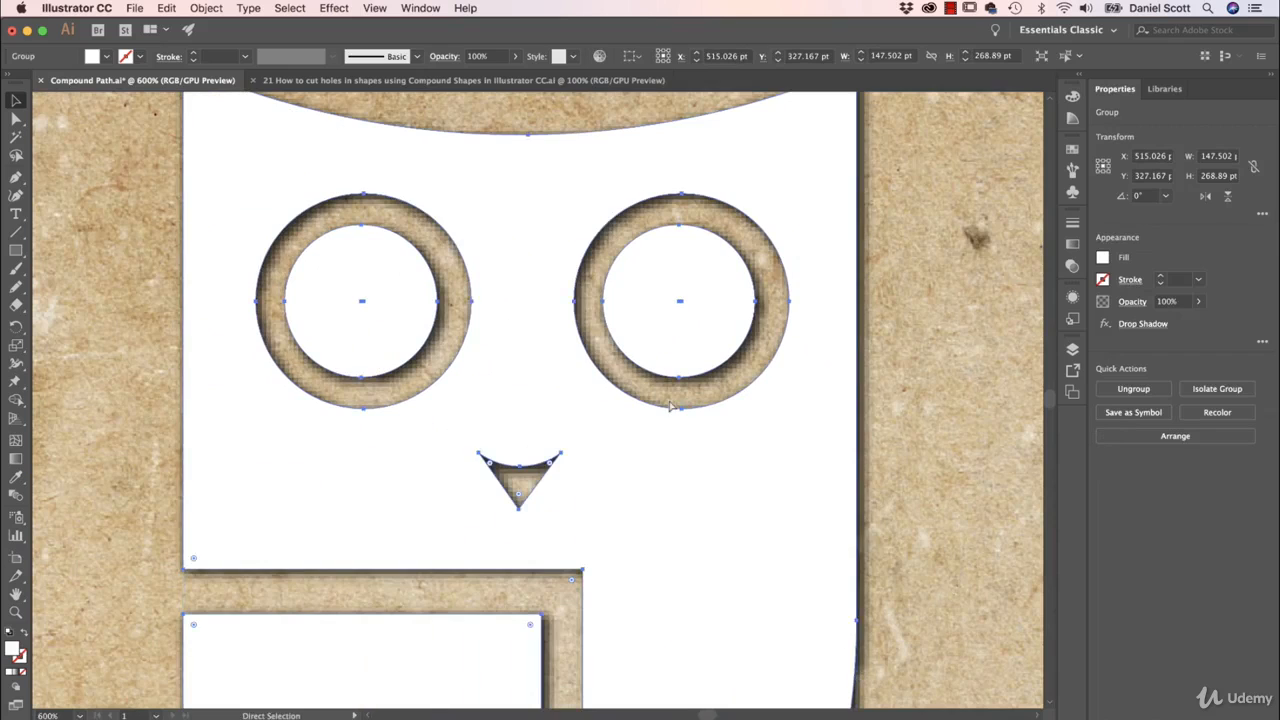
key(super+0)
drag(389, 406, 820, 412)
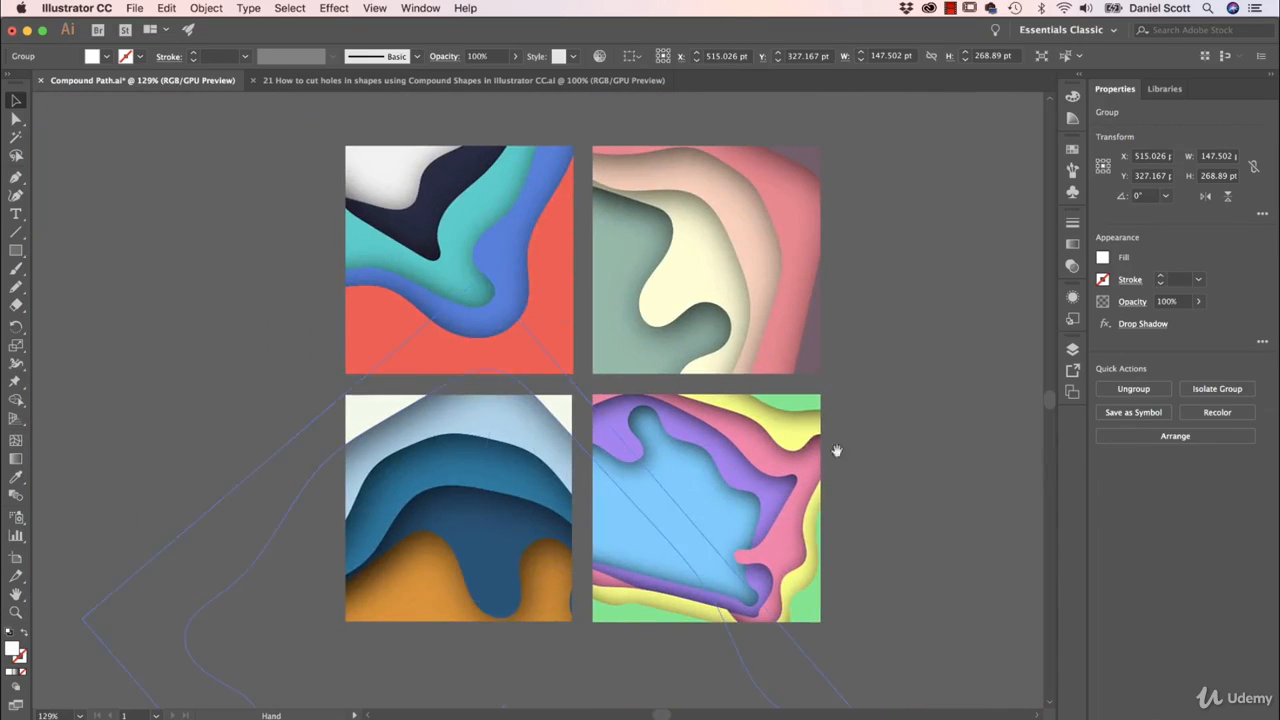
click(257, 280)
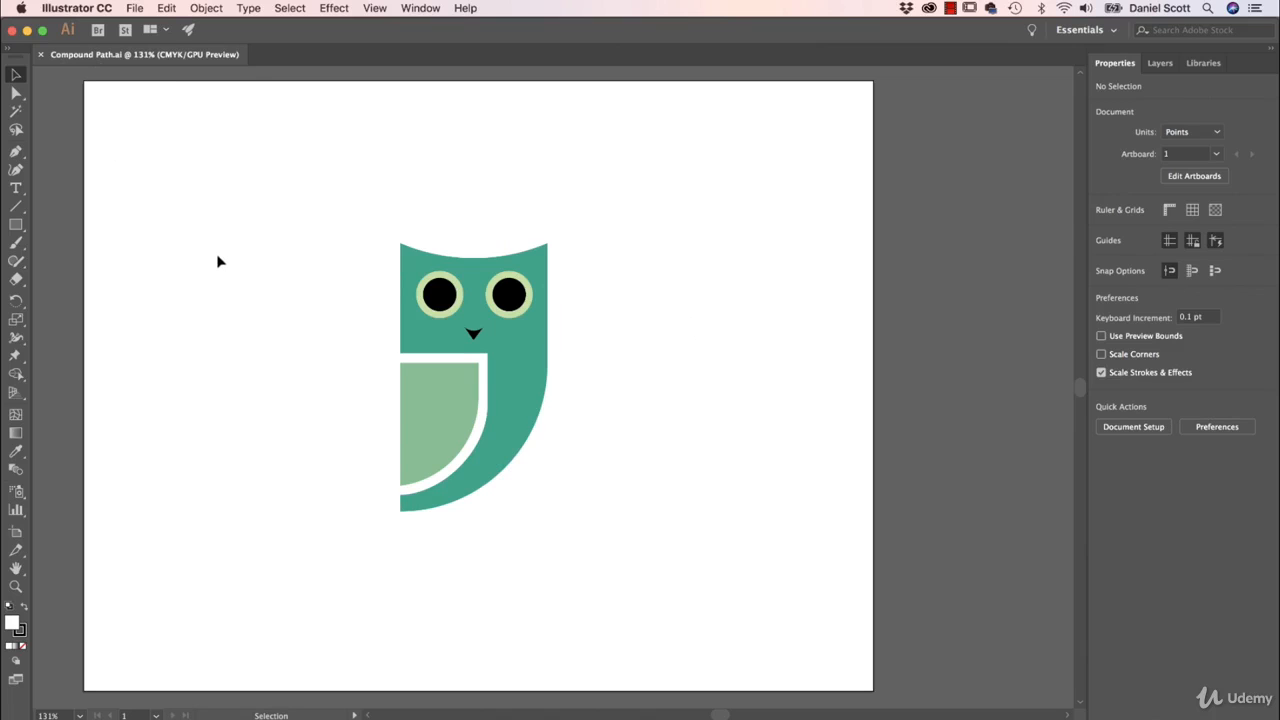
Place the linked image Old paper2.jpg from Exercise Files, sized from the artboard's upper-left corner to cover its full height.
key(super)
key(super+shift+p)
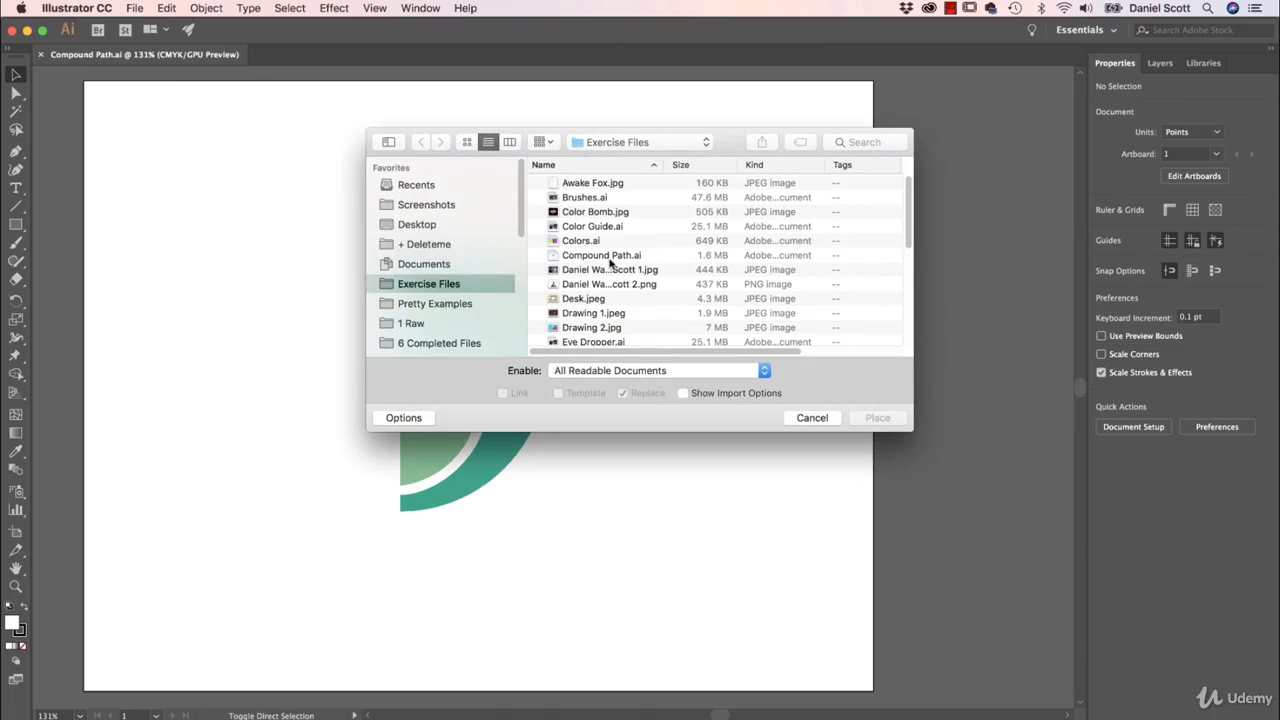
scroll(614, 288, down, 2)
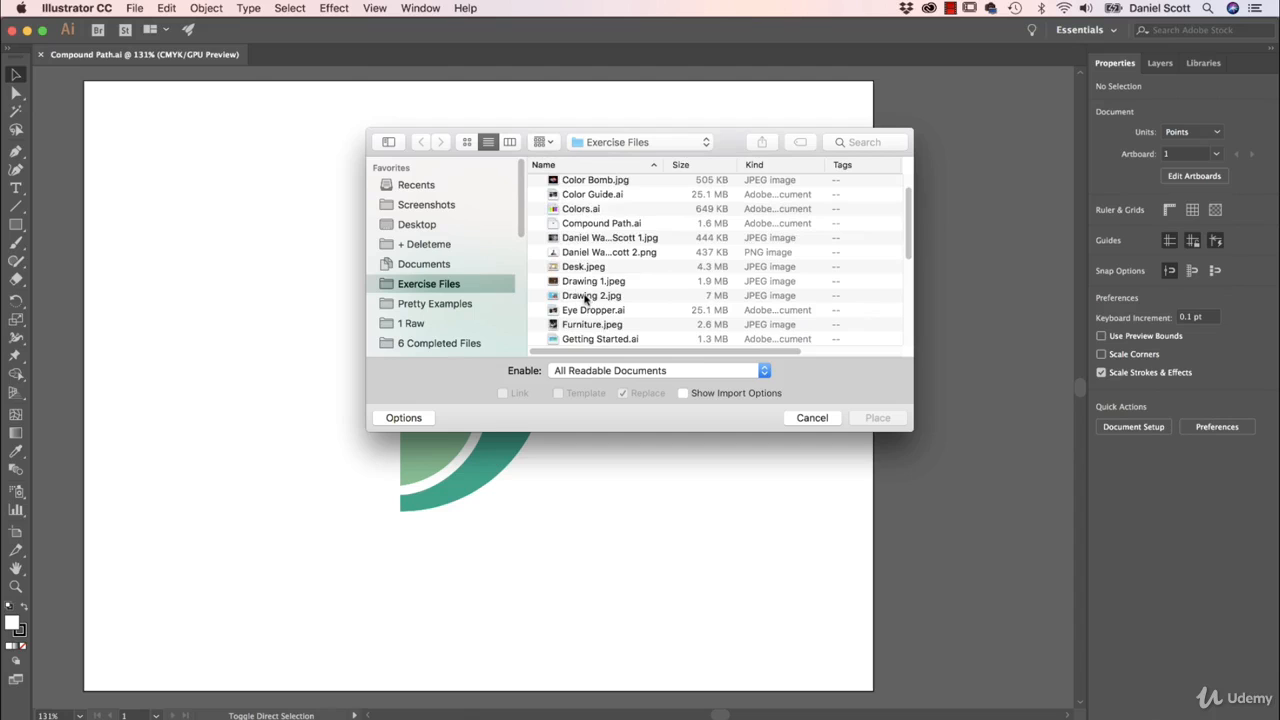
scroll(587, 298, down, 3)
click(577, 314)
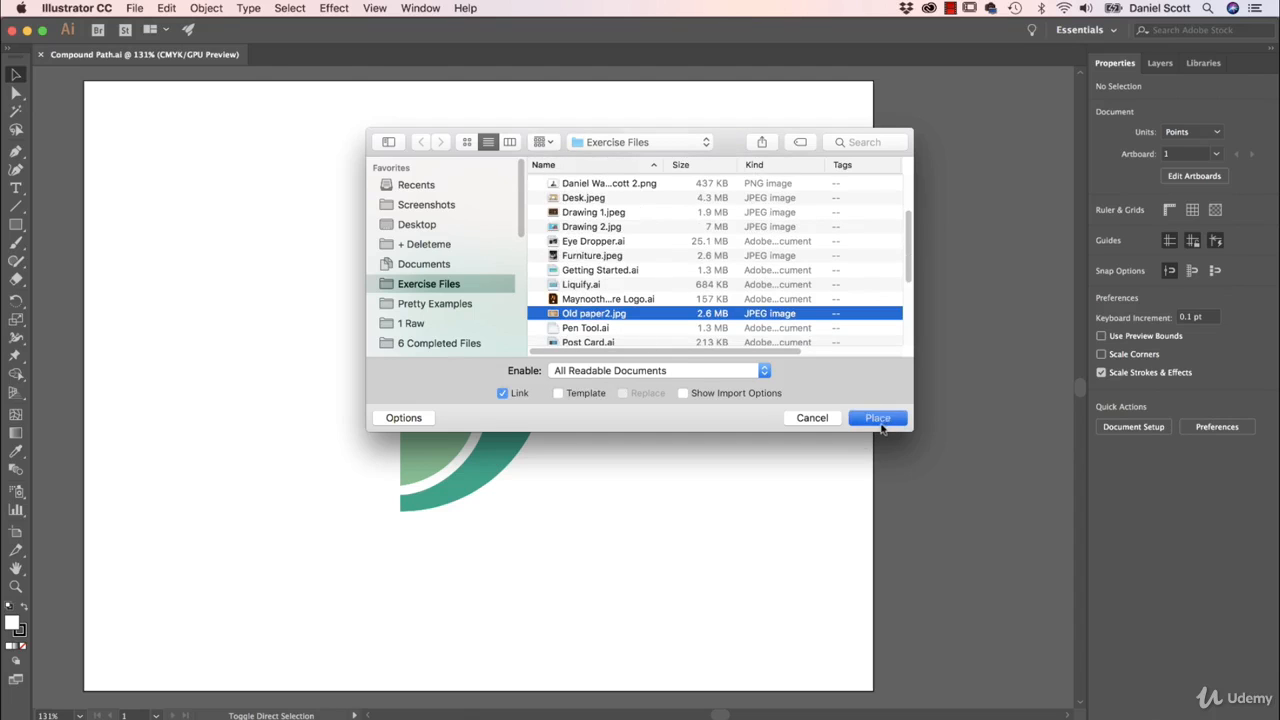
click(876, 418)
drag(86, 83, 955, 690)
Send the old paper image to the back, behind the owl artwork, and deselect it.
drag(752, 448, 1077, 467)
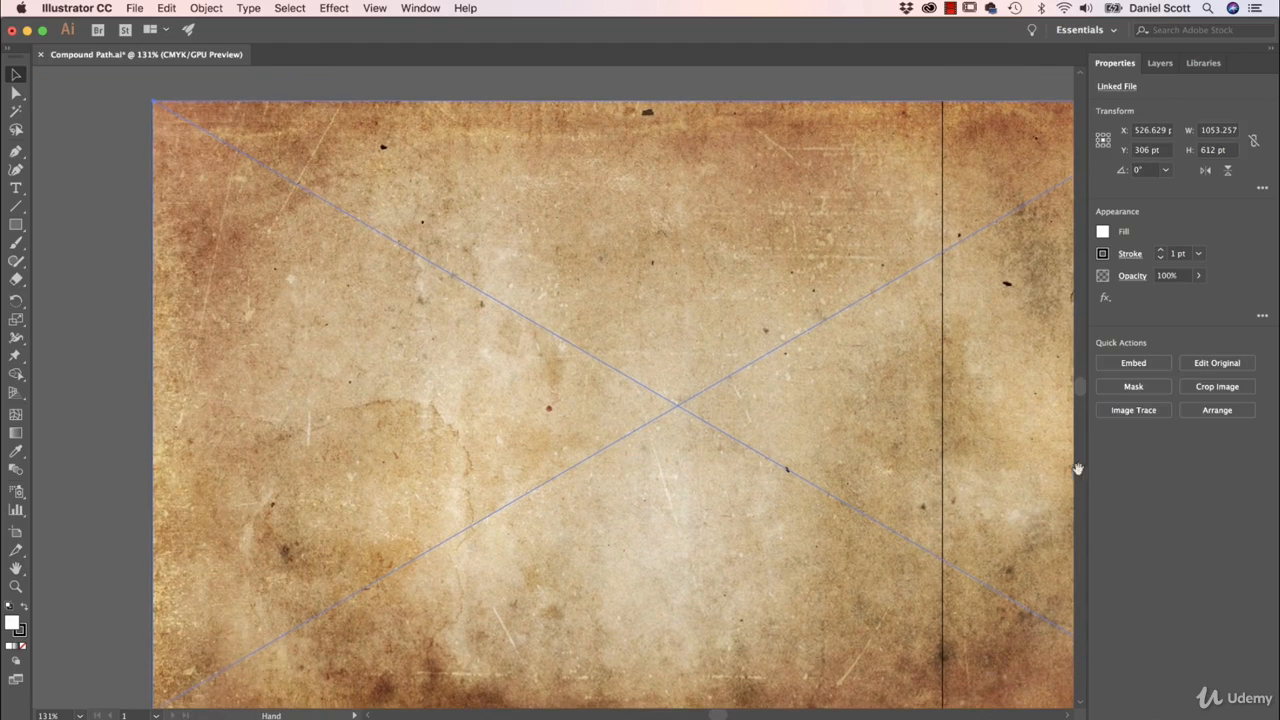
click(1207, 412)
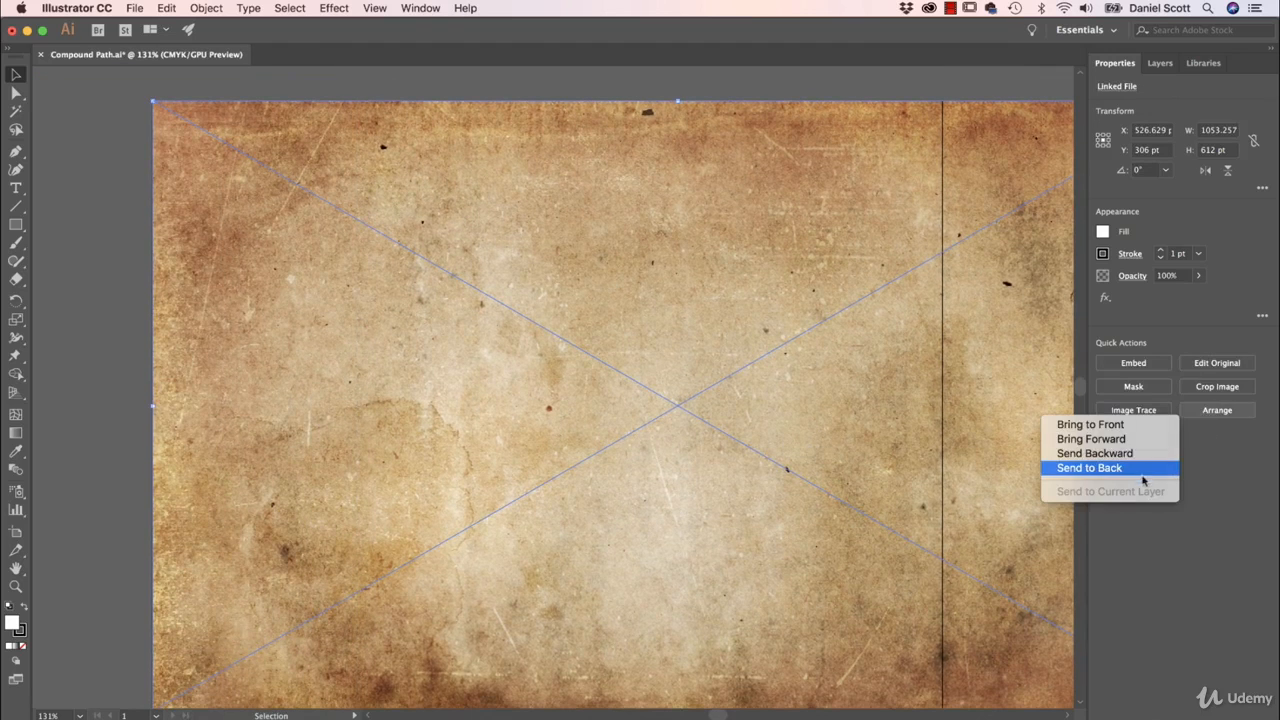
click(1143, 470)
click(118, 290)
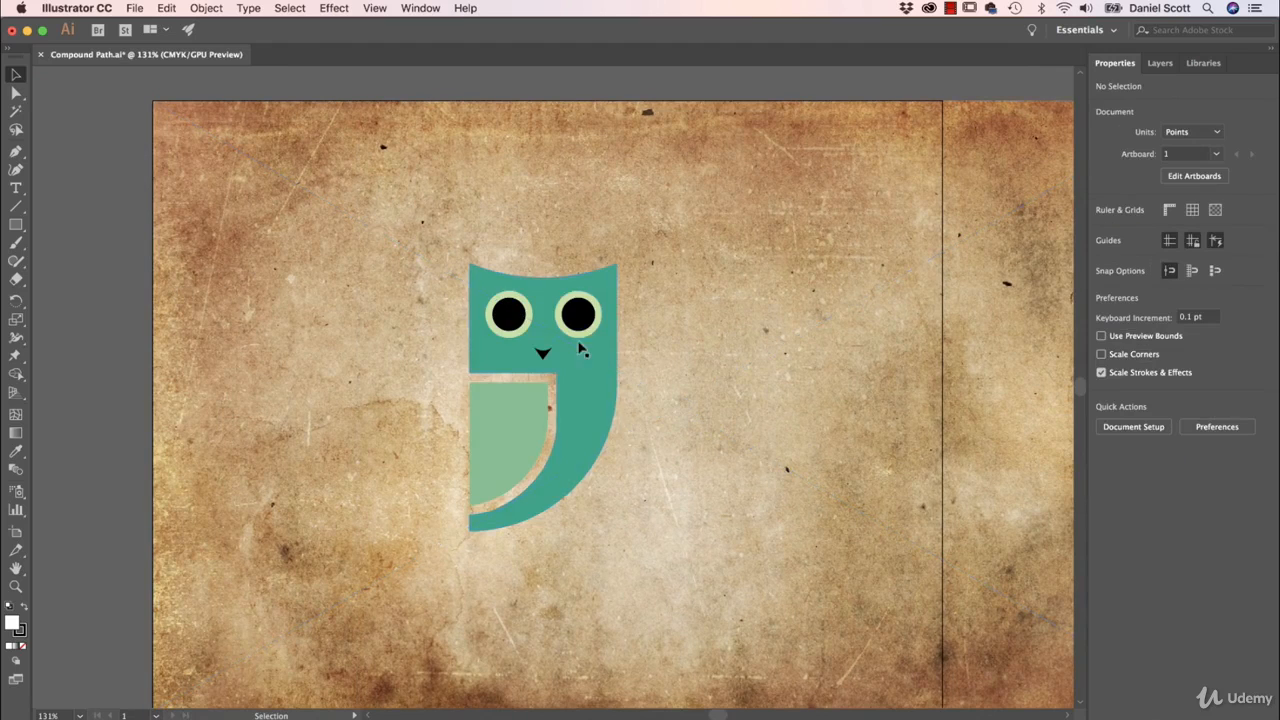
Fill the two outer eye circles of the owl with white.
click(588, 318)
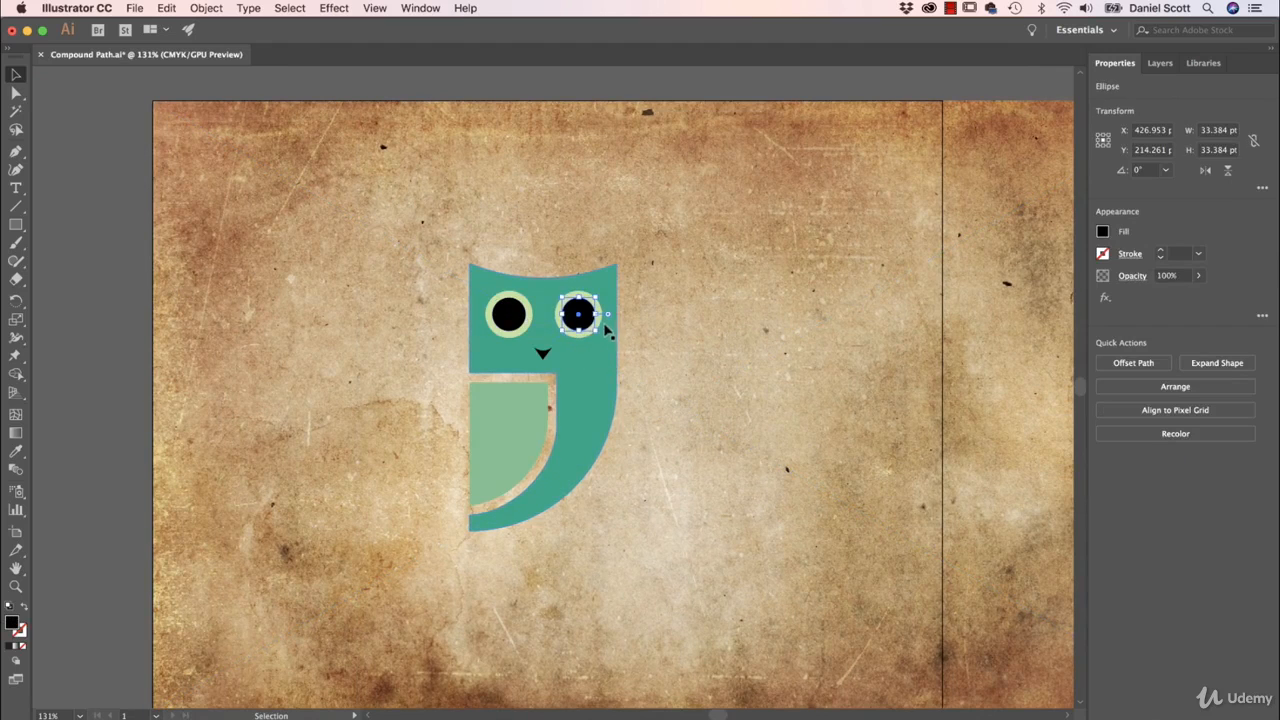
click(528, 330)
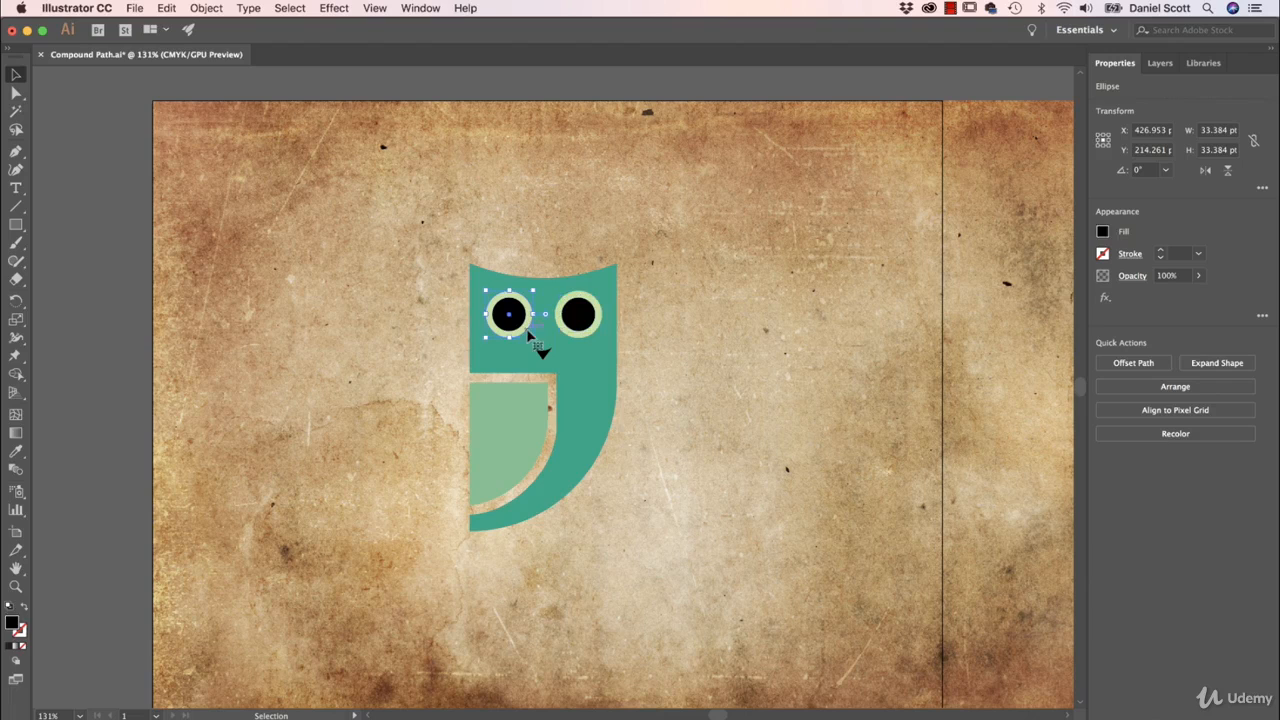
shift+click(590, 340)
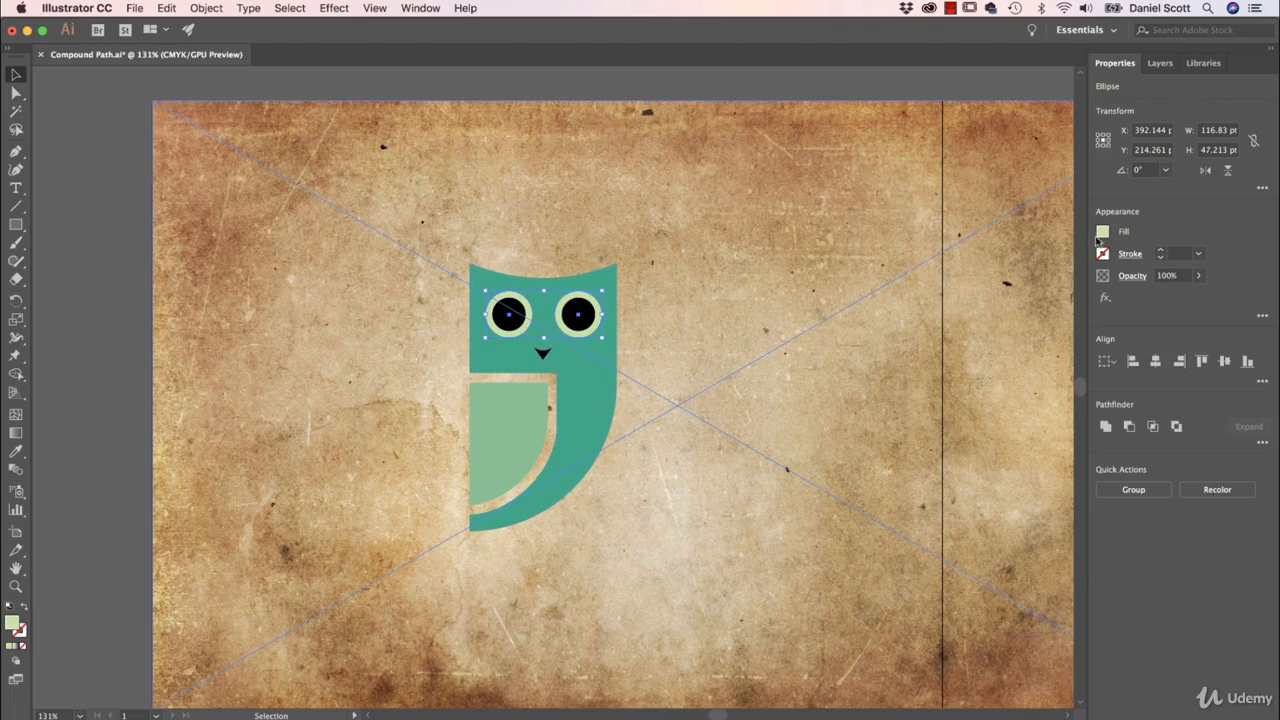
click(1102, 232)
click(953, 290)
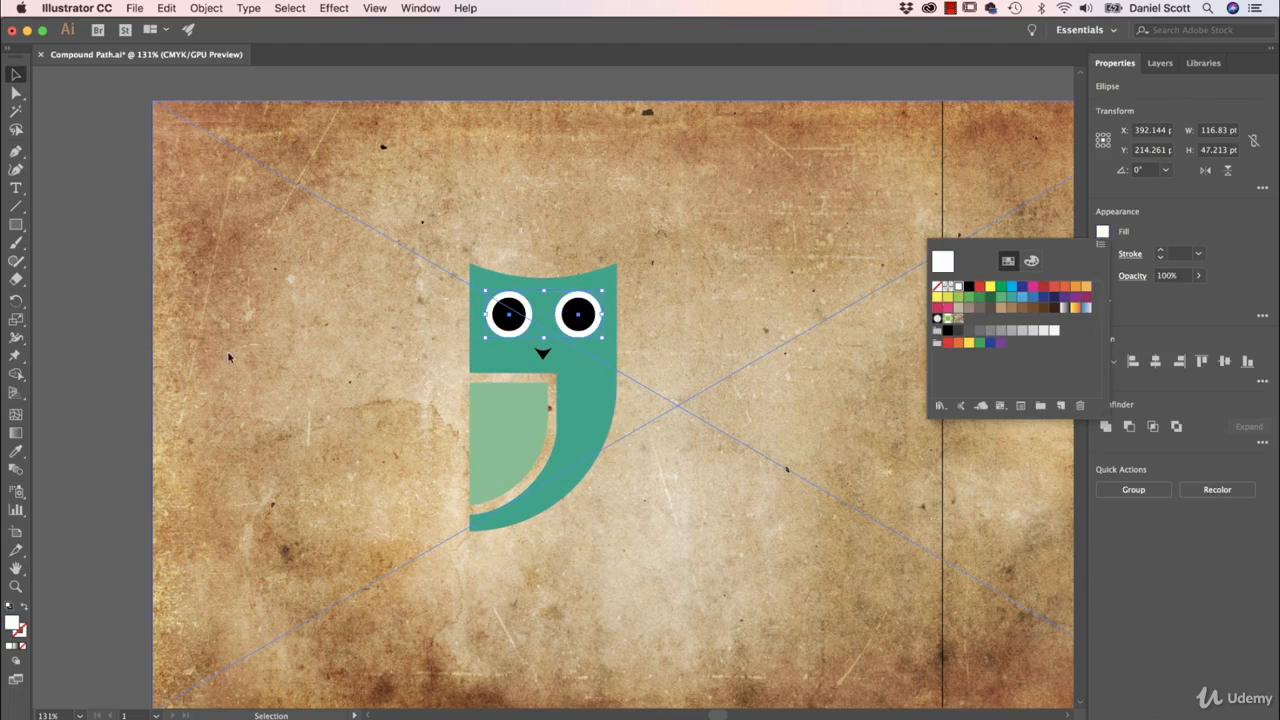
click(92, 336)
click(114, 350)
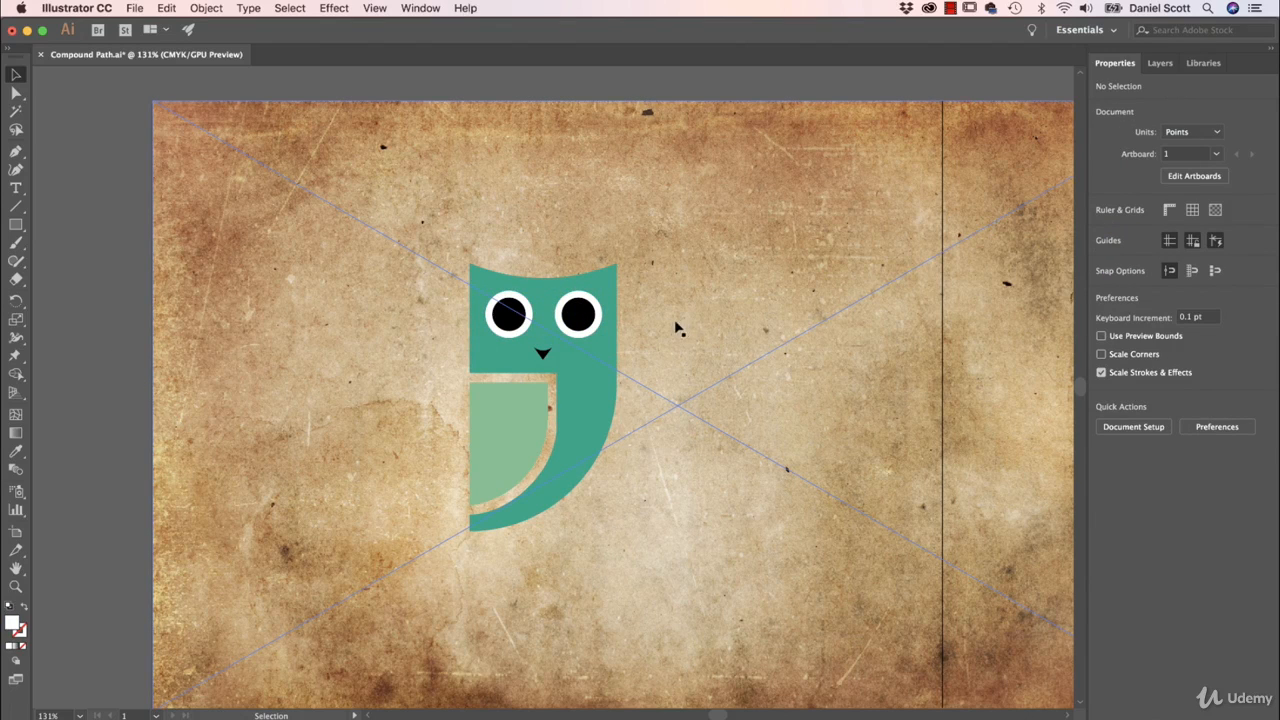
Move both black pupils together off the owl onto the empty paper at its left.
click(582, 318)
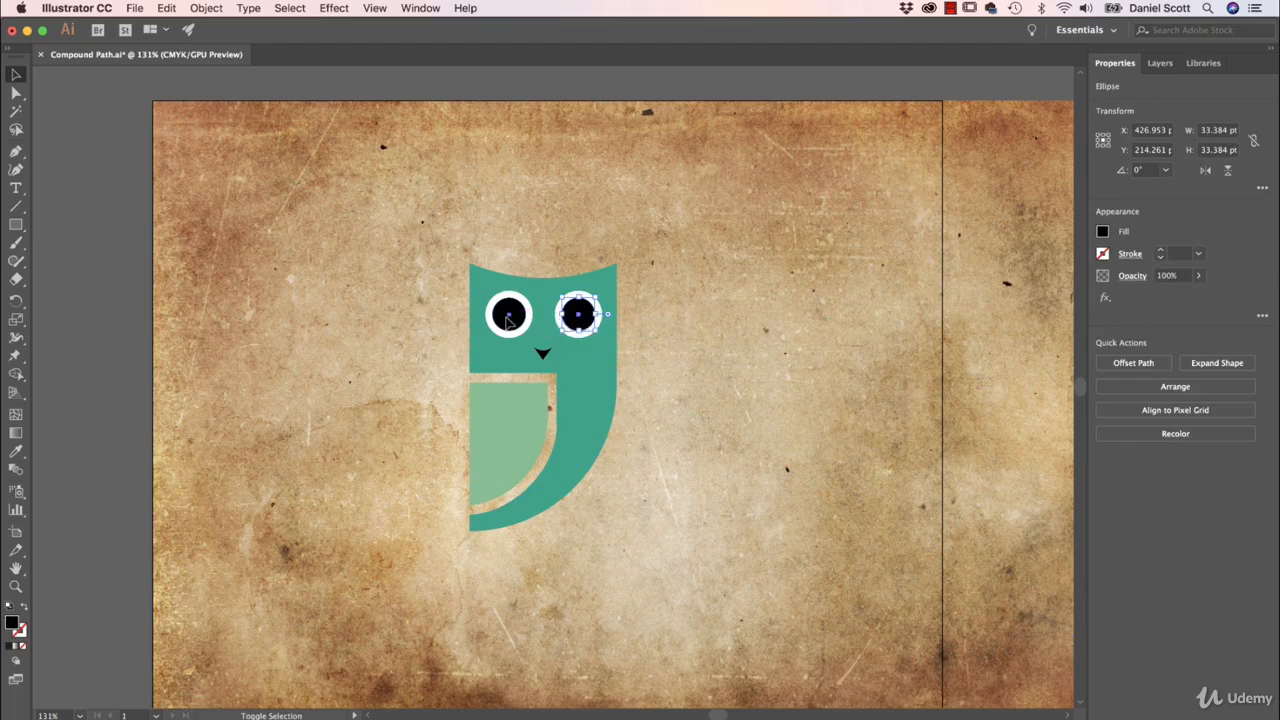
shift+click(512, 316)
drag(588, 318, 366, 300)
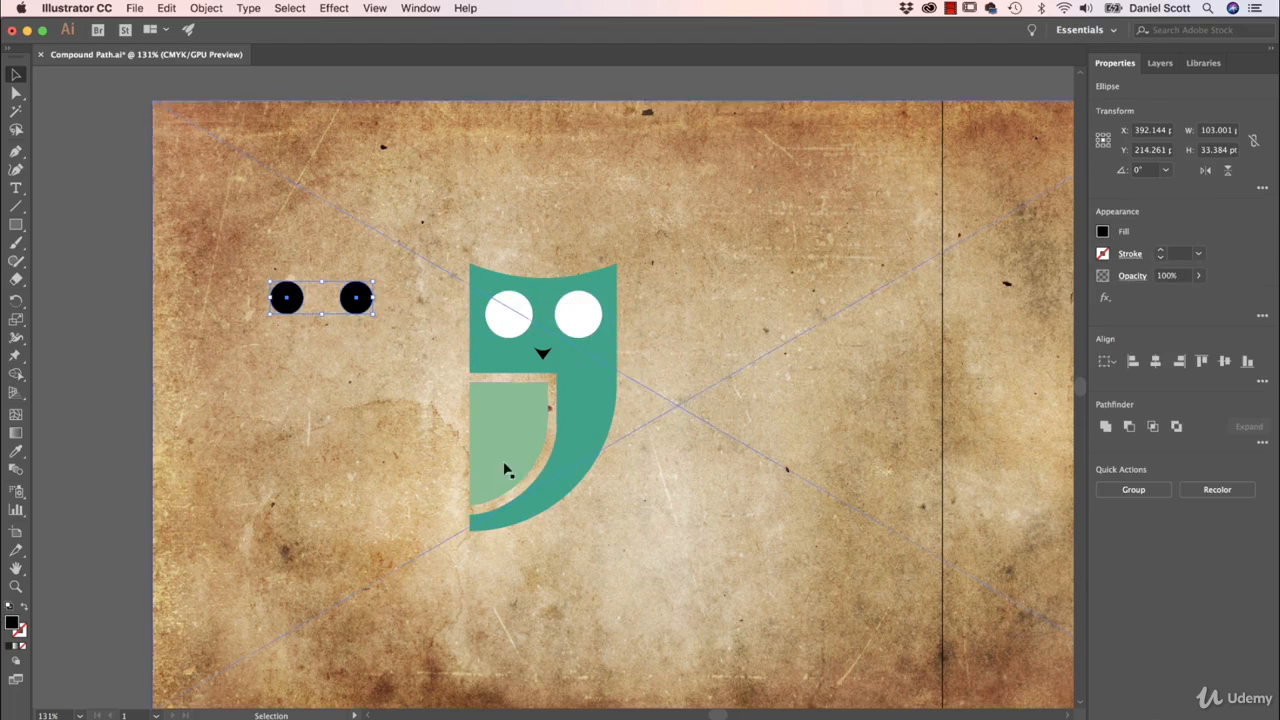
Make a compound path from the two white eye circles, the beak and the owl's teal body.
click(512, 320)
shift+click(575, 325)
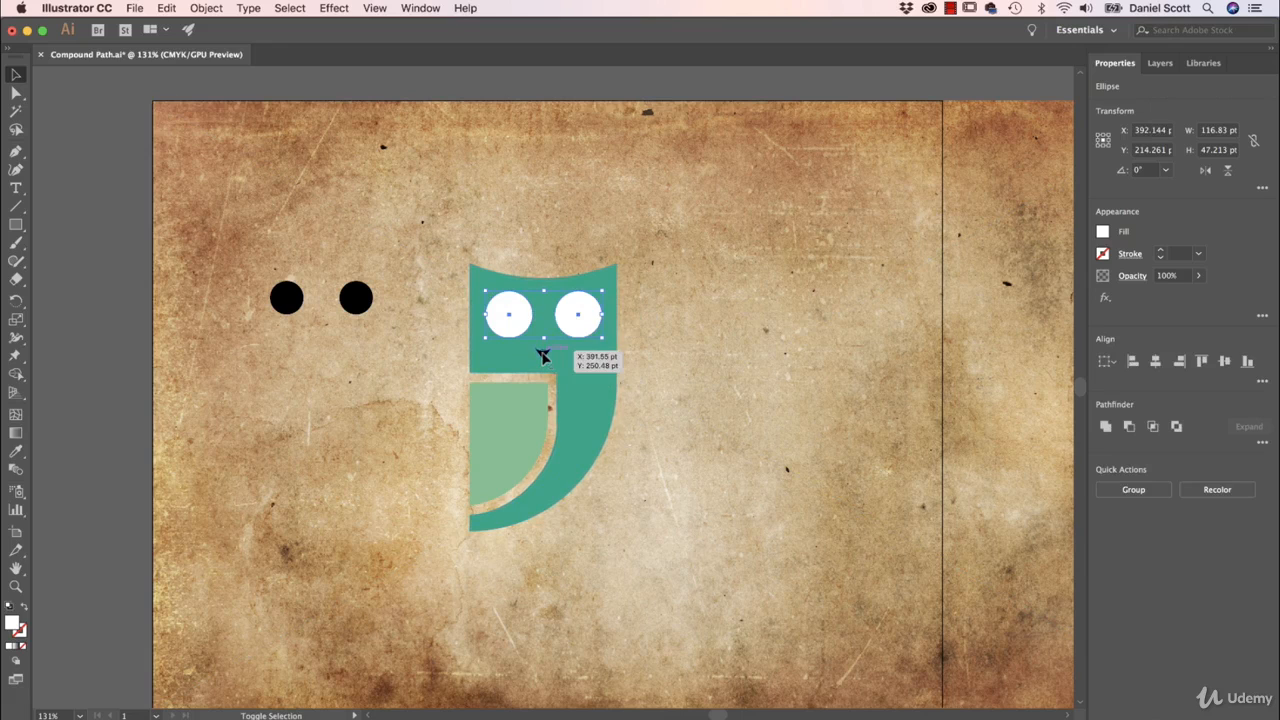
shift+click(543, 355)
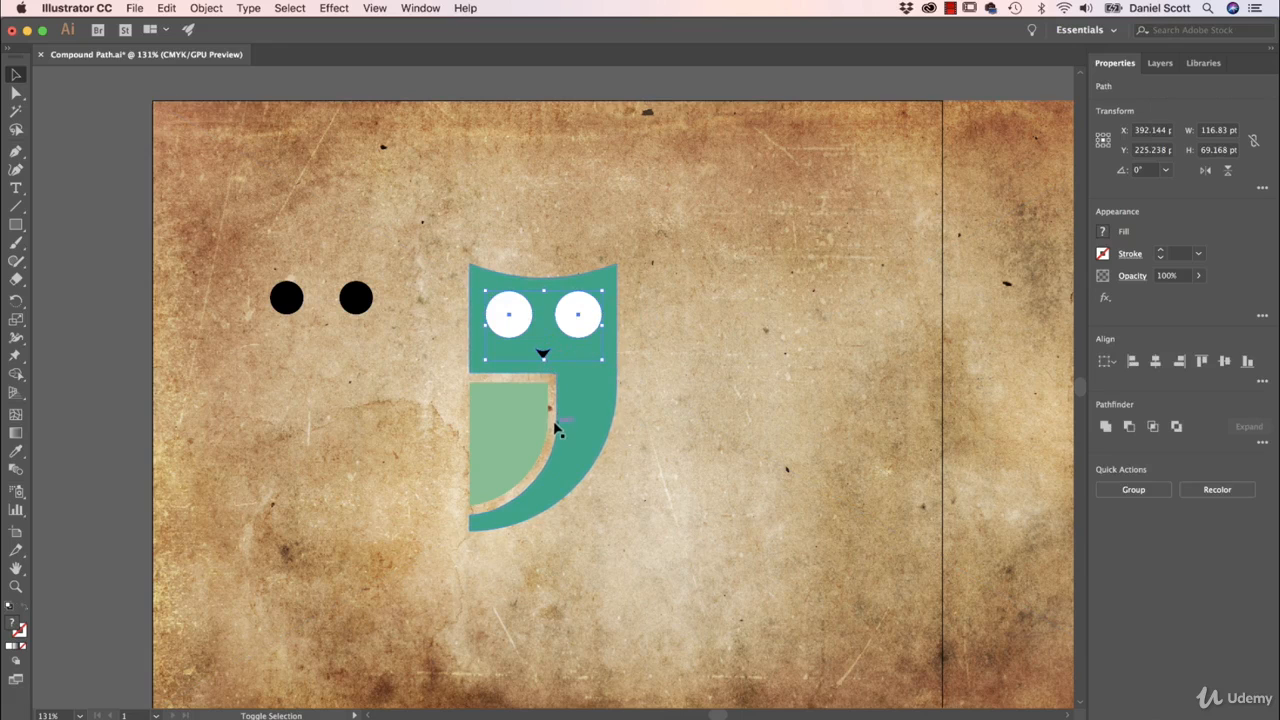
shift+click(607, 389)
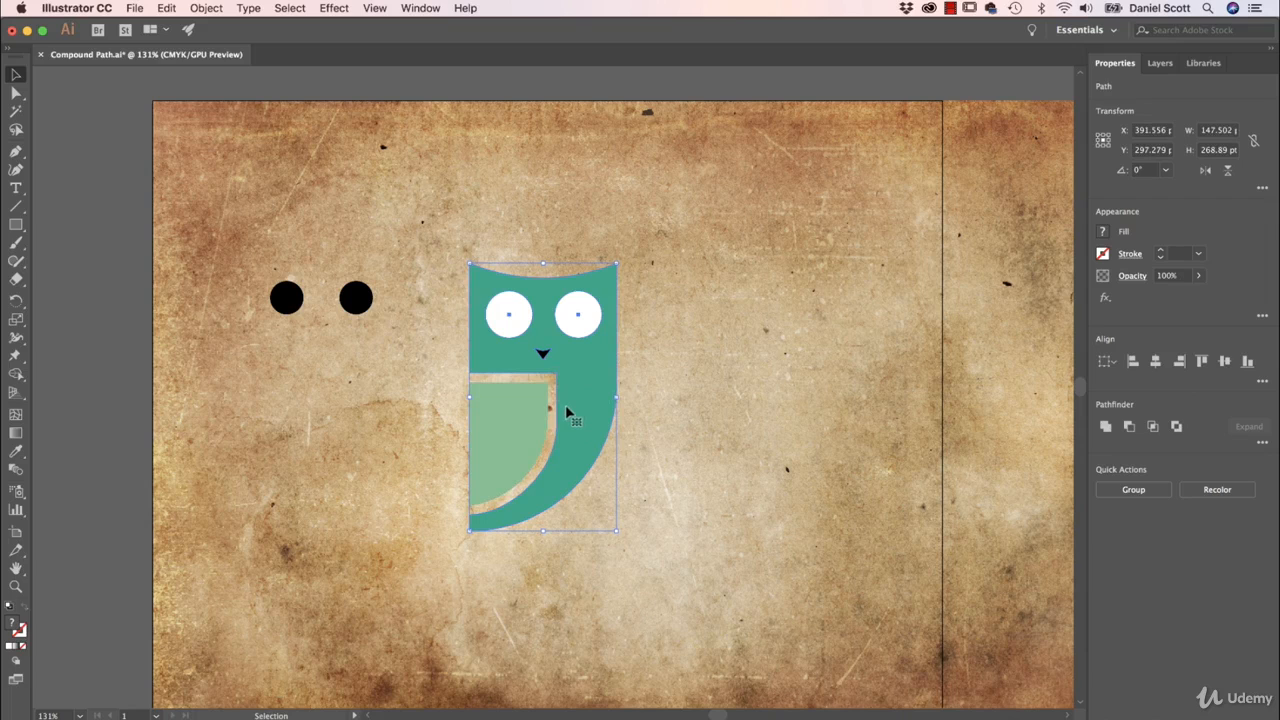
click(204, 8)
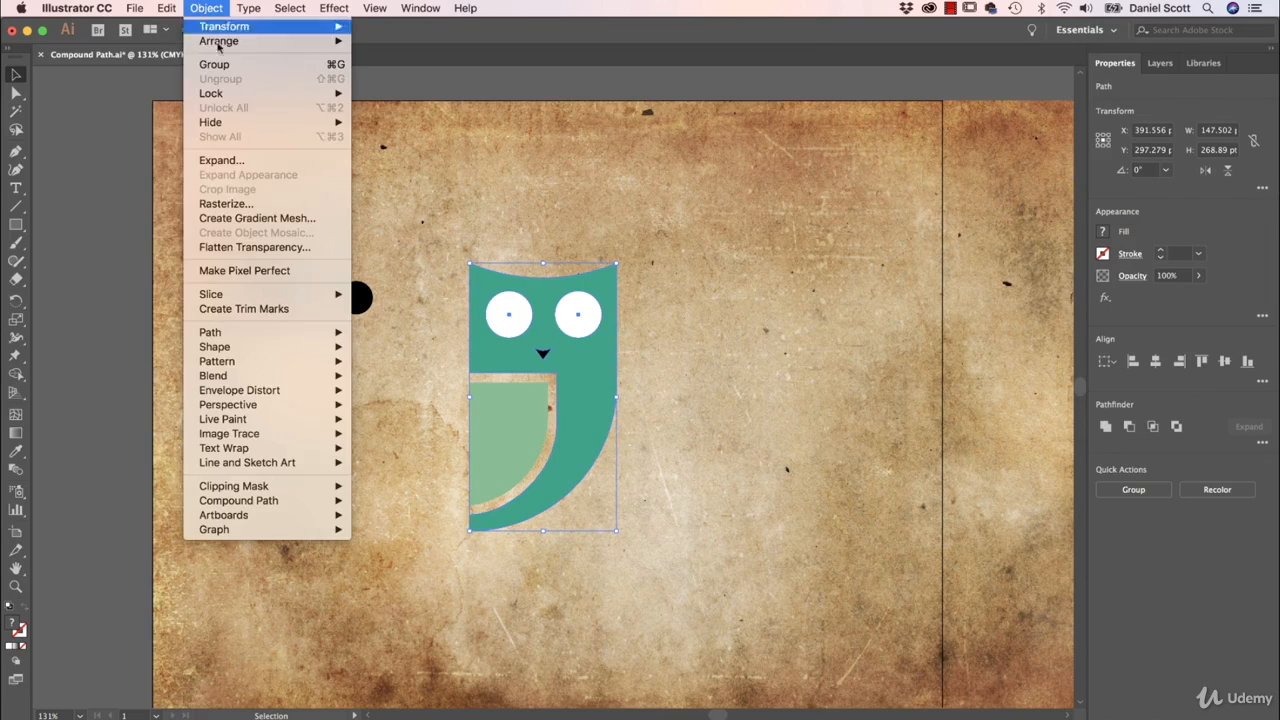
mouse_move(287, 503)
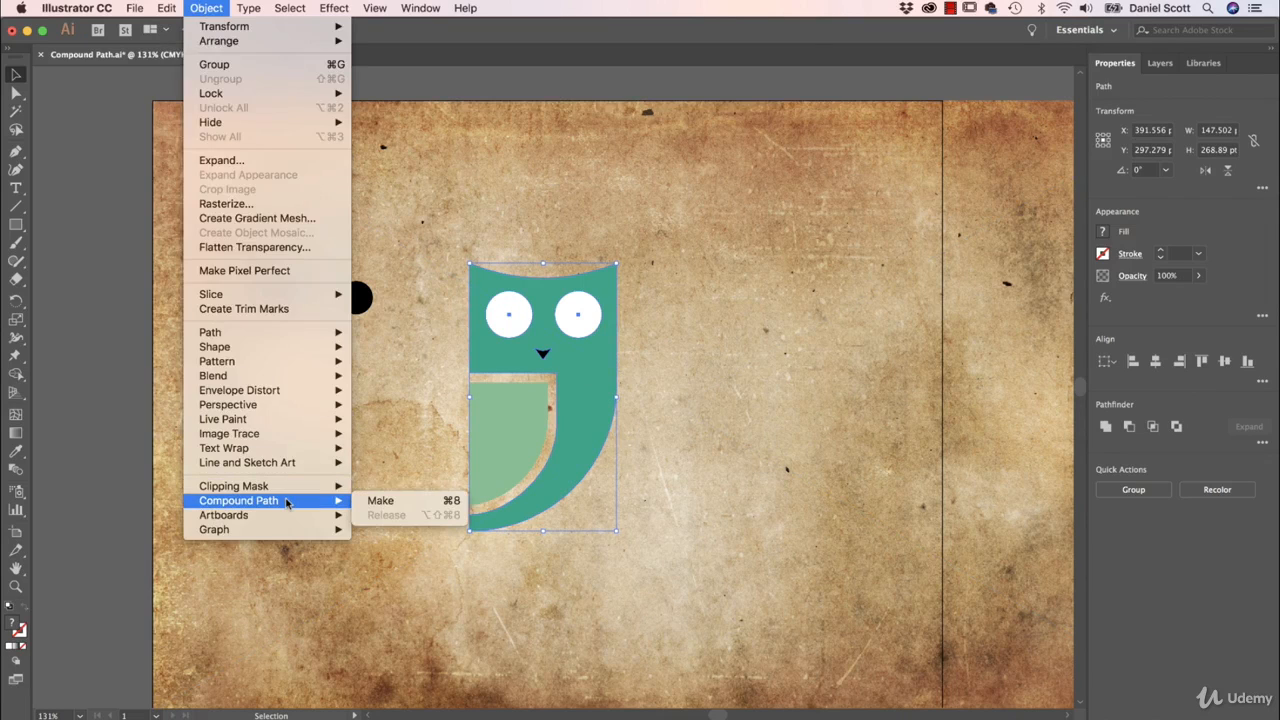
click(405, 505)
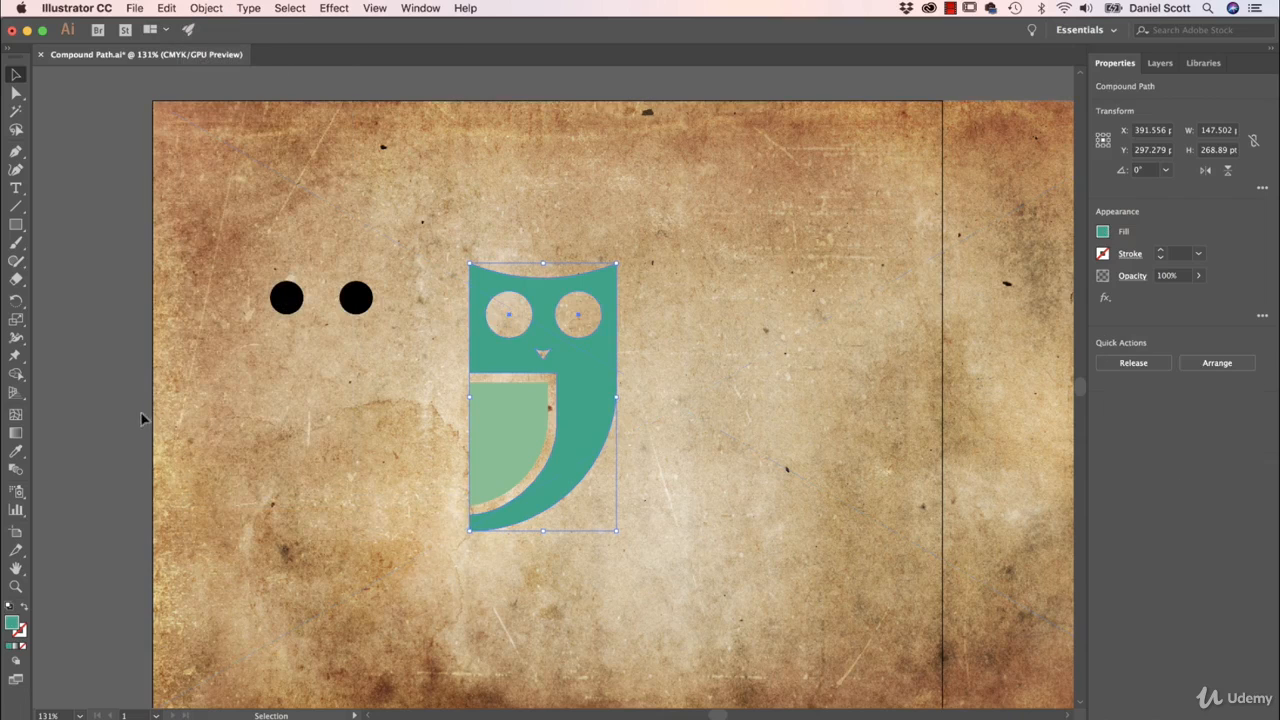
click(137, 497)
Move both black pupils together back into the centres of the owl's eye holes.
click(286, 297)
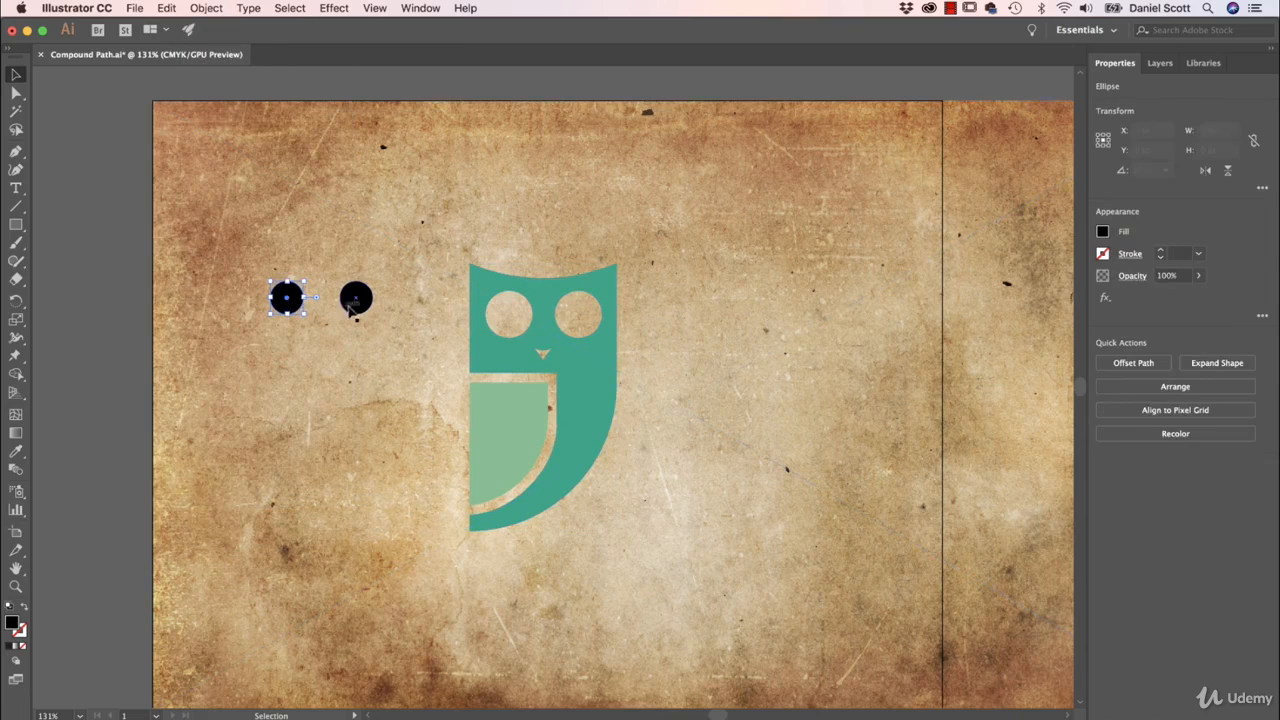
shift+click(358, 305)
drag(362, 316, 584, 328)
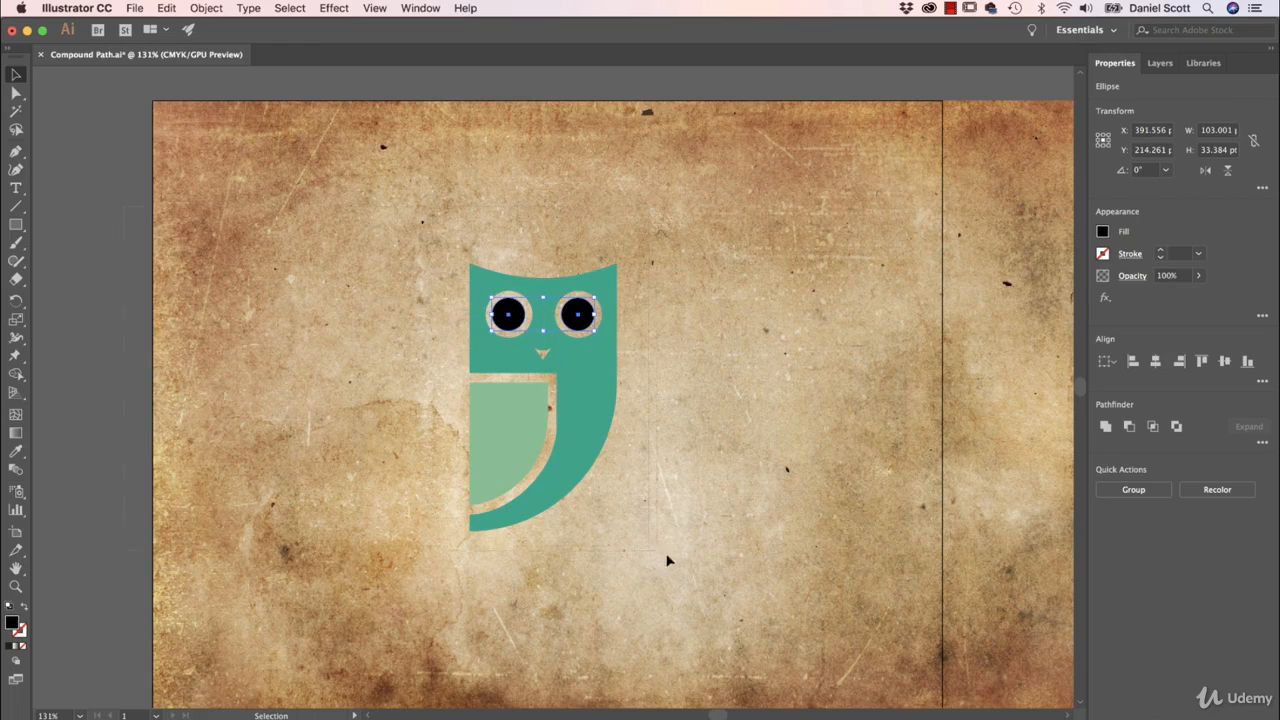
Fill all the owl shapes with white, leaving the paper background out of the selection.
drag(667, 555, 702, 562)
shift+click(761, 298)
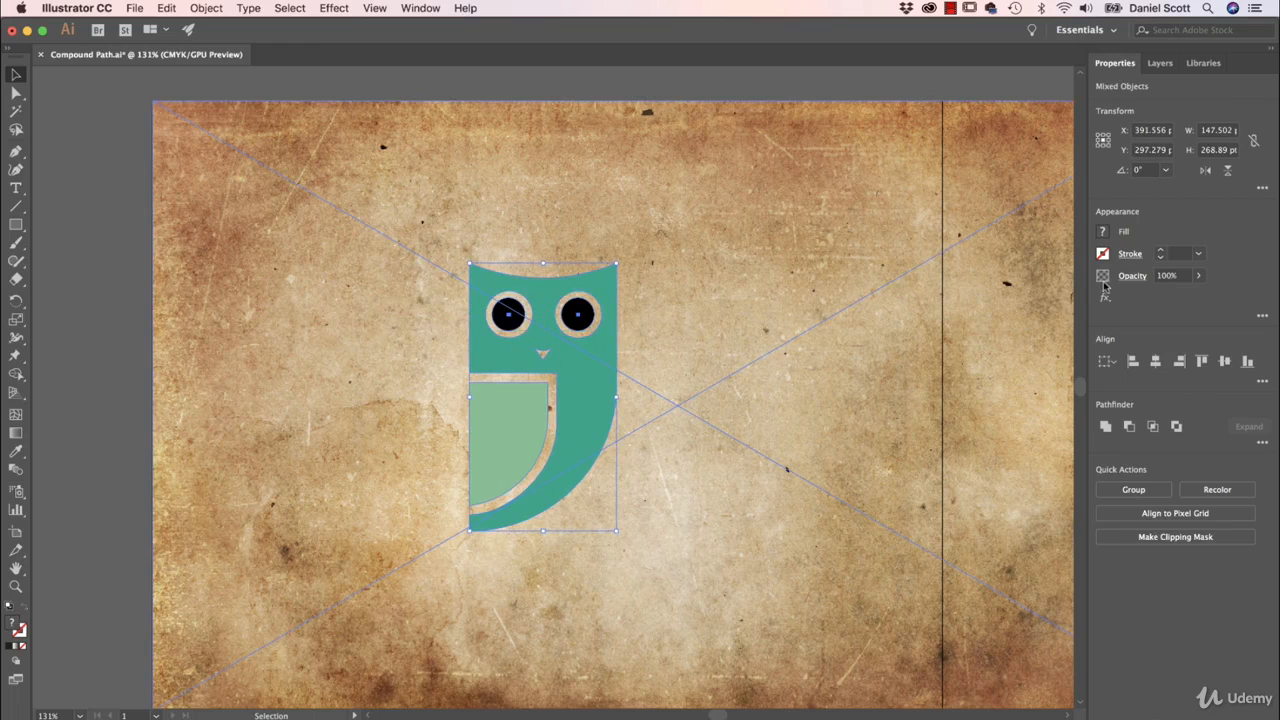
click(1103, 232)
click(950, 288)
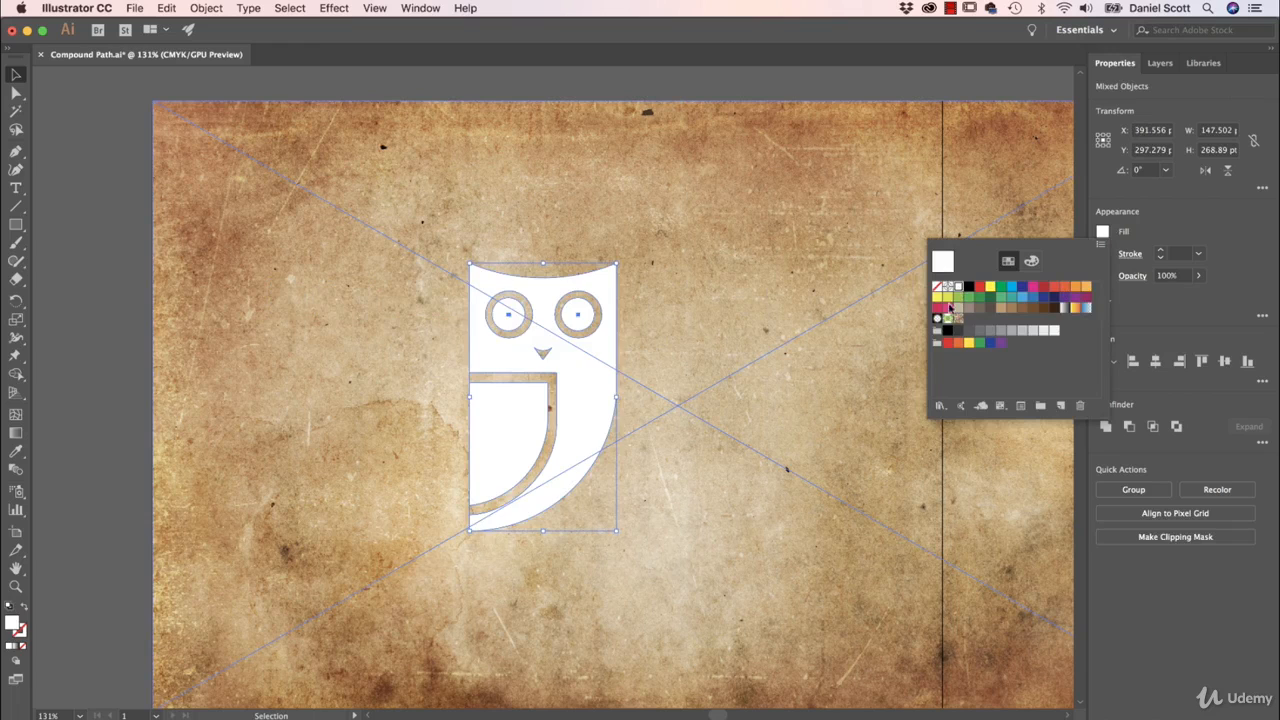
click(92, 390)
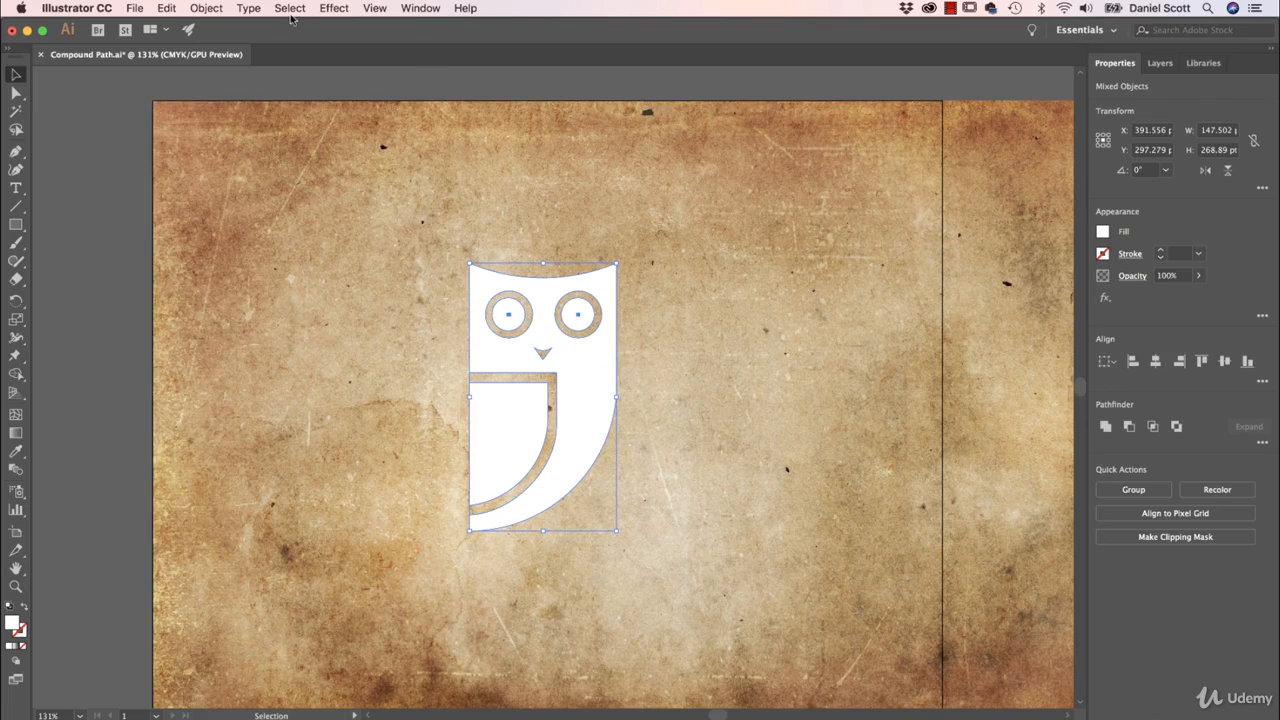
click(336, 8)
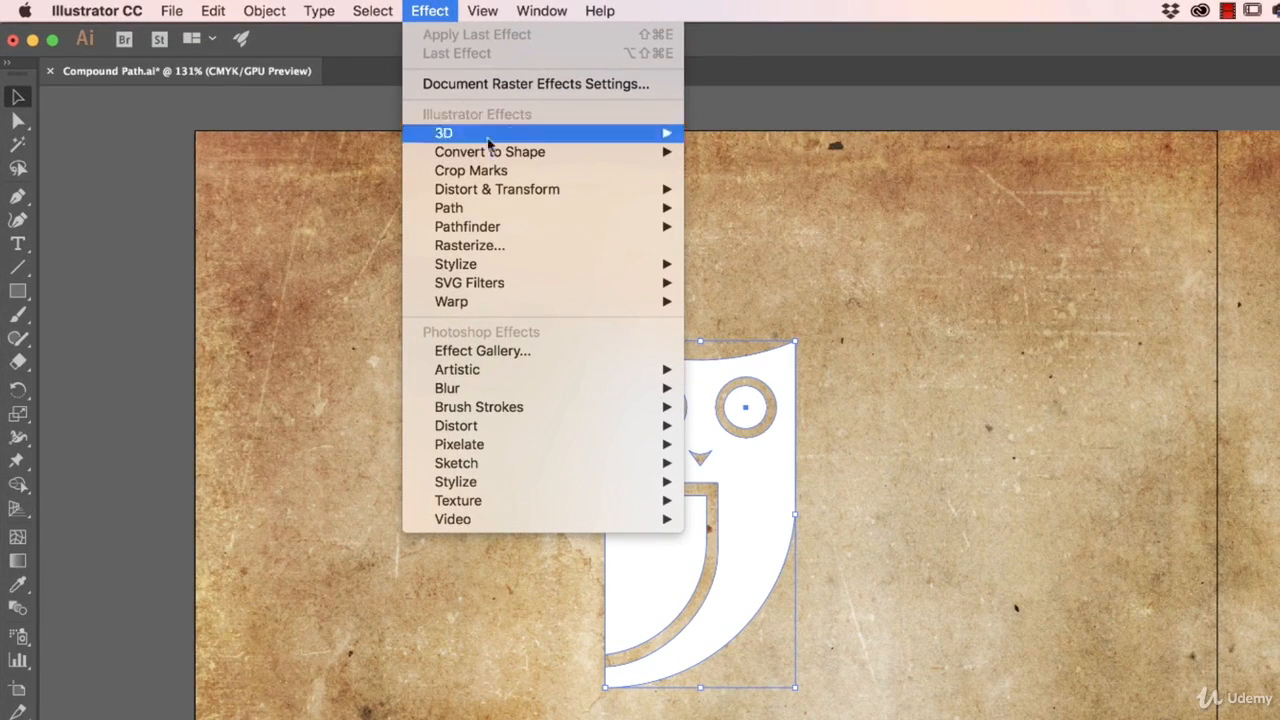
mouse_move(552, 263)
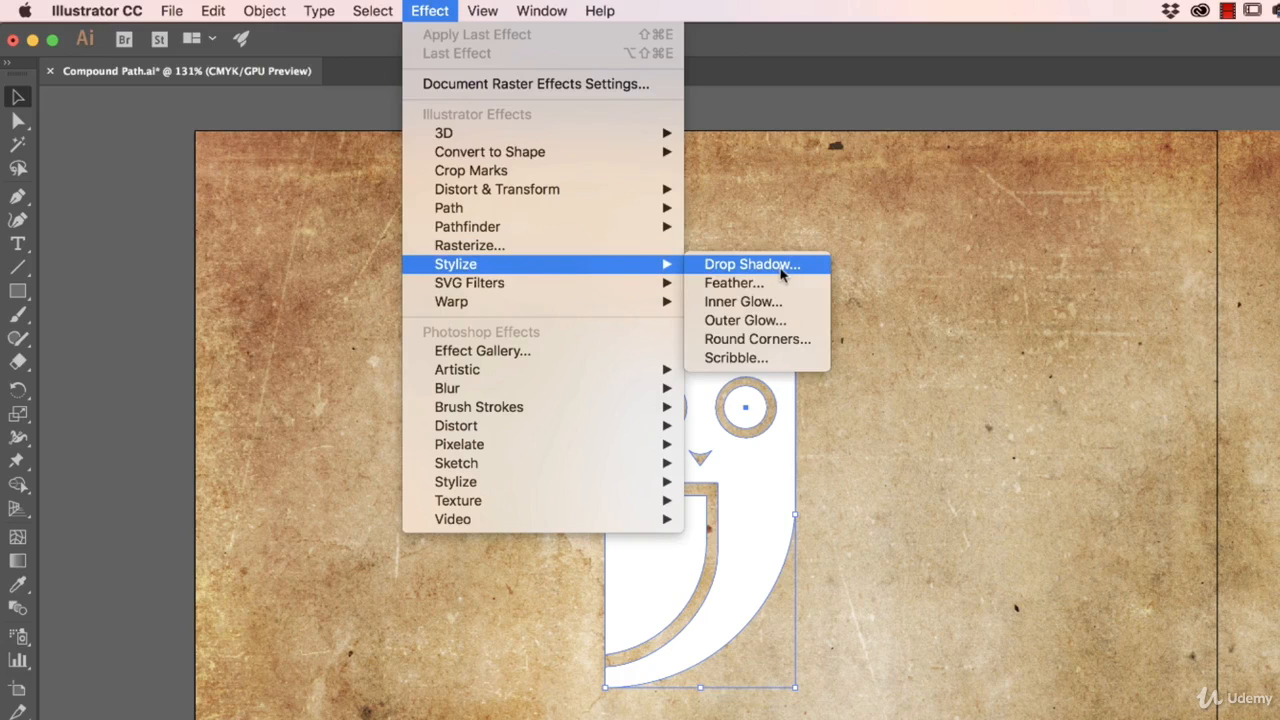
click(752, 264)
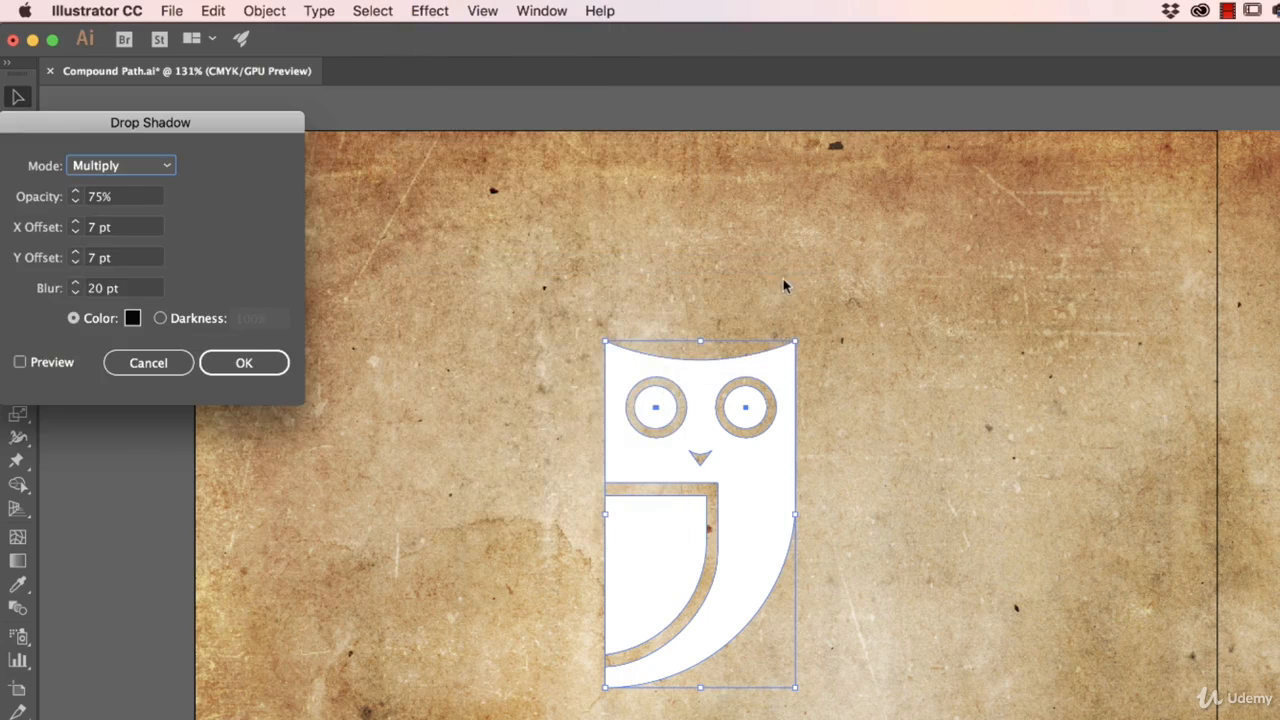
click(20, 362)
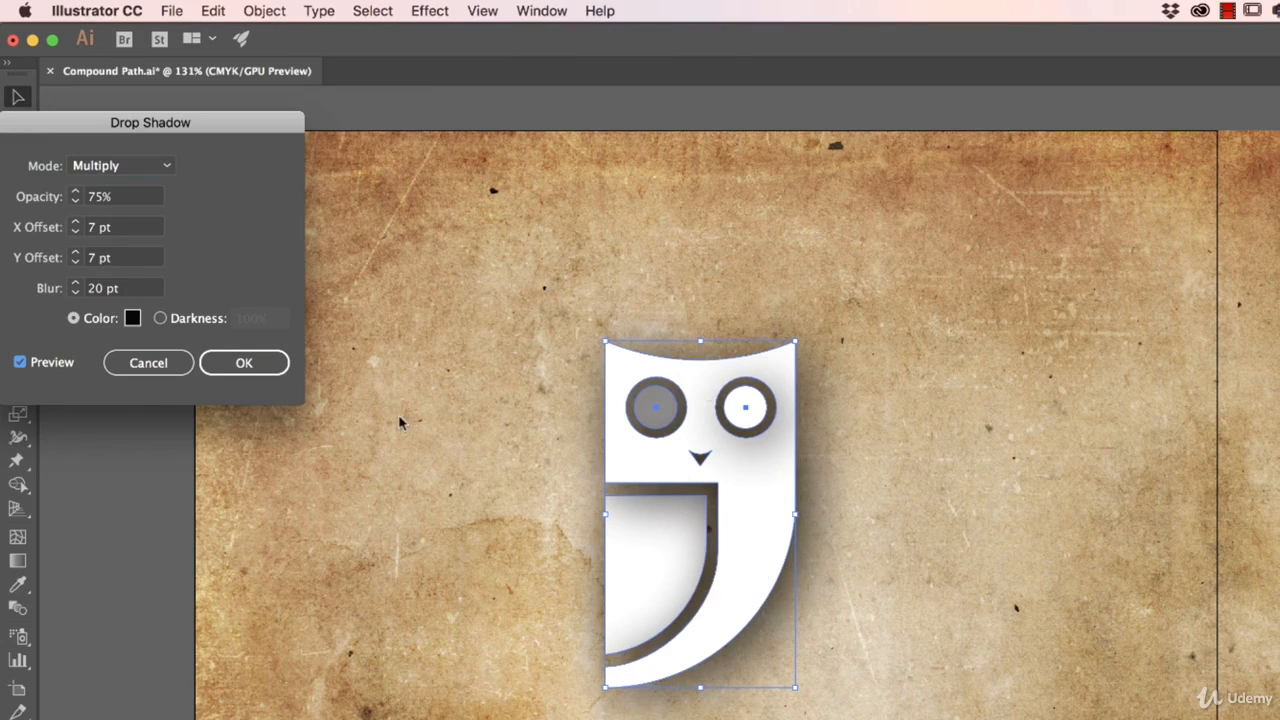
click(150, 366)
click(126, 288)
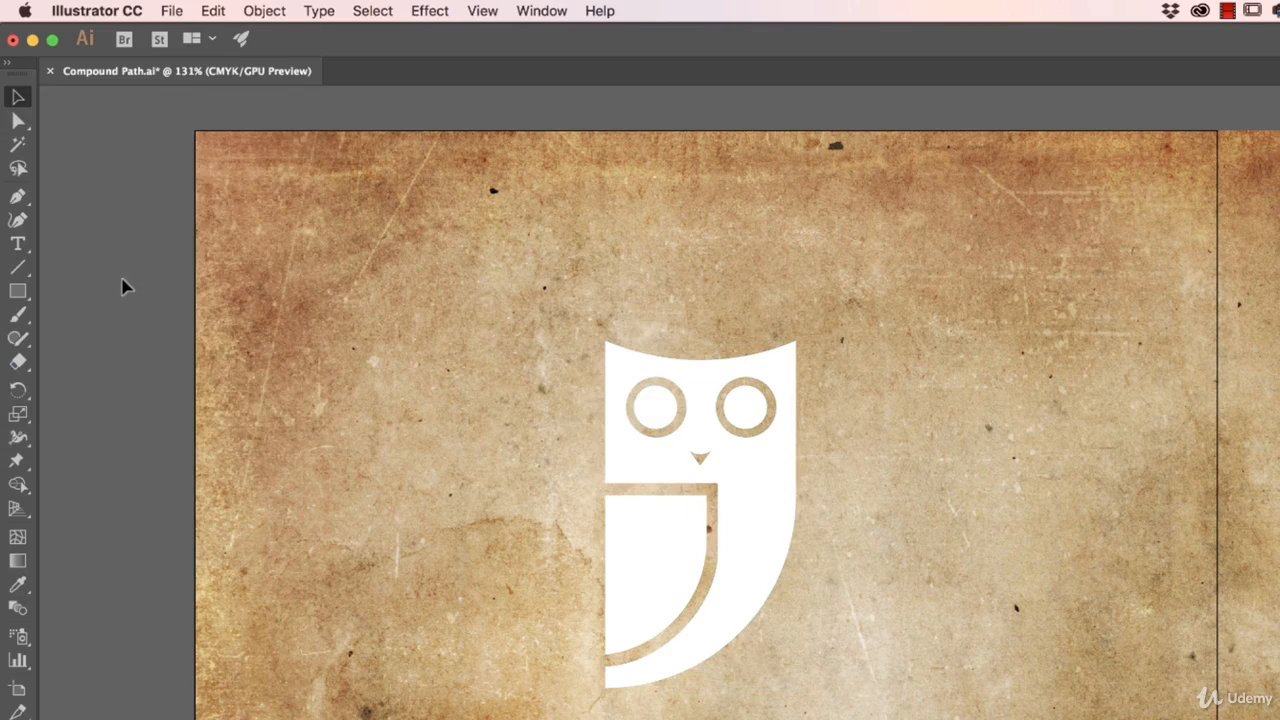
Group all the owl shapes, leaving the paper background out of the selection.
drag(780, 650, 909, 704)
shift+click(967, 607)
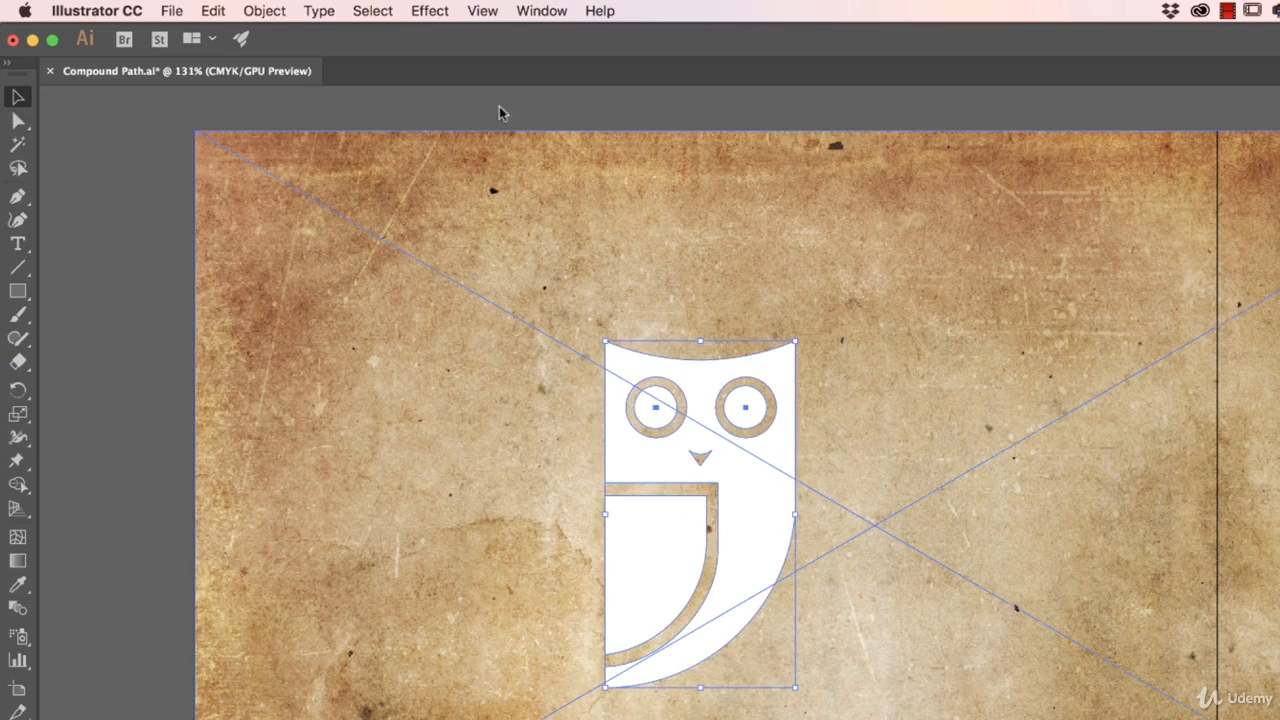
click(264, 10)
click(288, 84)
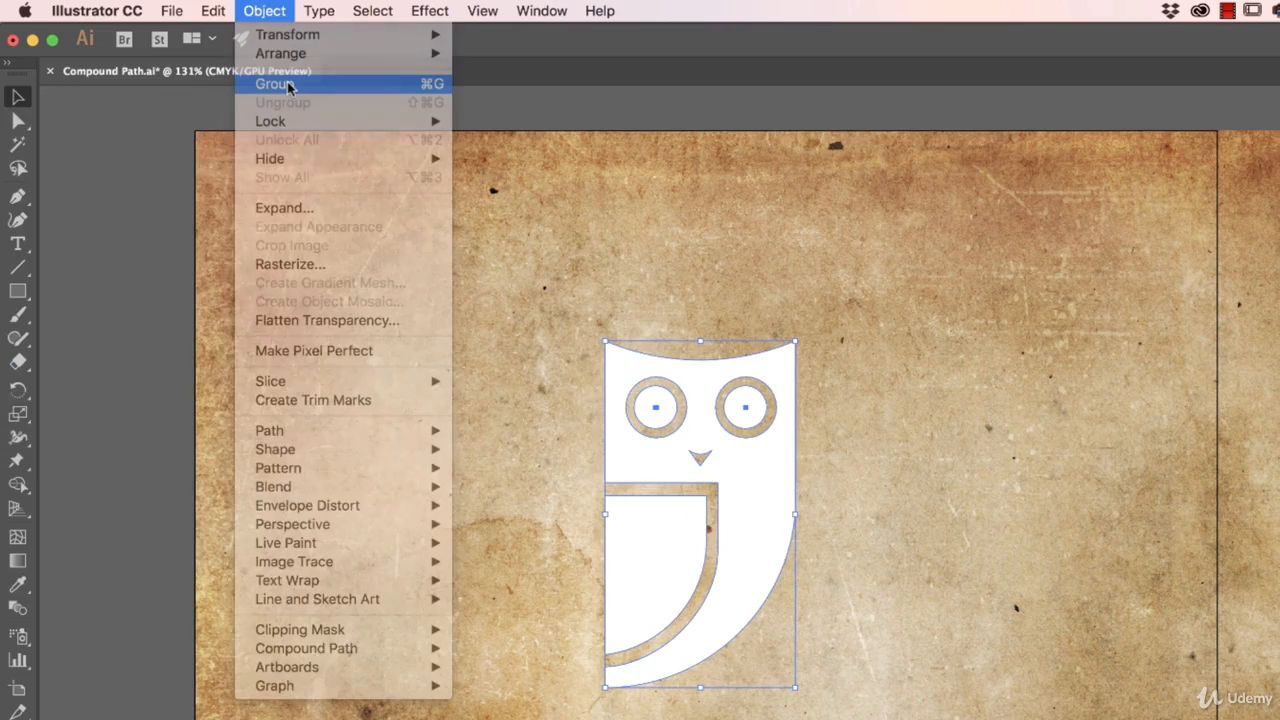
Start a Drop Shadow effect on the owl group with the preview turned on and set its blur to 5 pt.
click(427, 11)
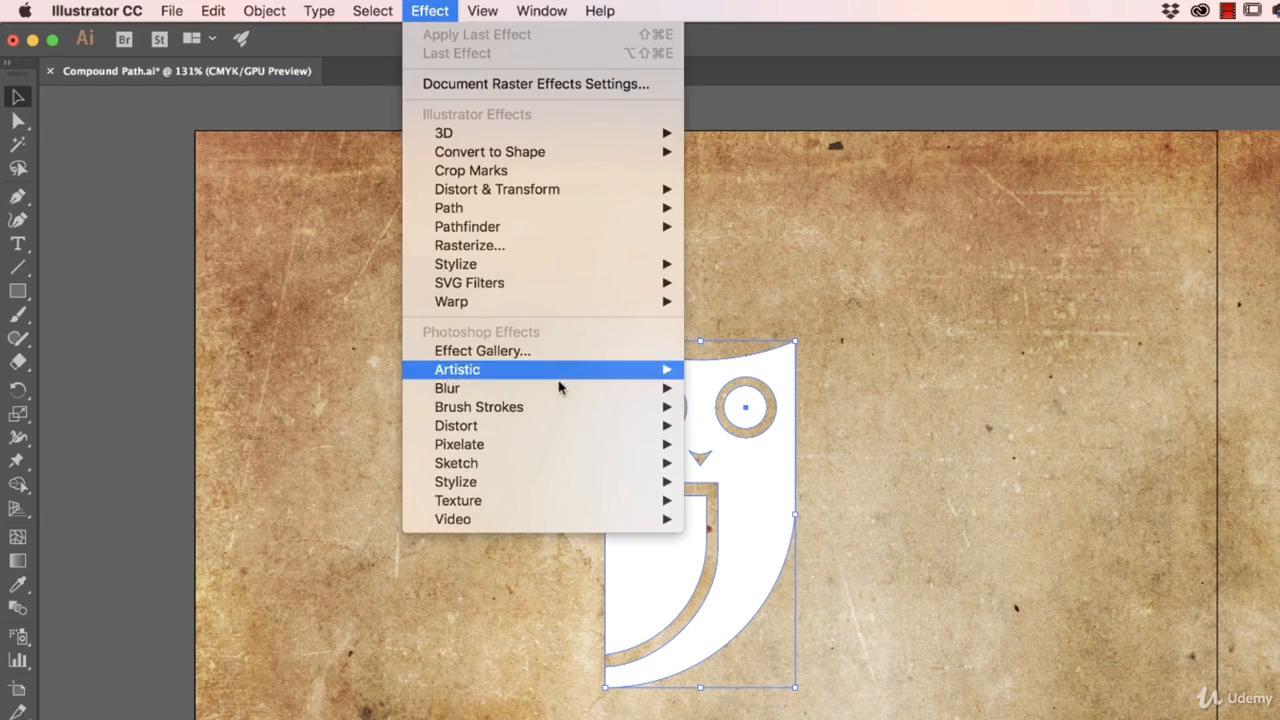
mouse_move(530, 266)
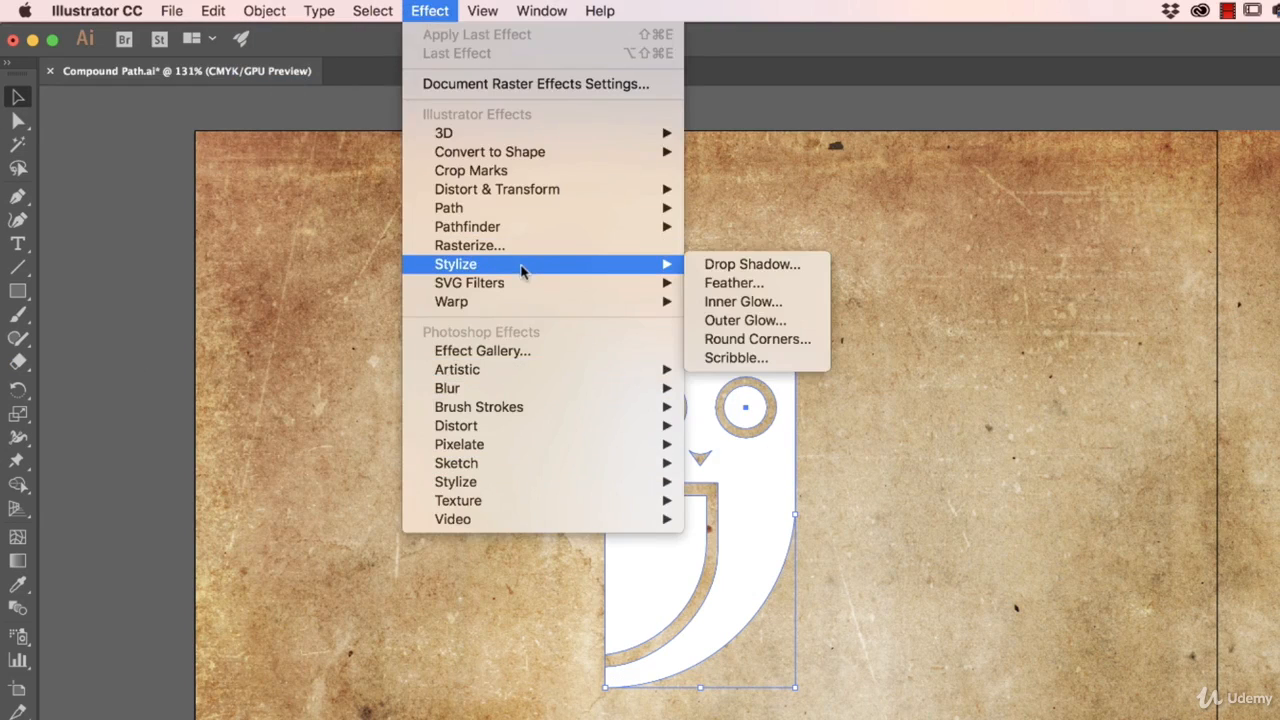
click(735, 265)
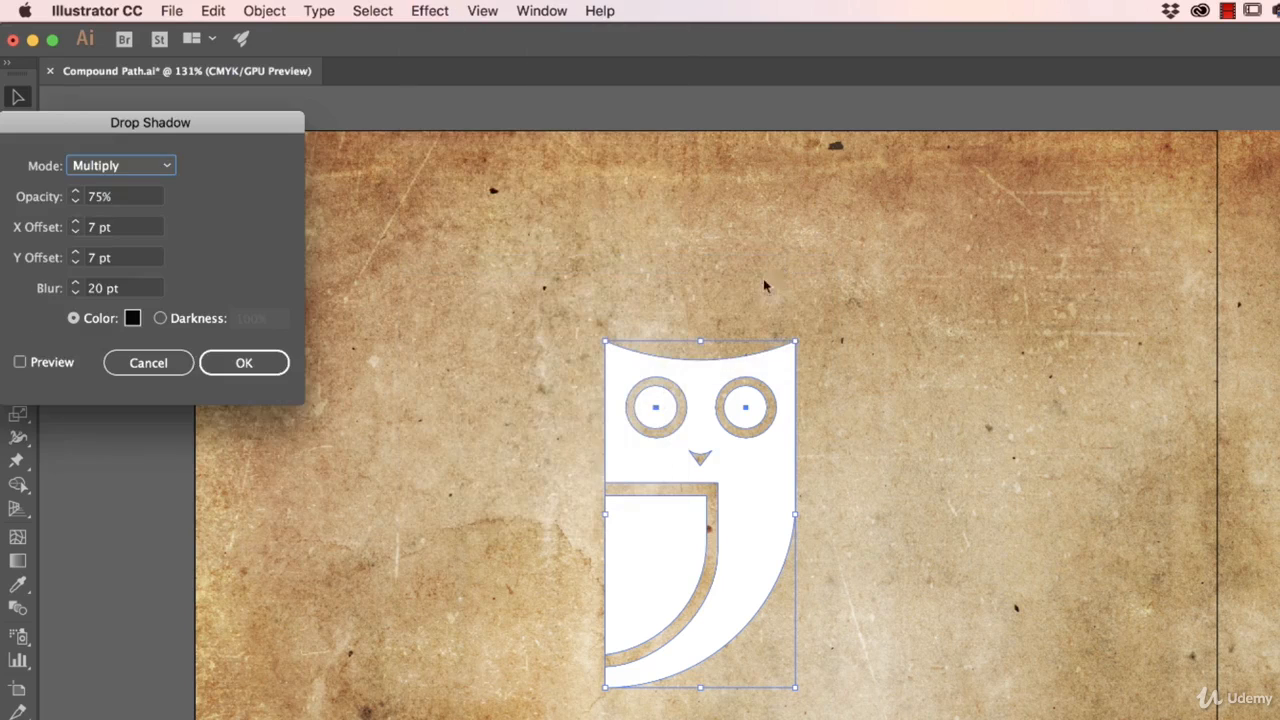
click(64, 368)
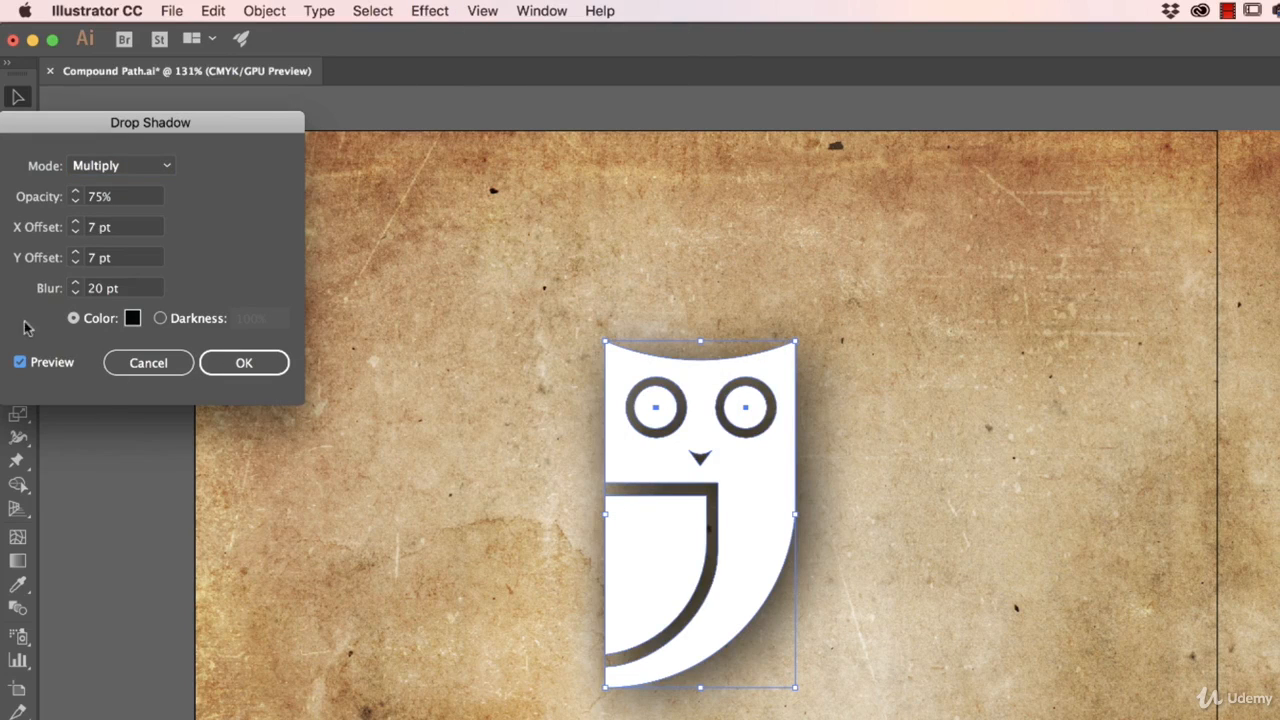
click(137, 294)
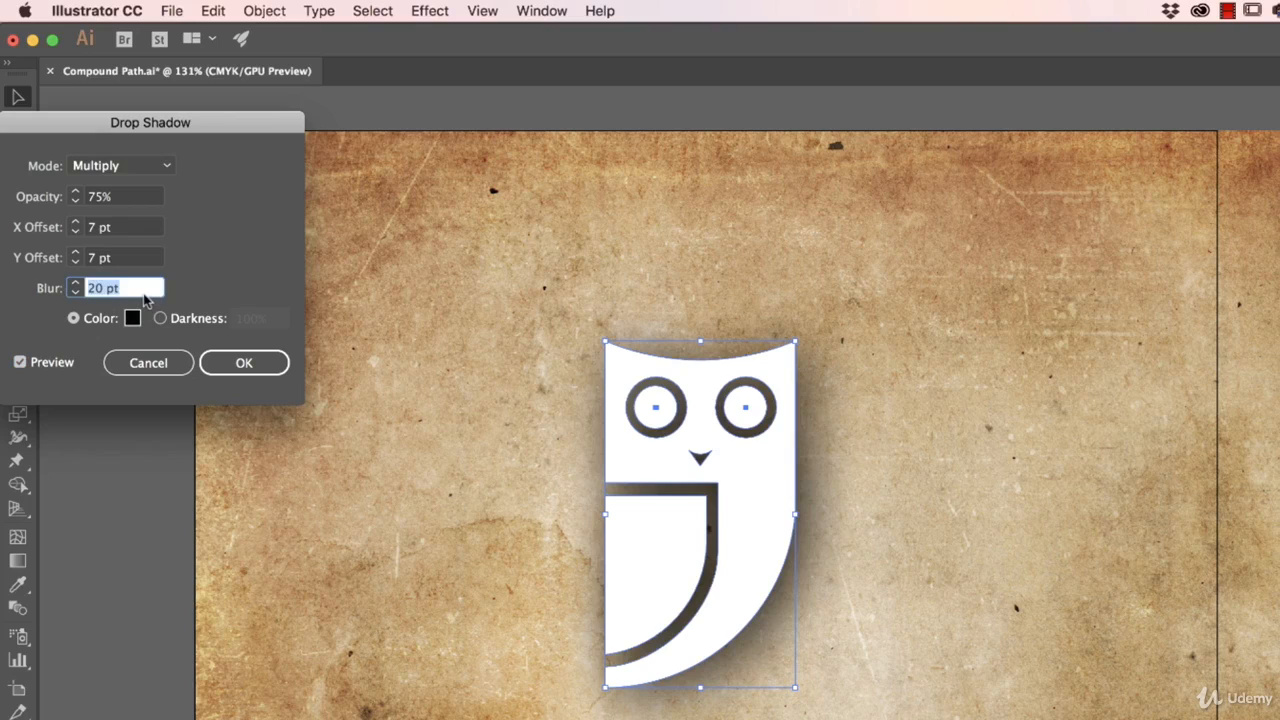
text(5)
key(Tab)
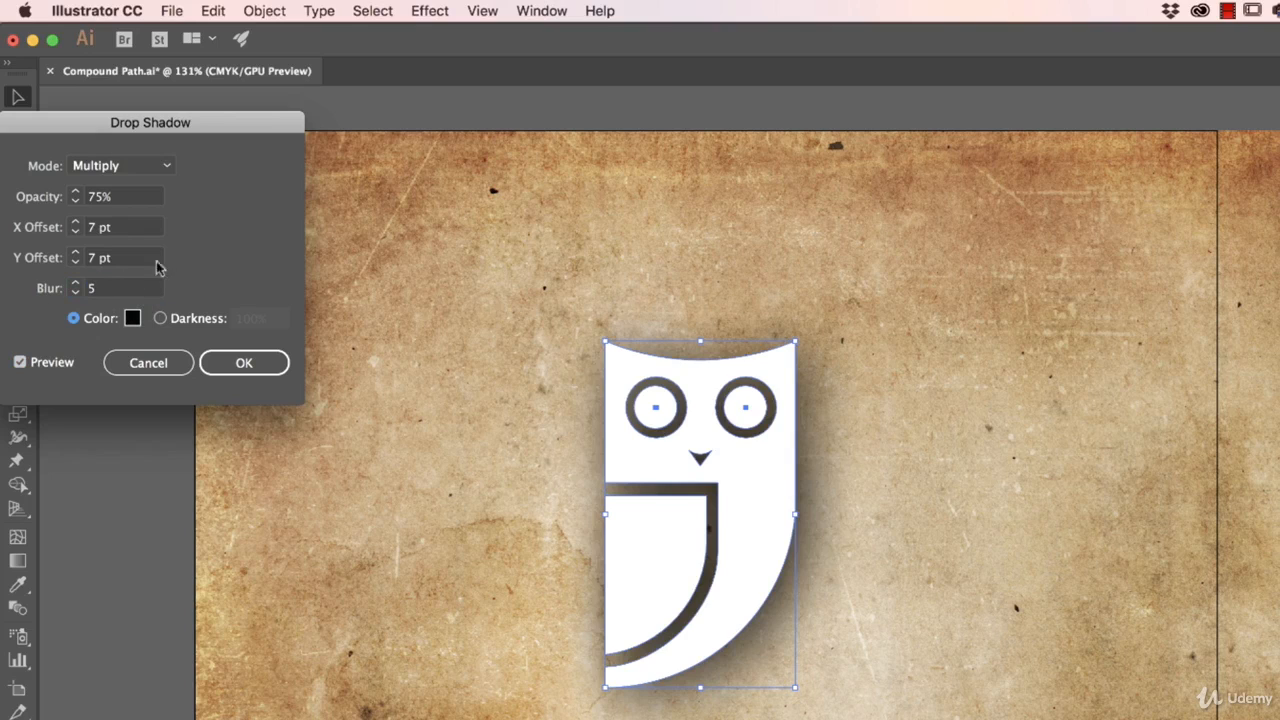
Set the shadow's X offset, Y offset and blur to 1 pt each and apply the effect.
click(135, 228)
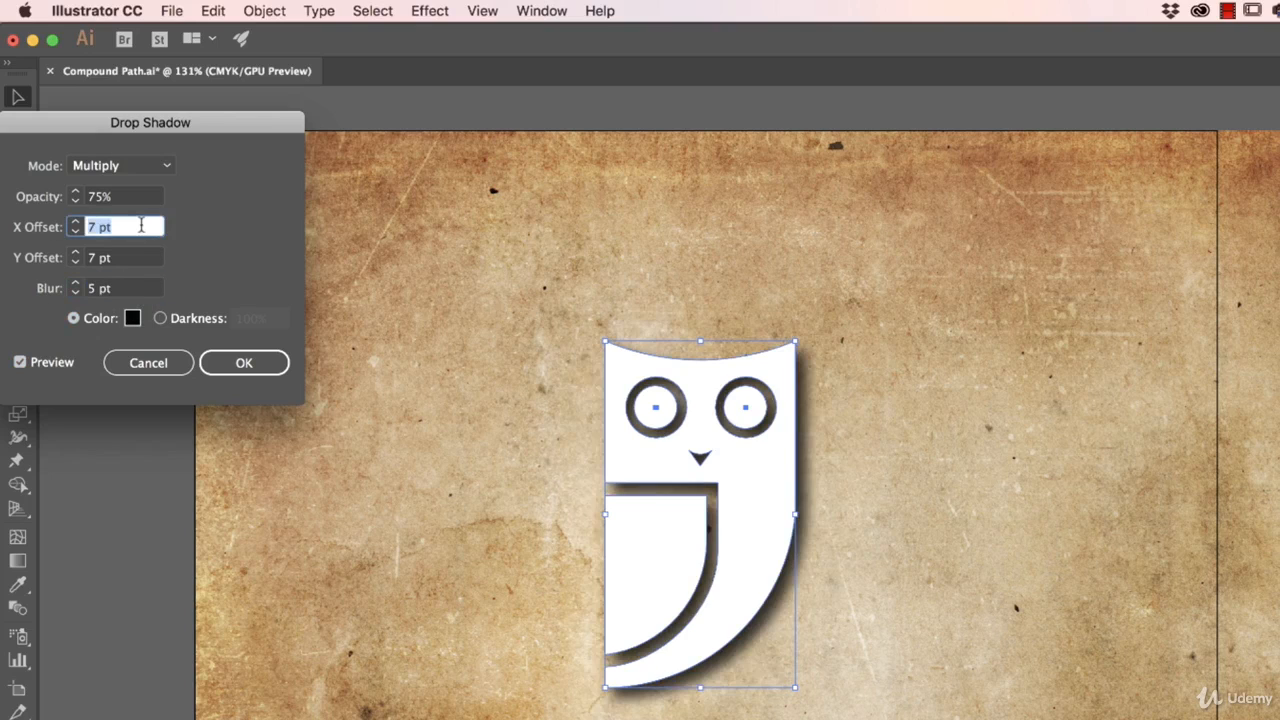
text(1)
key(Tab)
text(1)
key(Tab)
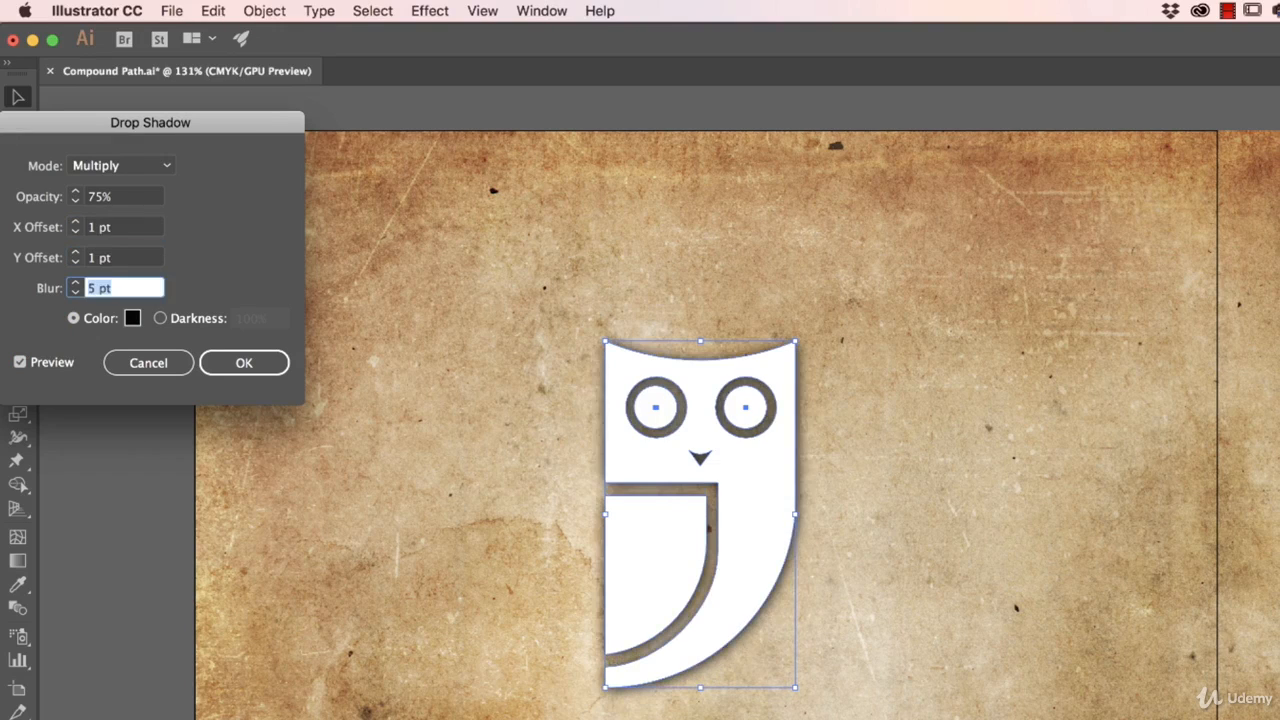
text(1)
key(Tab)
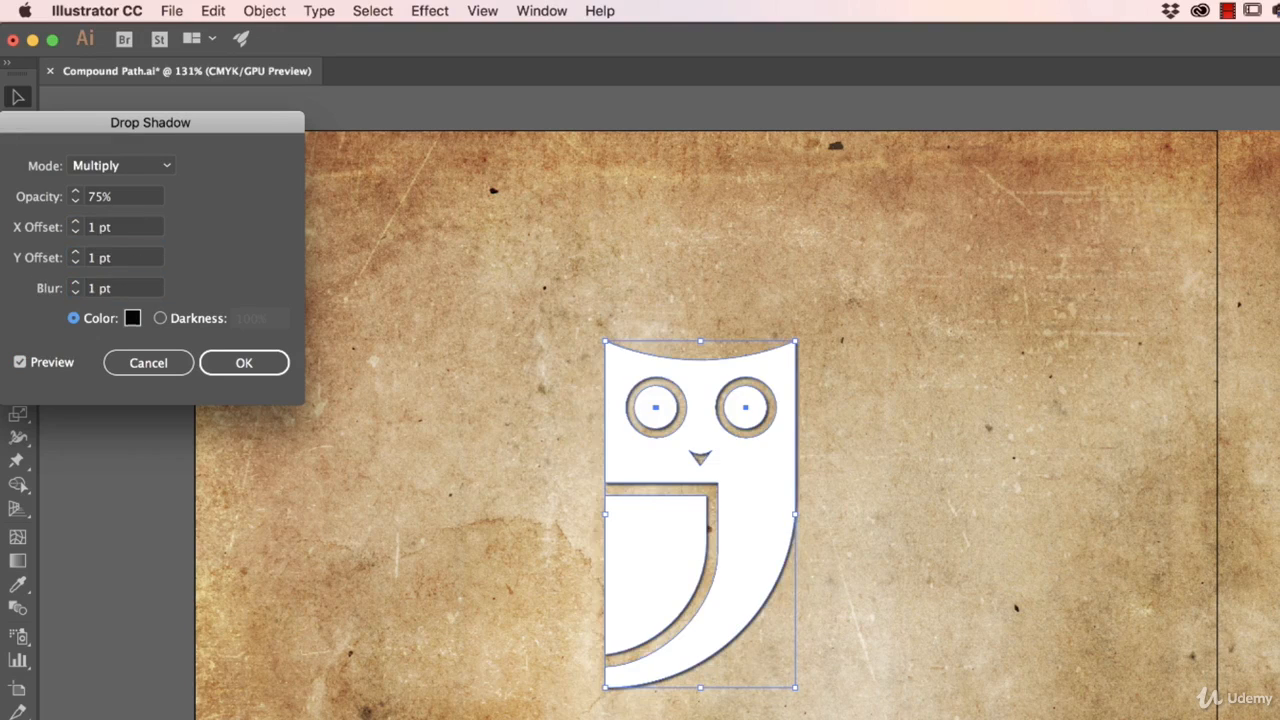
click(246, 364)
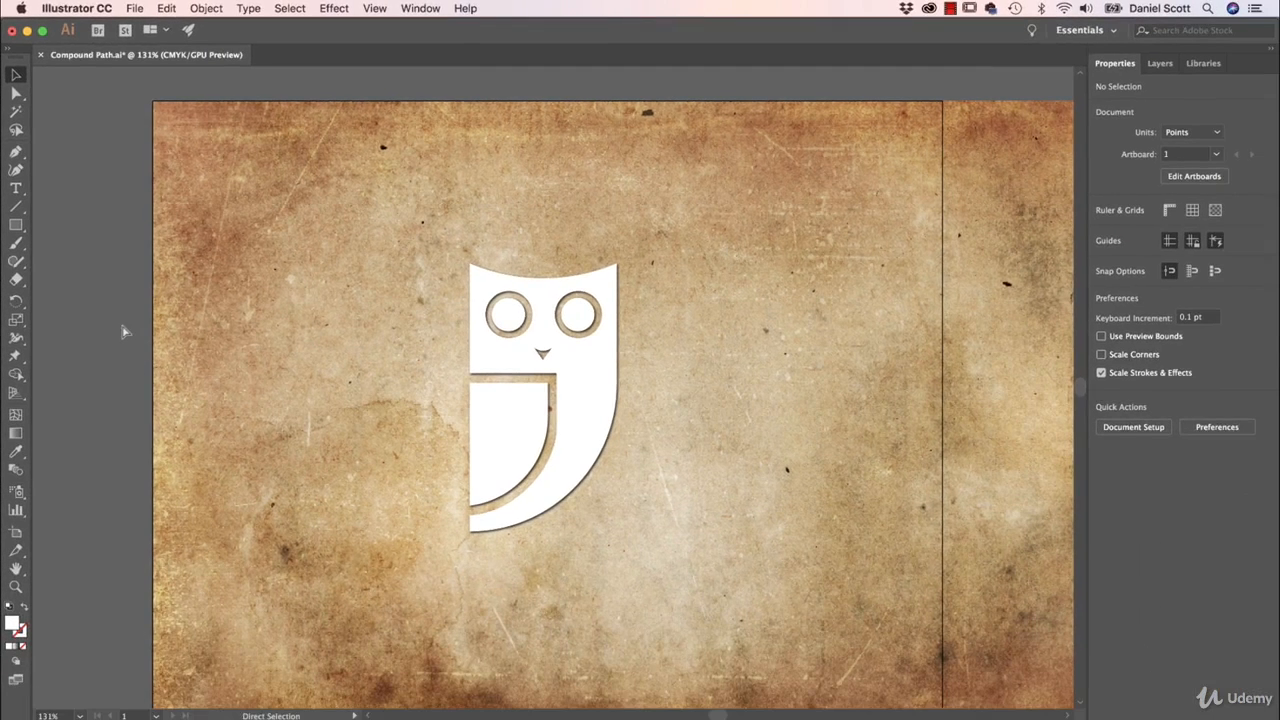
Create a new landscape Letter document of 792 x 612 pt in RGB Color.
key(super+n)
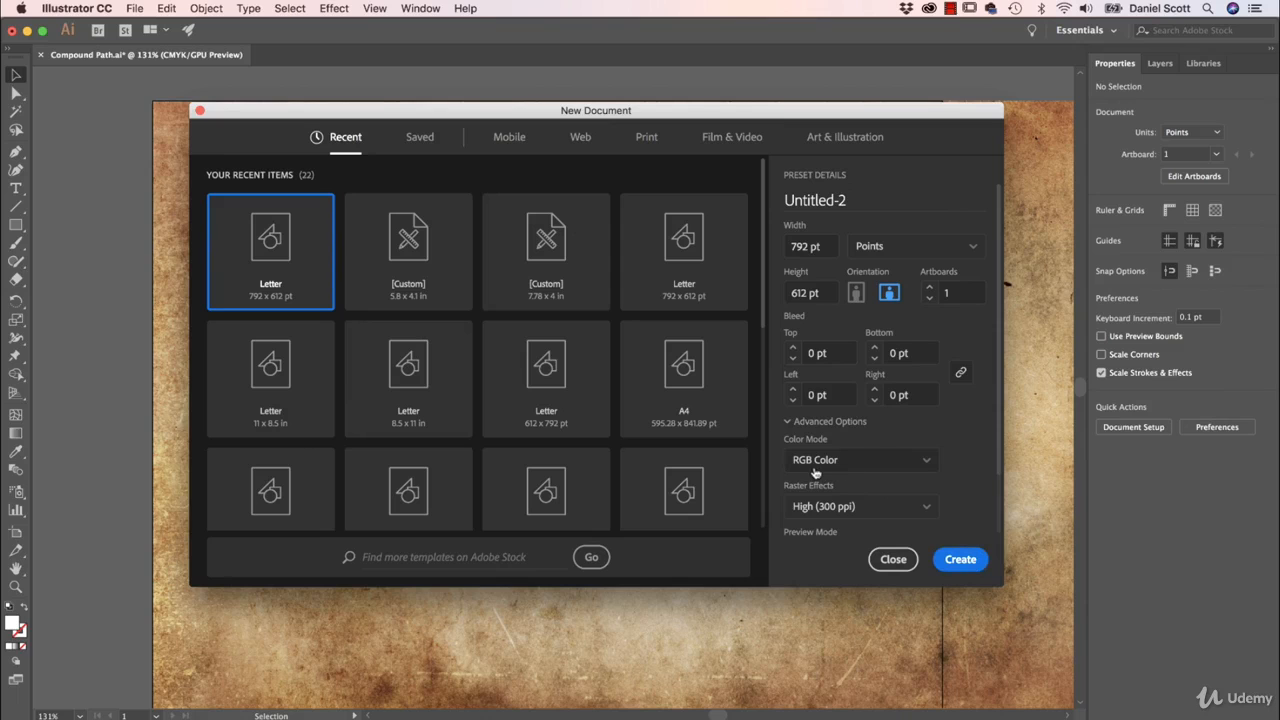
click(788, 421)
click(788, 421)
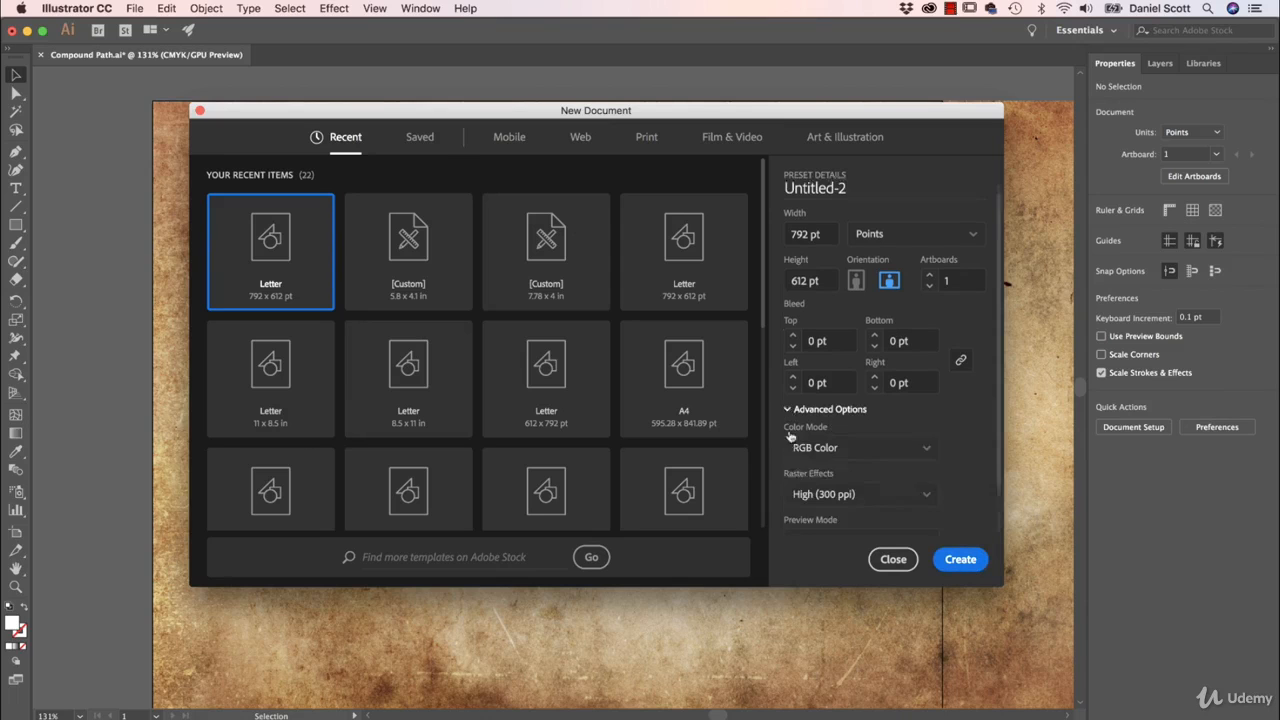
scroll(790, 437, down, 3)
click(972, 561)
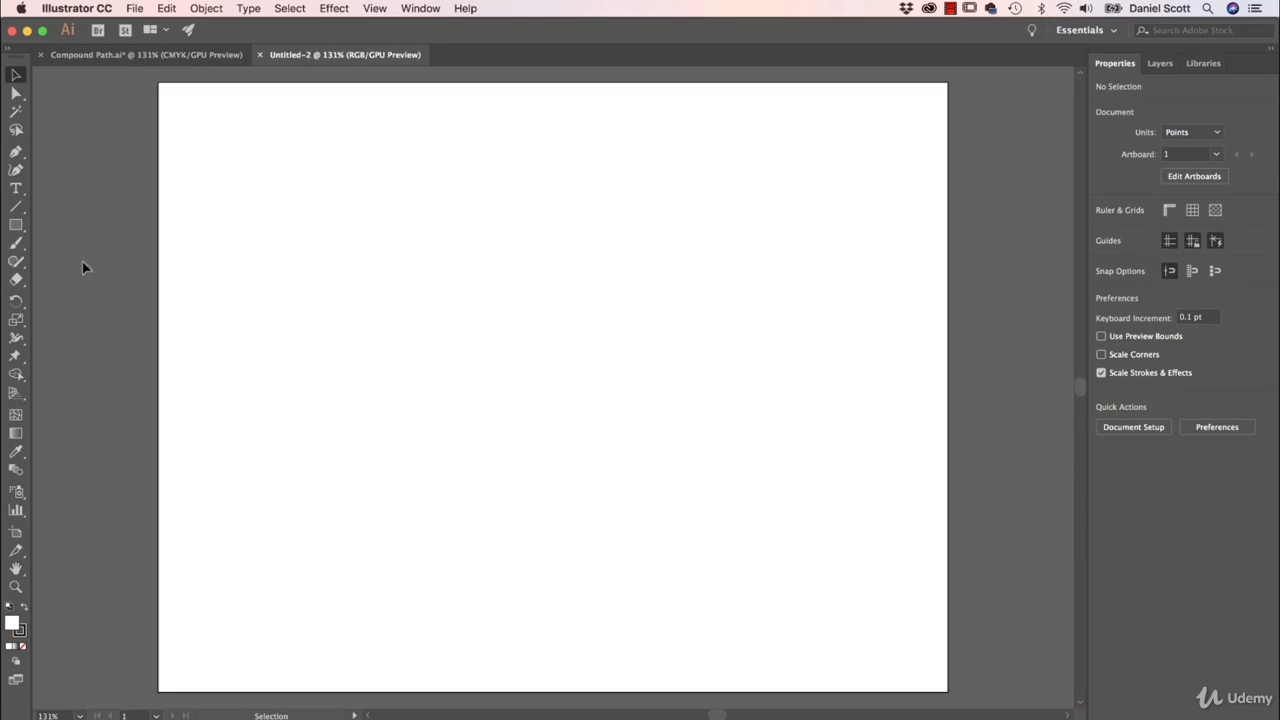
Choose the Pencil tool and accept its options with fidelity fully at Smooth and filling of new strokes off.
click(16, 261)
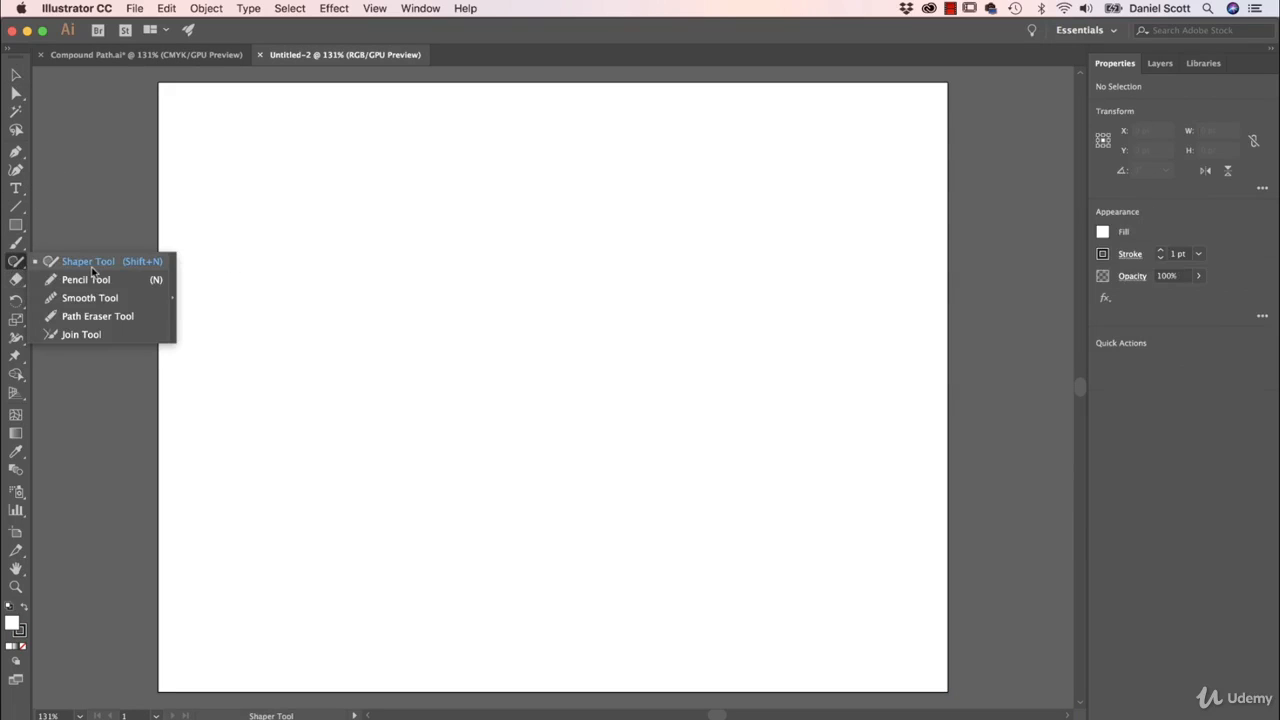
click(95, 280)
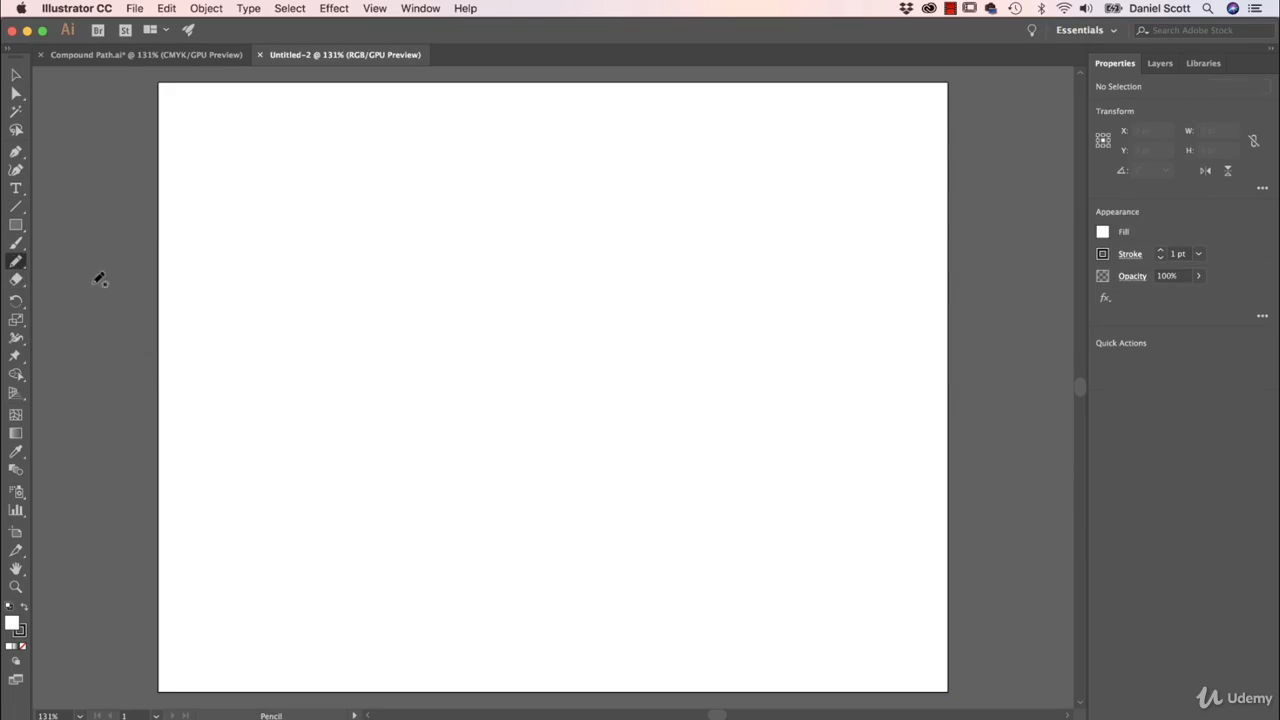
double_click(17, 264)
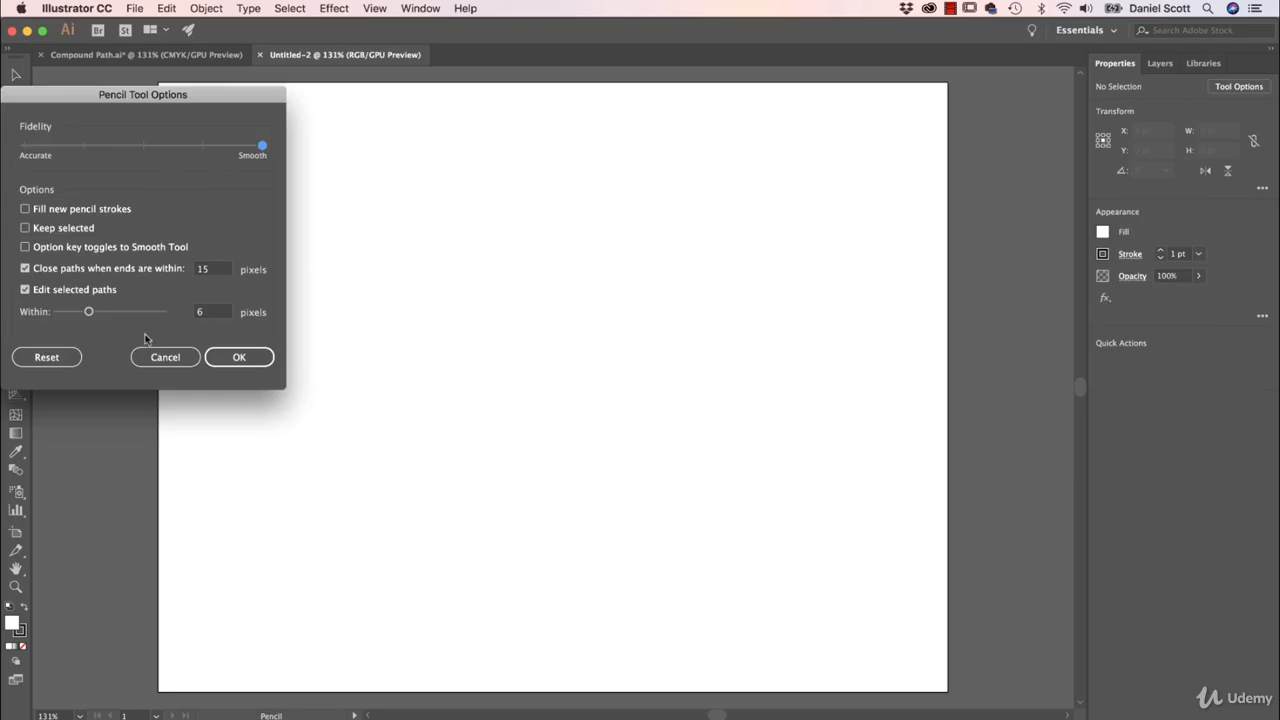
click(239, 357)
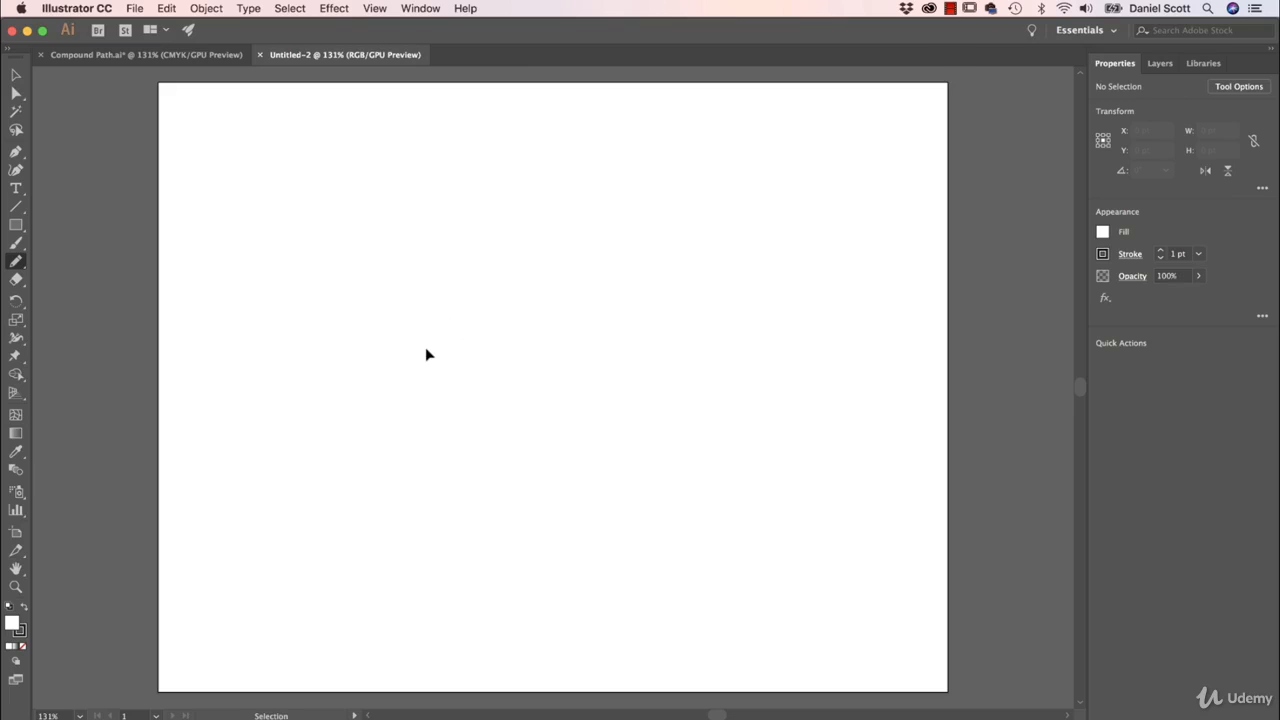
Draw four closed, wavy freehand outlines roughly nested inside each other, the largest just inside the artboard edges.
key(super+minus)
key(super+minus)
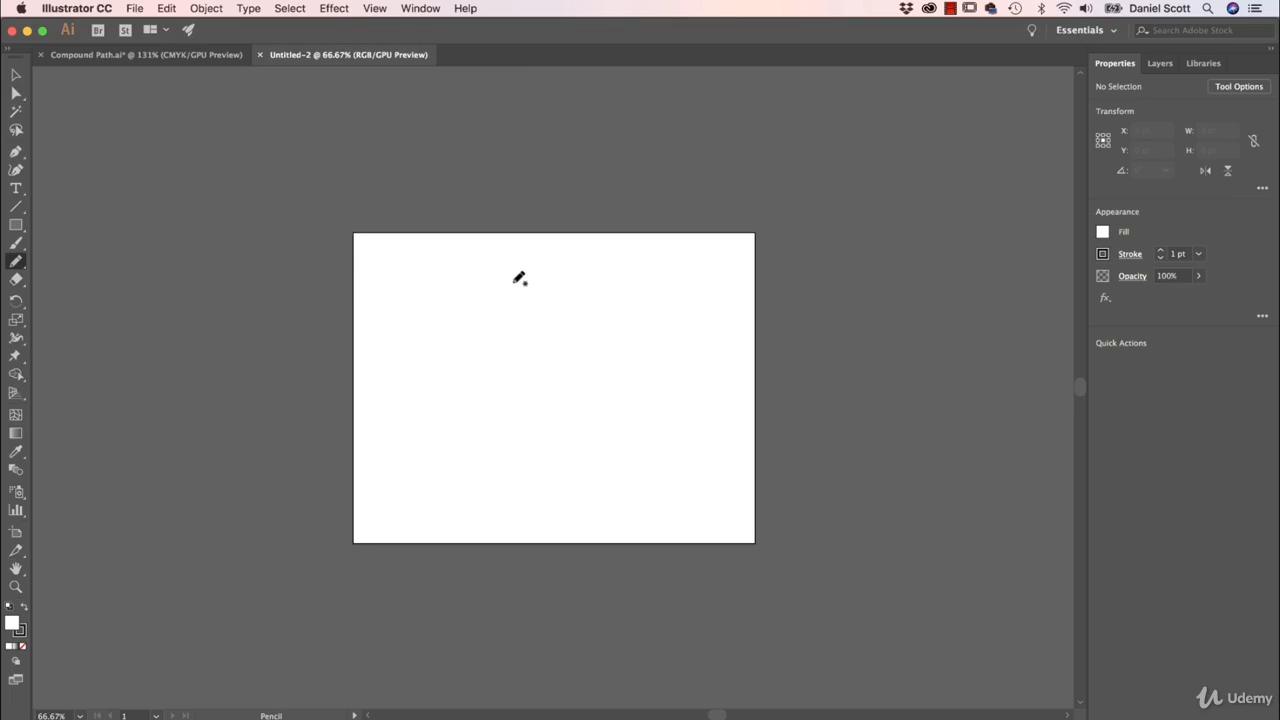
key(super+equal)
key(super+equal)
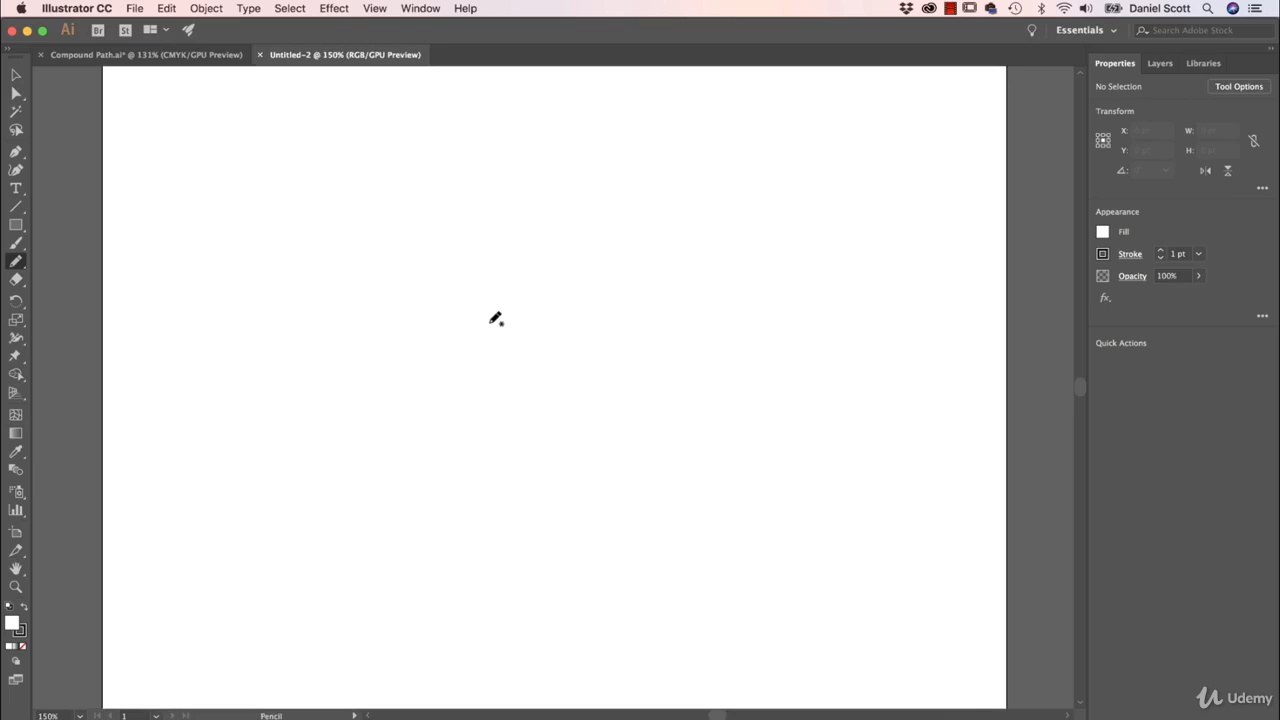
key(super+minus)
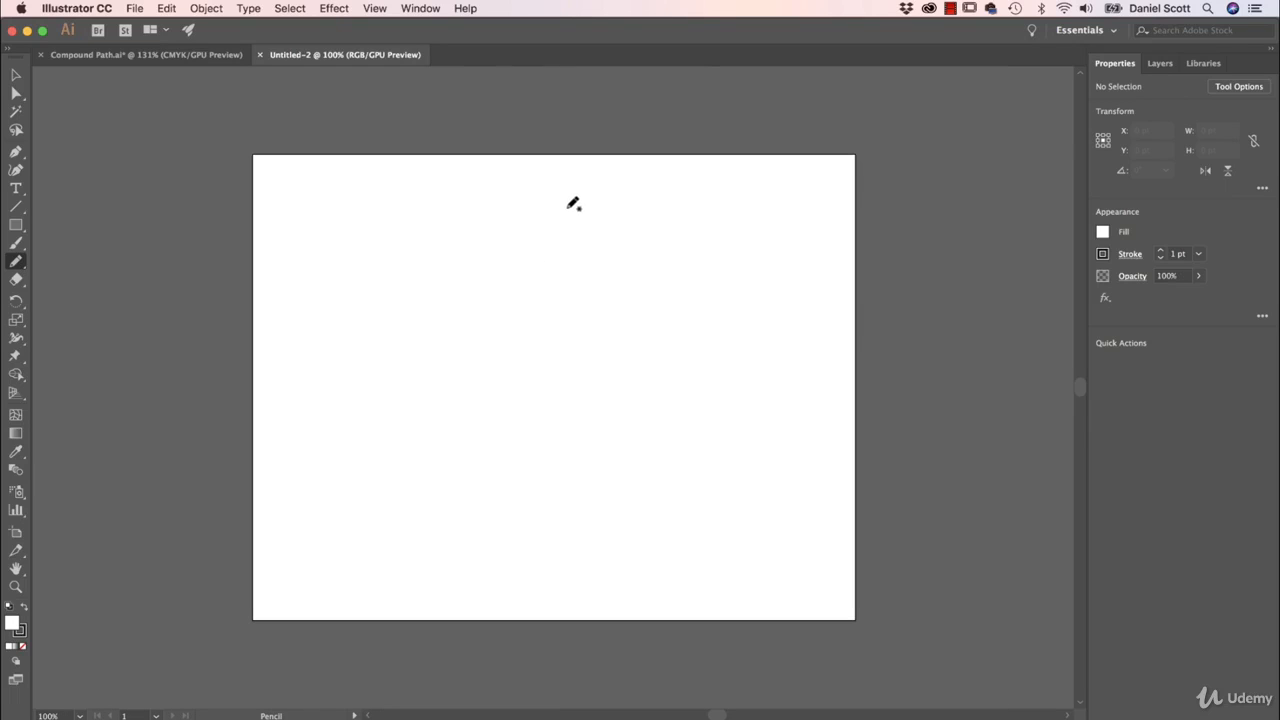
mouse_move(571, 199)
mouse_down()
mouse_move(357, 204)
mouse_move(320, 221)
mouse_move(292, 525)
mouse_move(335, 579)
mouse_move(412, 556)
mouse_move(595, 579)
mouse_move(732, 579)
mouse_move(798, 558)
mouse_move(809, 452)
mouse_move(787, 203)
mouse_move(704, 211)
mouse_move(573, 194)
mouse_up()
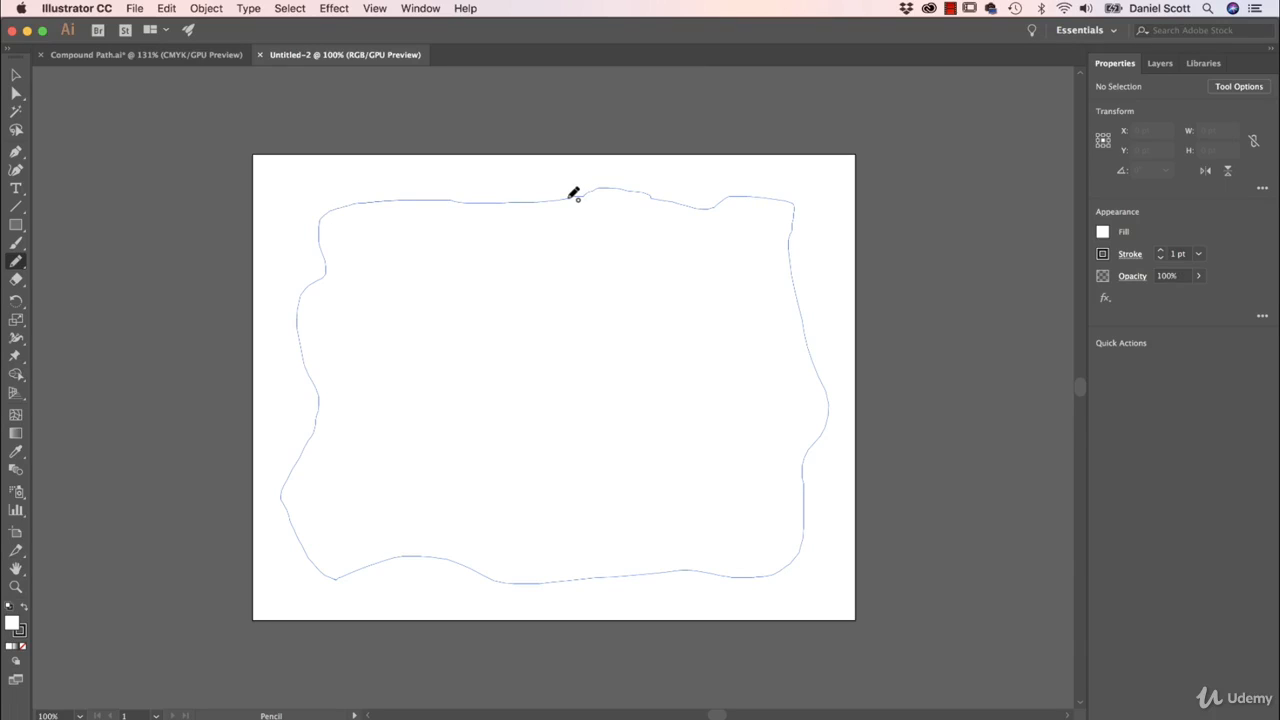
drag(574, 195, 574, 192)
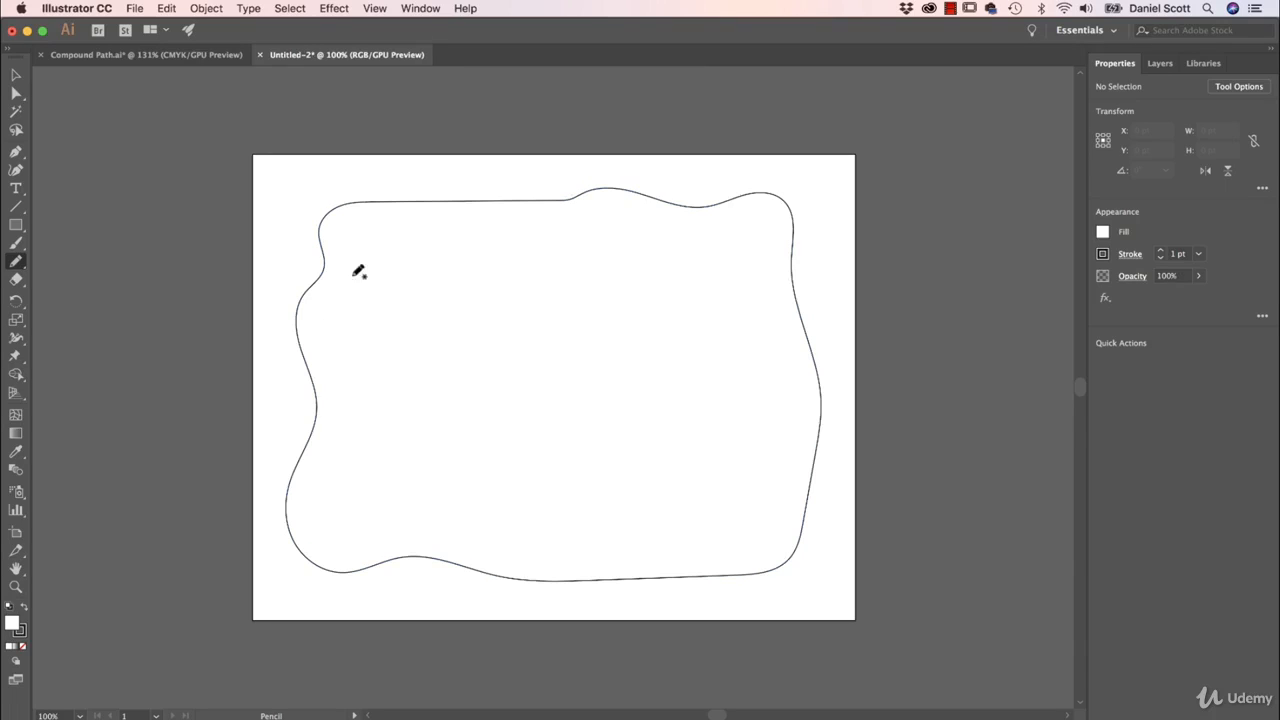
mouse_move(362, 225)
mouse_down()
mouse_move(326, 493)
mouse_move(345, 547)
mouse_move(396, 508)
mouse_move(506, 544)
mouse_move(721, 544)
mouse_move(778, 494)
mouse_move(795, 436)
mouse_move(763, 256)
mouse_move(730, 231)
mouse_move(412, 234)
mouse_move(364, 222)
mouse_up()
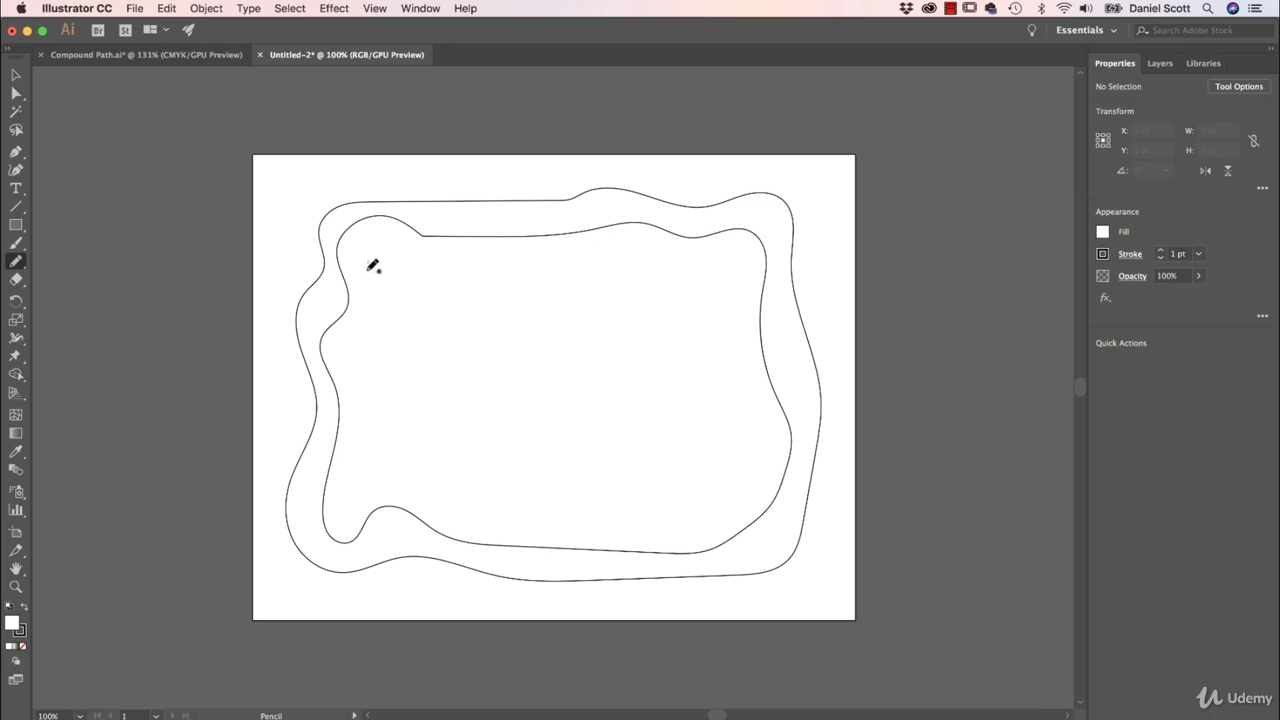
mouse_move(368, 266)
mouse_down()
mouse_move(428, 333)
mouse_move(392, 367)
mouse_move(369, 486)
mouse_move(411, 475)
mouse_move(587, 545)
mouse_move(679, 533)
mouse_move(721, 500)
mouse_move(743, 423)
mouse_move(750, 292)
mouse_move(728, 255)
mouse_move(372, 258)
mouse_up()
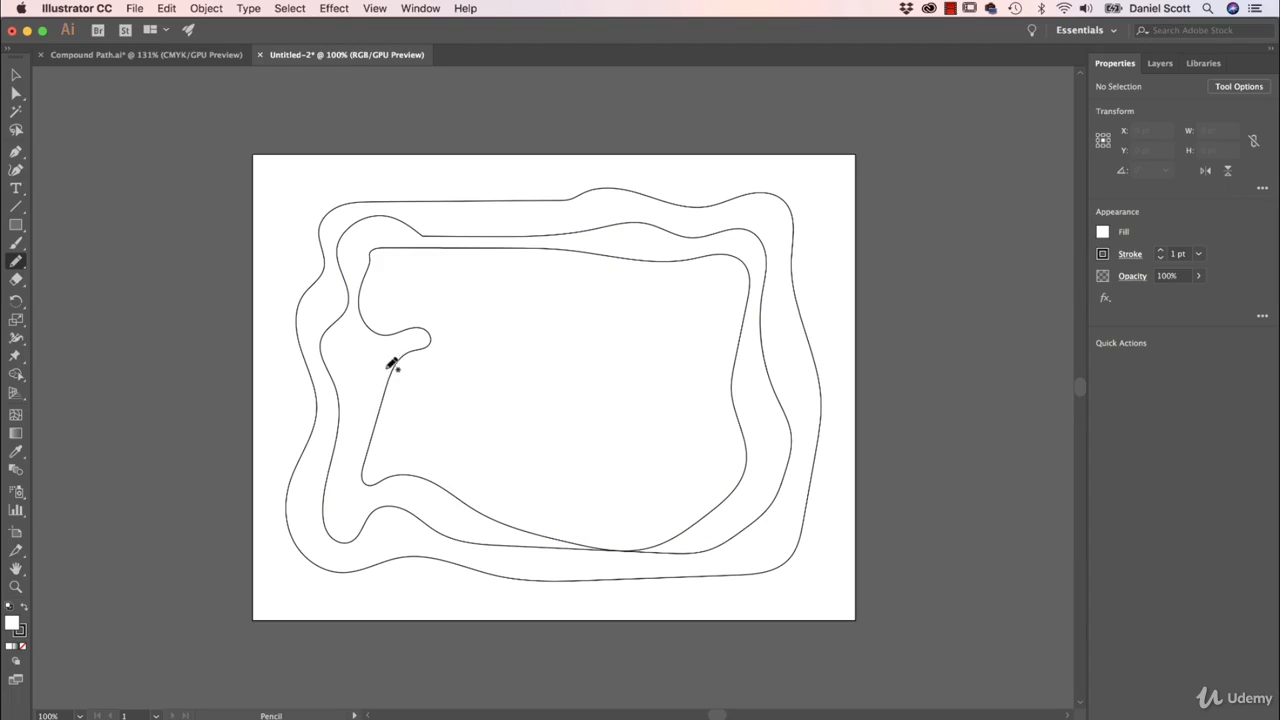
mouse_move(393, 292)
mouse_down()
mouse_move(408, 434)
mouse_move(455, 443)
mouse_move(503, 487)
mouse_move(646, 523)
mouse_move(608, 468)
mouse_move(724, 443)
mouse_move(731, 306)
mouse_move(708, 273)
mouse_move(394, 269)
mouse_move(418, 292)
mouse_up()
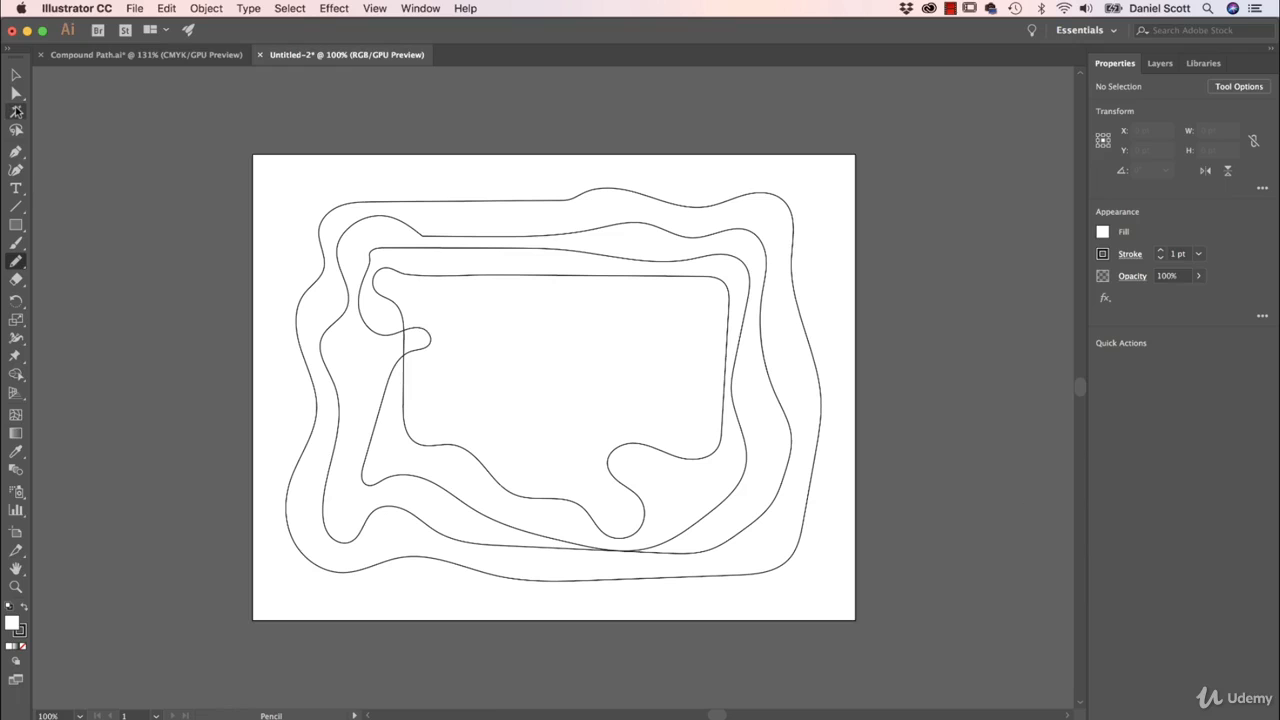
Move the four wavy outlines off the artboard into a column beside it, ordered from largest at the bottom to smallest at the top.
click(15, 76)
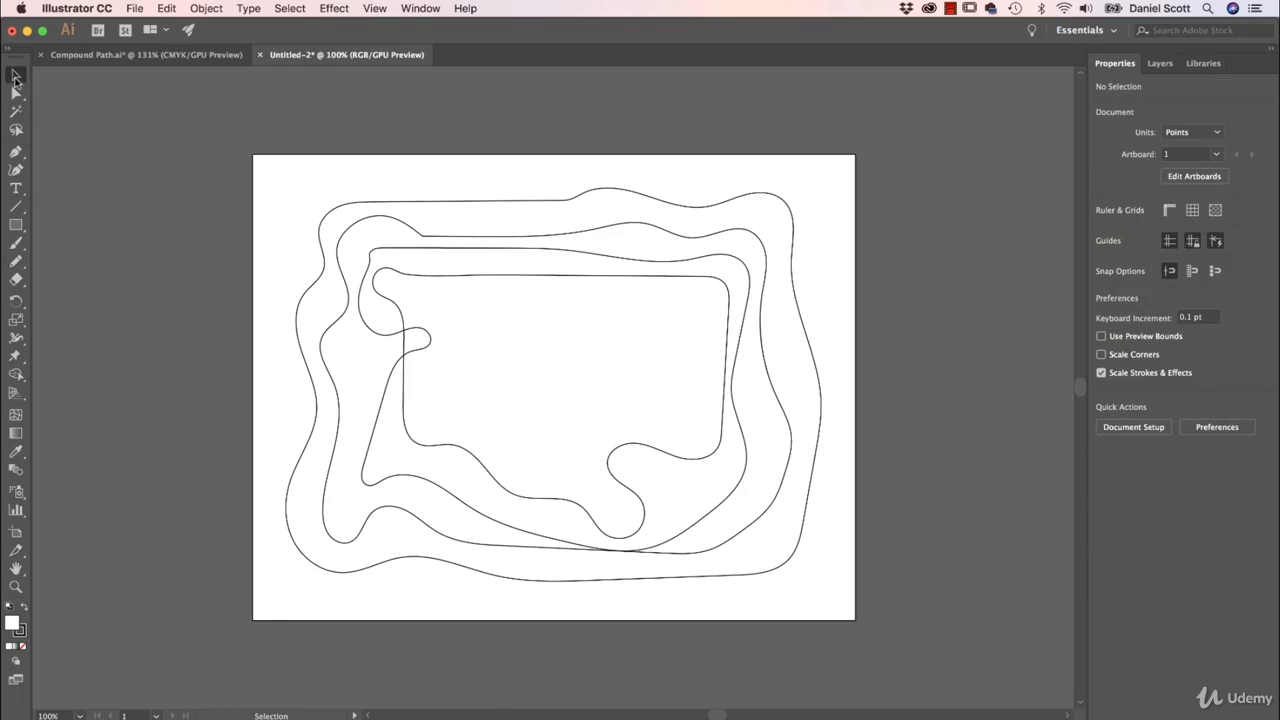
key(super+minus)
key(super+minus)
key(super+minus)
drag(376, 198, 194, 373)
mouse_move(437, 626)
mouse_down()
mouse_move(661, 652)
mouse_move(685, 641)
mouse_up()
mouse_move(427, 620)
mouse_down()
mouse_move(711, 443)
mouse_move(669, 429)
mouse_move(683, 442)
mouse_move(426, 608)
mouse_move(500, 309)
mouse_move(665, 232)
mouse_up()
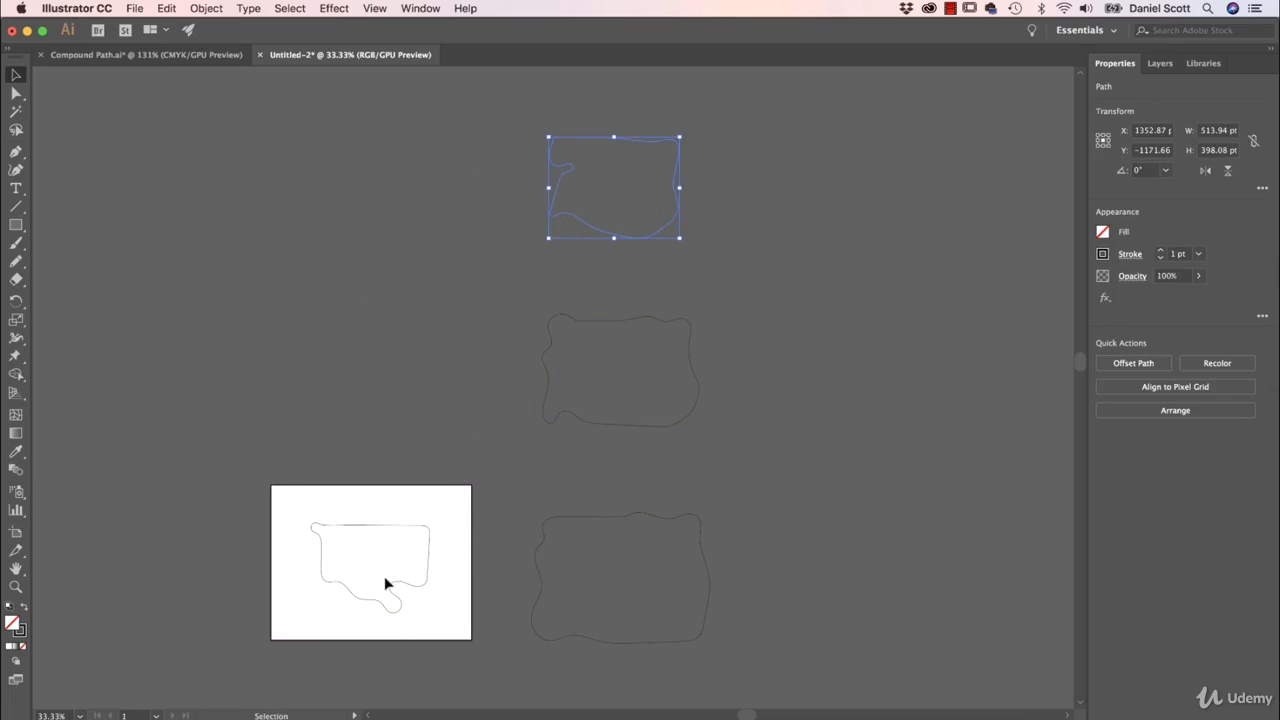
drag(409, 591, 644, 122)
drag(670, 190, 589, 323)
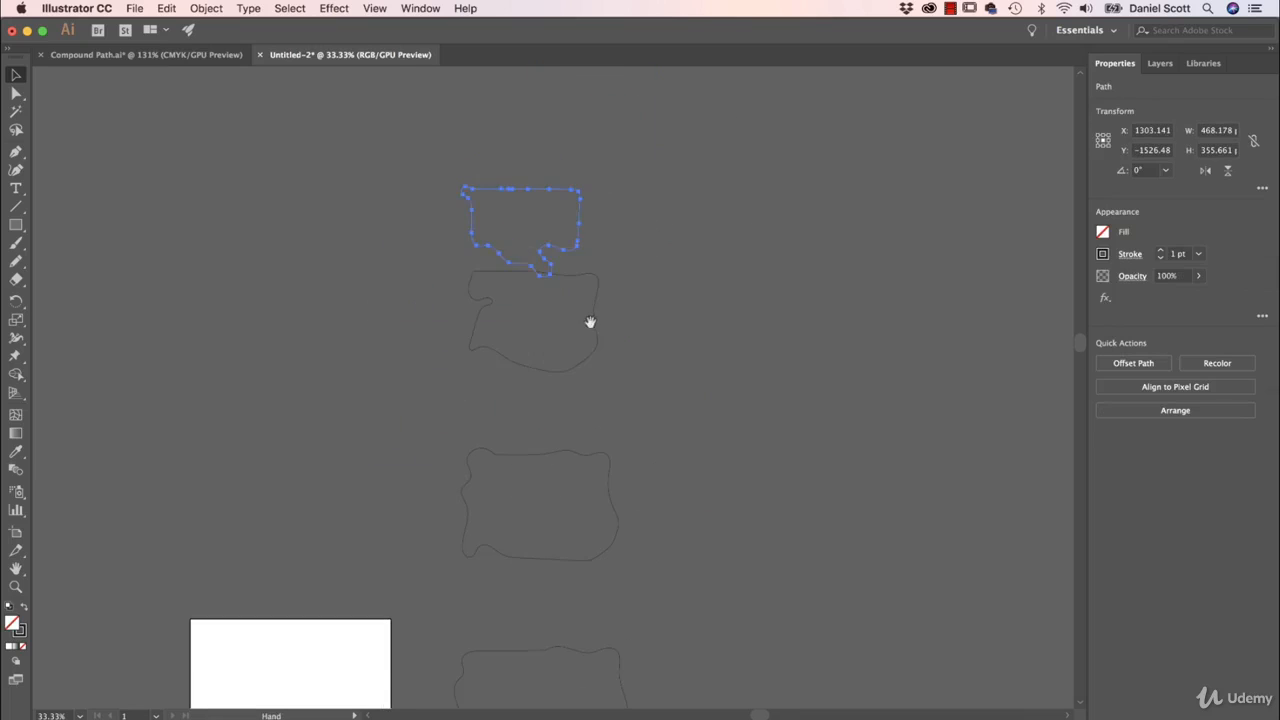
drag(562, 249, 589, 211)
scroll(643, 277, down, 4)
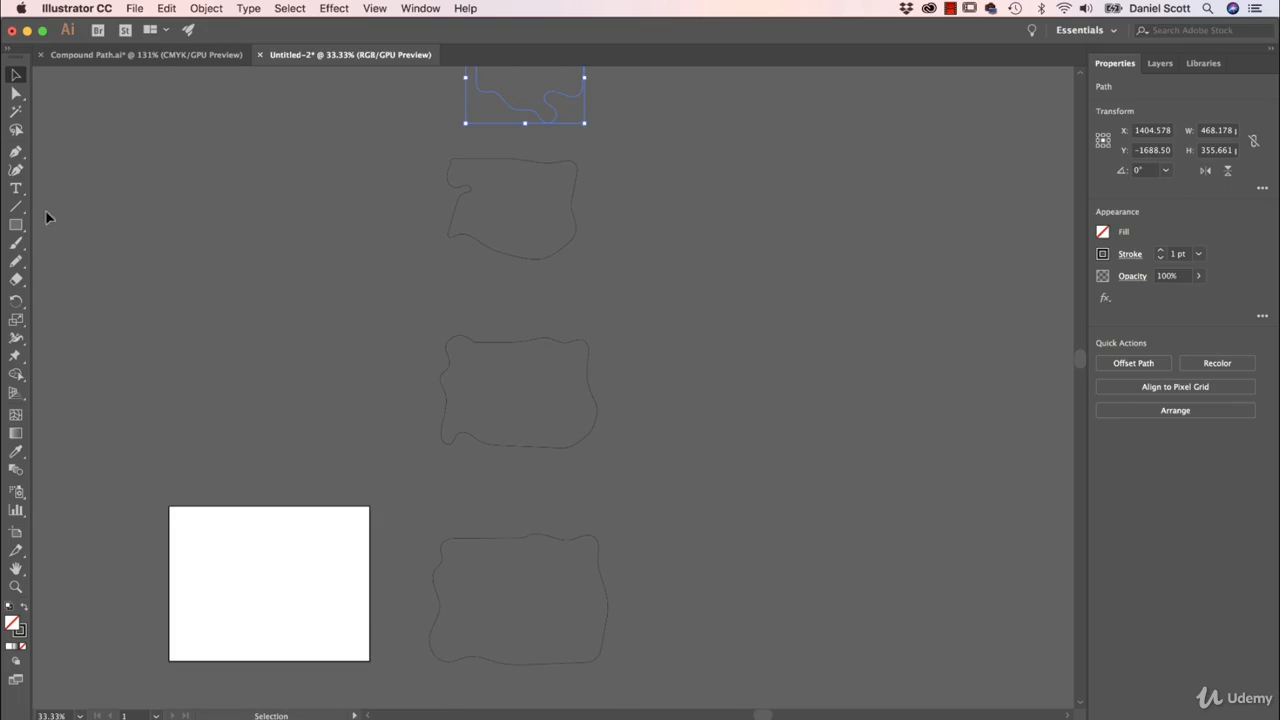
Draw a 792 x 612 pt rectangle covering the whole artboard and fill it with orange.
click(16, 224)
drag(170, 508, 368, 660)
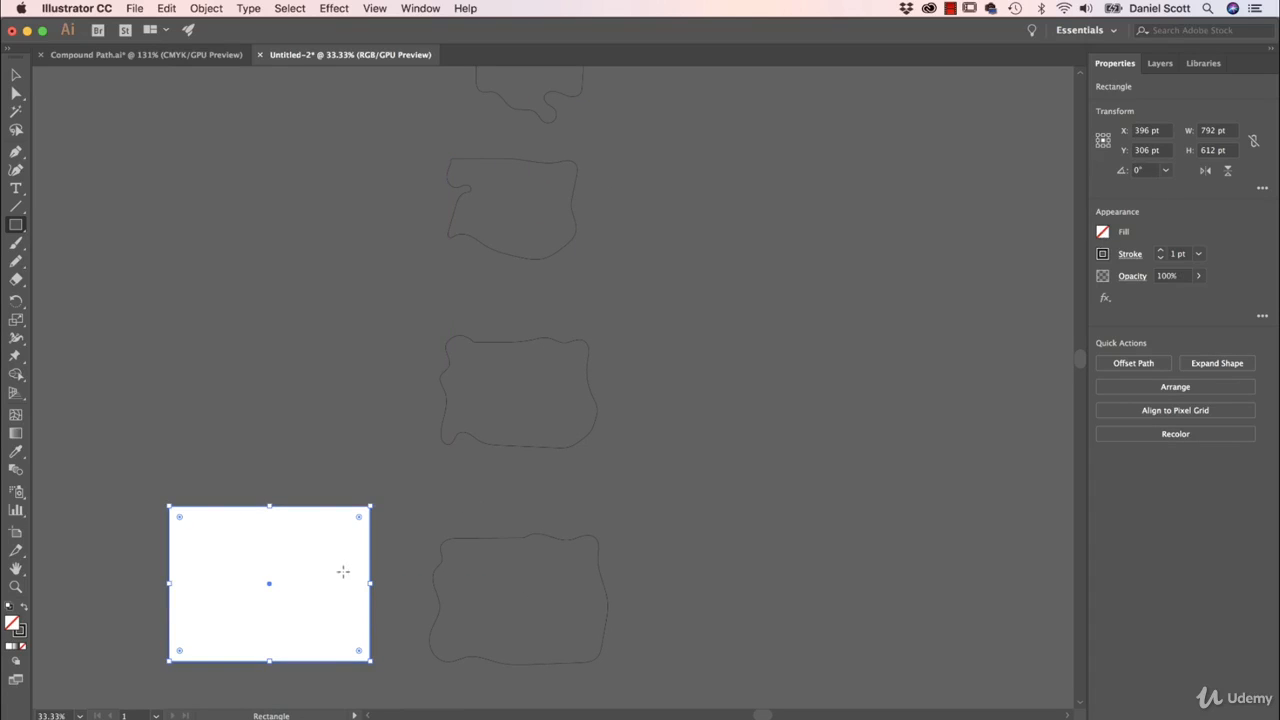
key(v)
drag(528, 578, 317, 549)
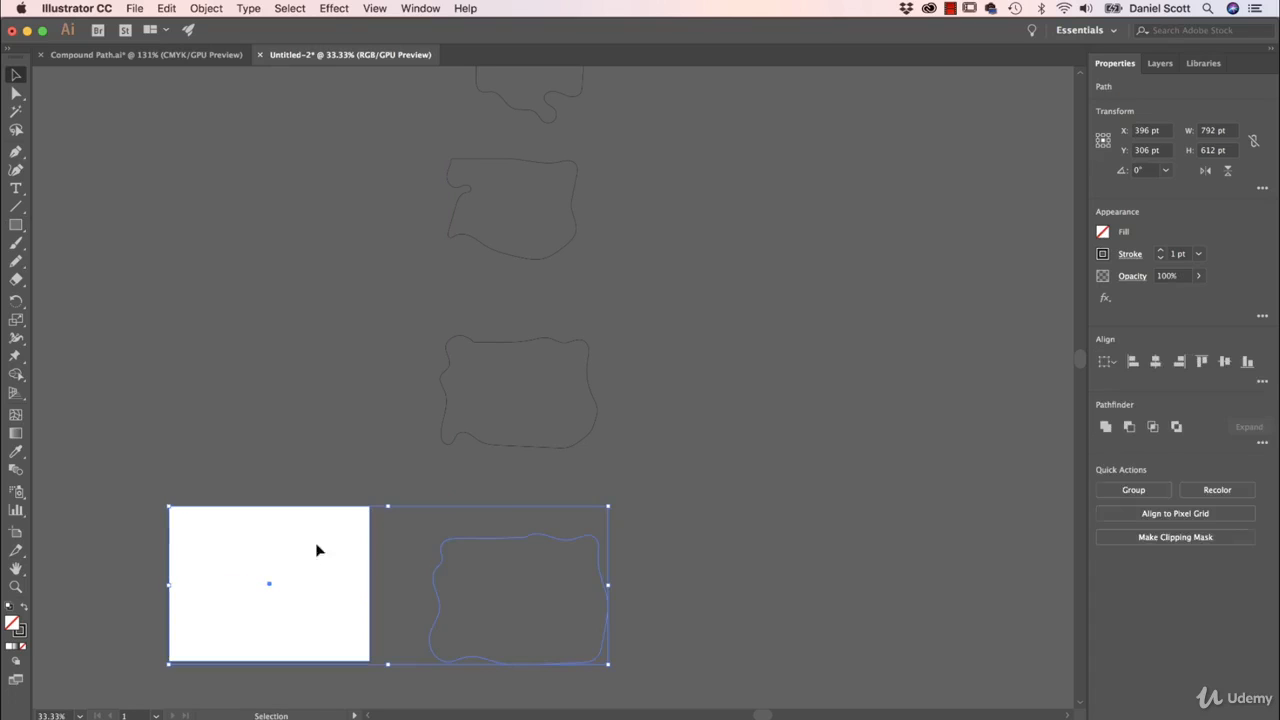
click(339, 548)
click(309, 536)
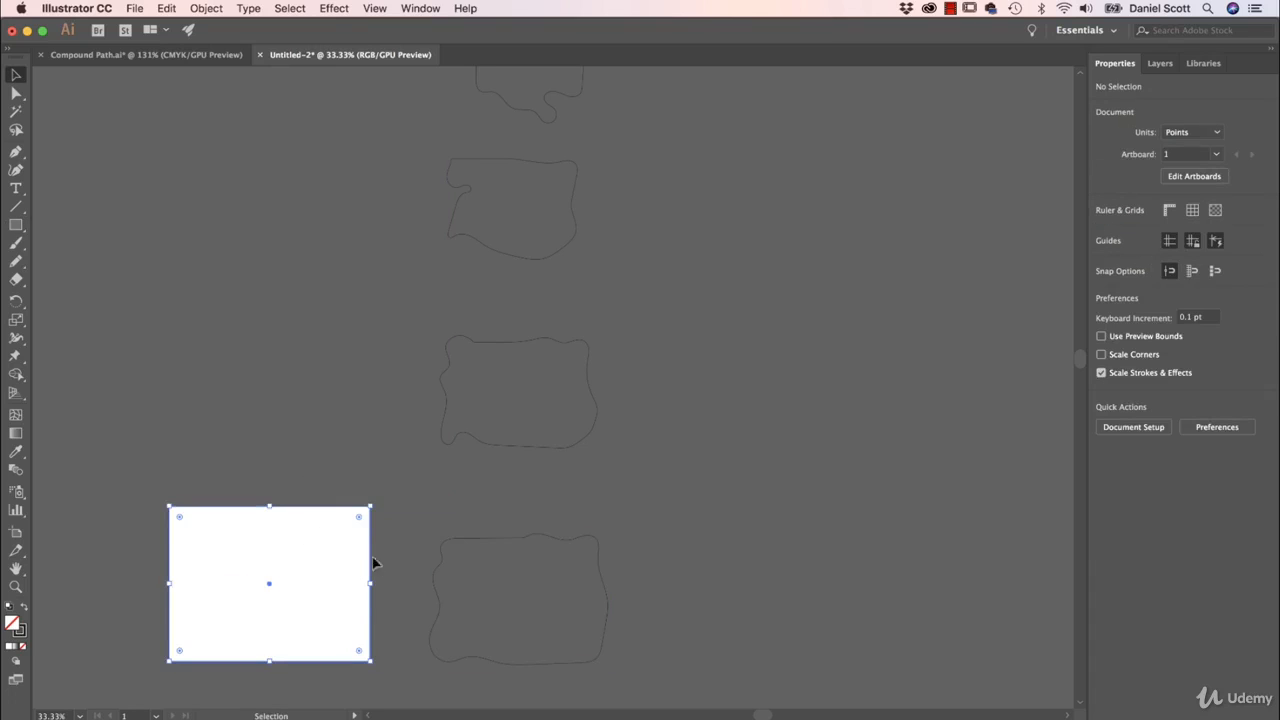
click(1103, 232)
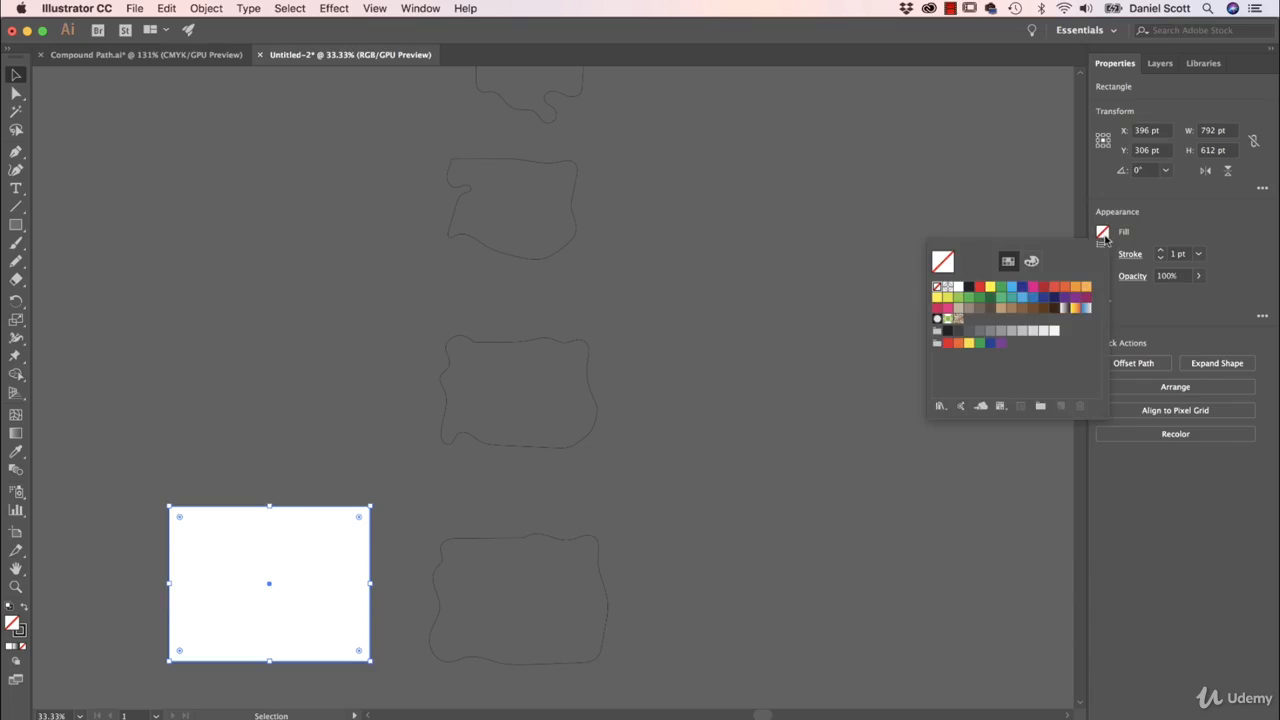
click(1064, 287)
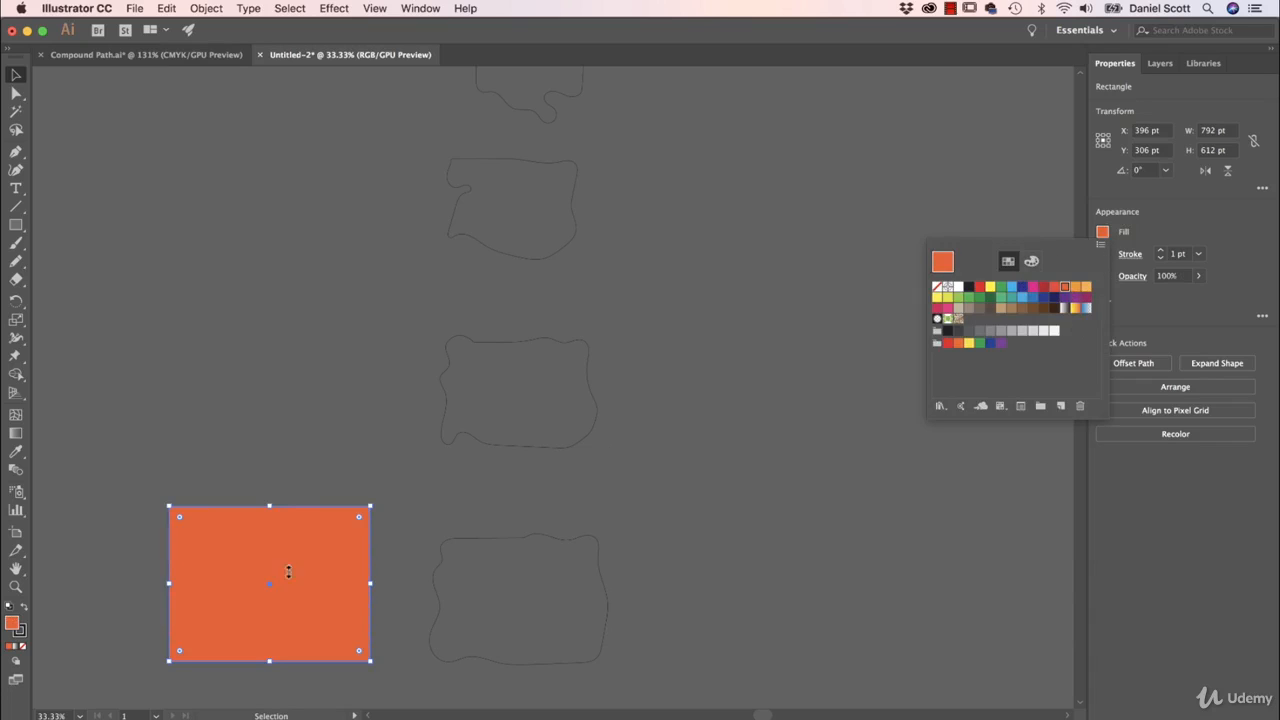
click(169, 561)
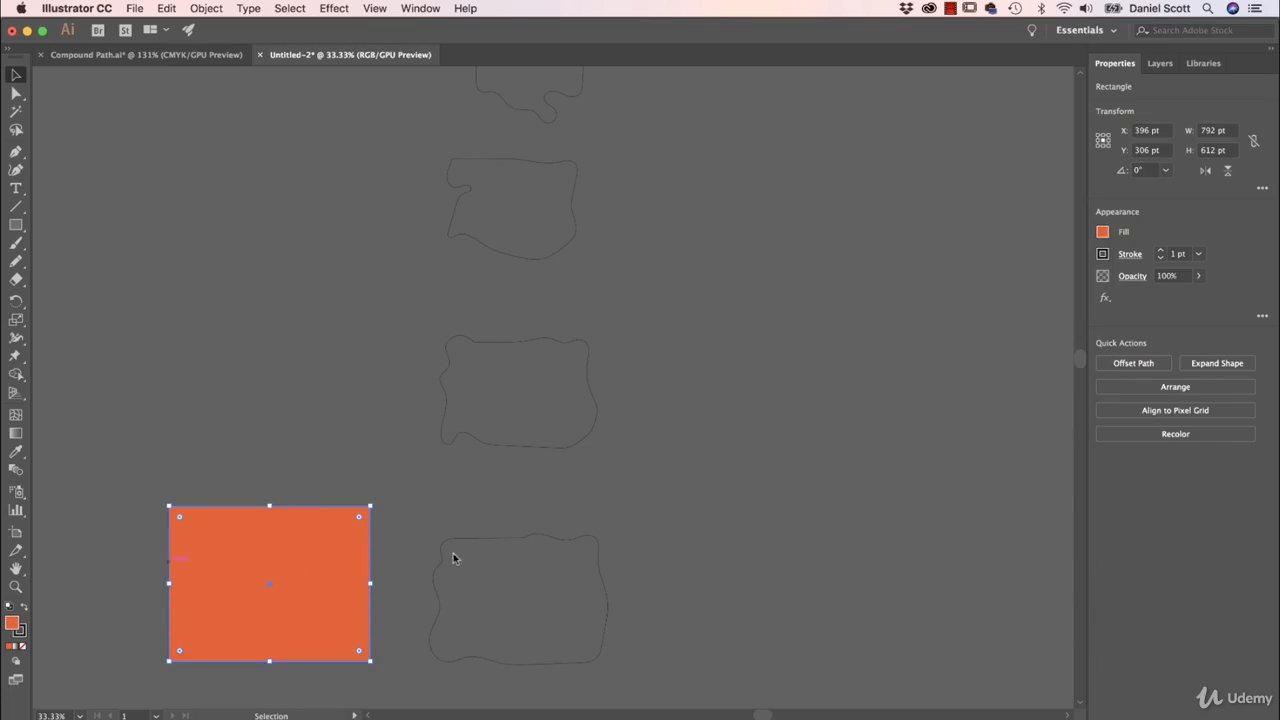
Move the orange rectangle off the artboard over the largest wavy outline and send it to the back.
mouse_move(305, 538)
mouse_down()
mouse_move(546, 541)
mouse_move(550, 556)
mouse_up()
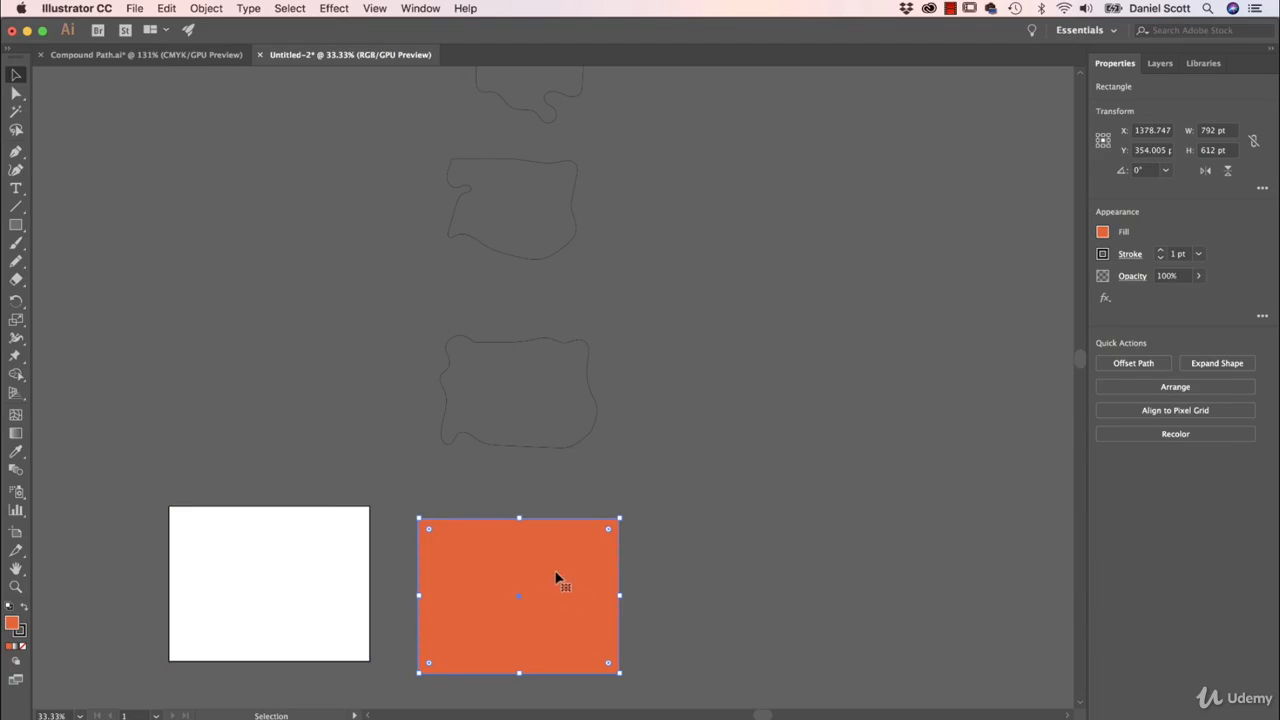
click(1175, 386)
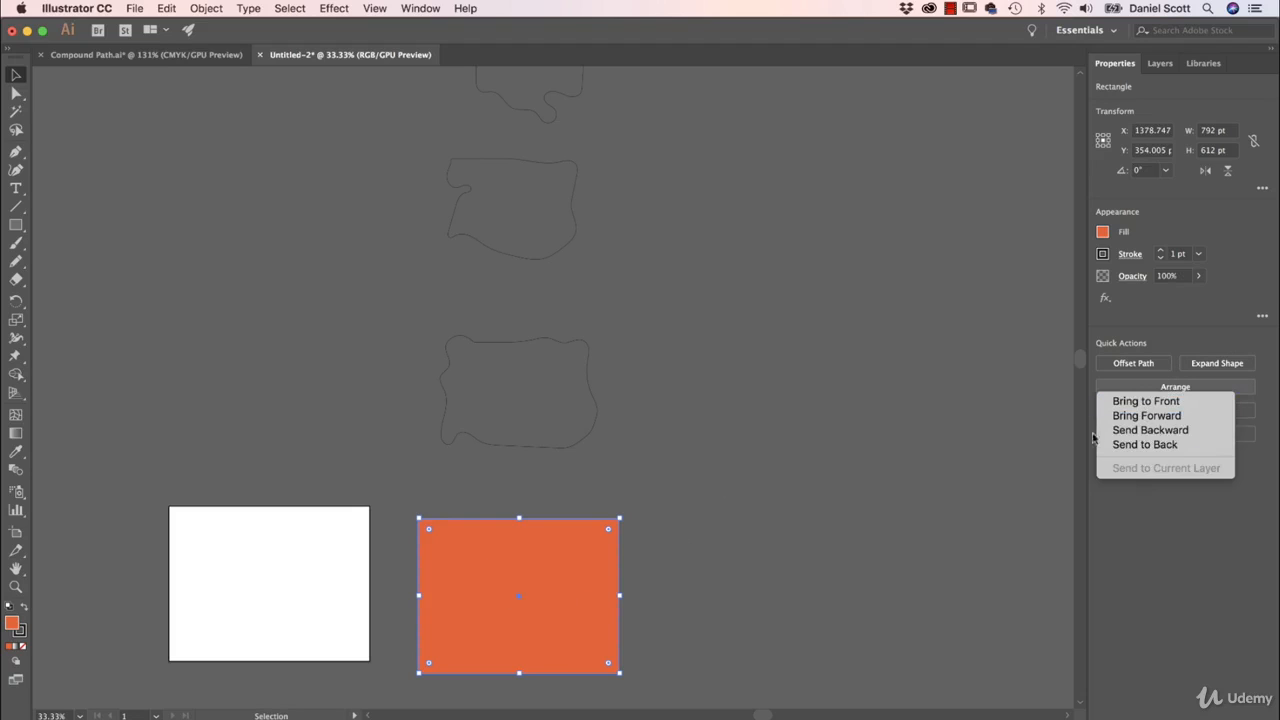
click(1140, 446)
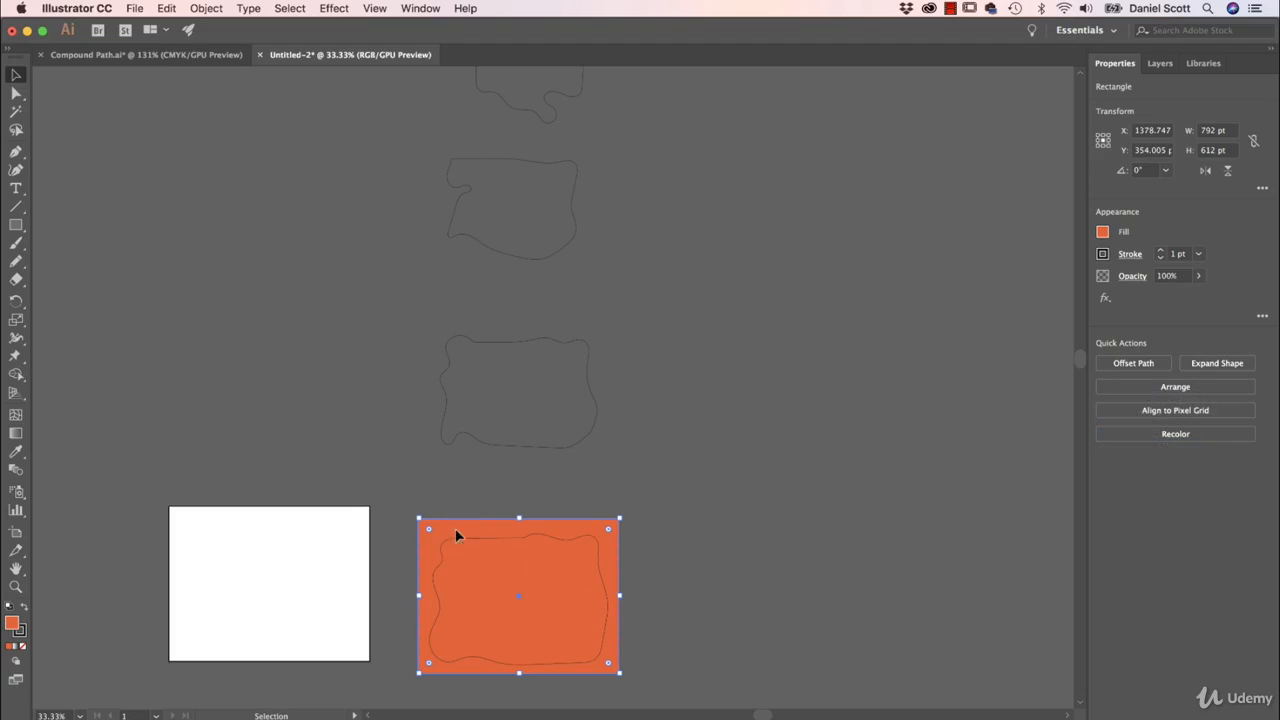
Duplicate the orange rectangle behind each of the other three outlines and space the overlapping top pair away from the one below.
mouse_move(455, 533)
alt+mouse_down()
mouse_move(471, 343)
mouse_move(456, 328)
alt+mouse_up()
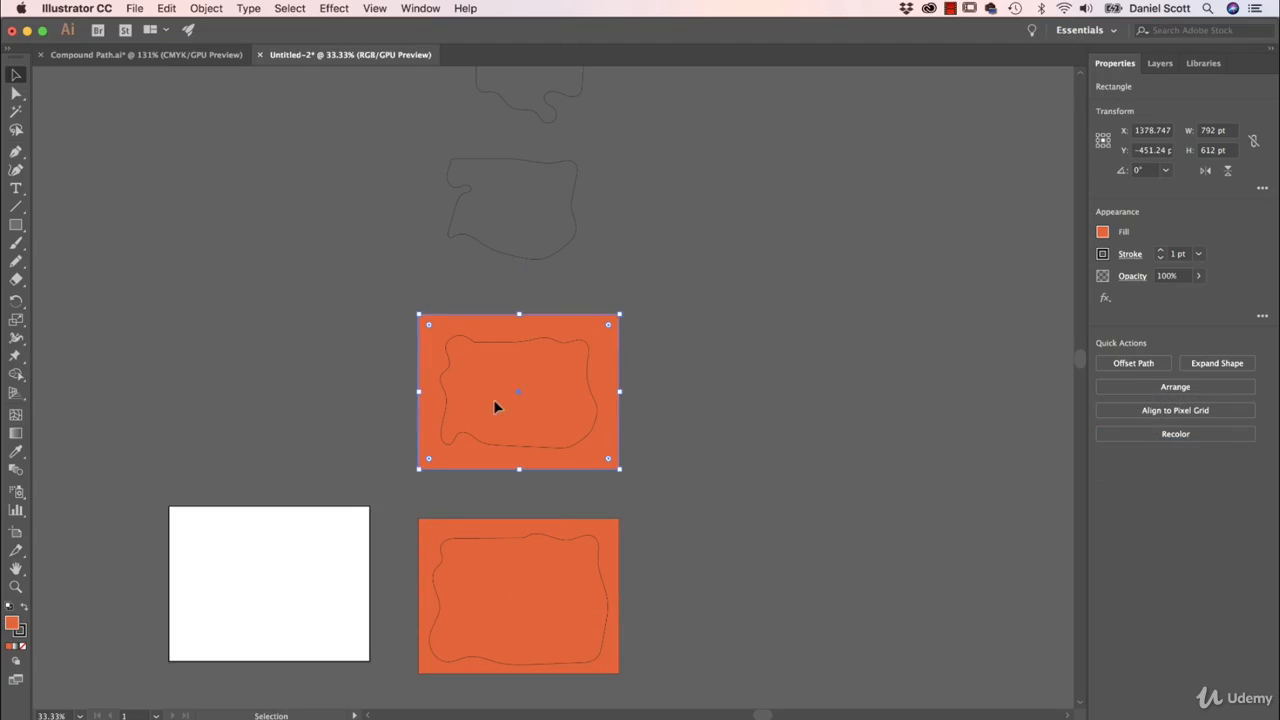
alt+drag(494, 402, 486, 219)
mouse_move(645, 214)
mouse_down()
mouse_move(652, 281)
mouse_move(634, 427)
mouse_move(581, 286)
mouse_move(590, 311)
mouse_up()
scroll(691, 431, down, 3)
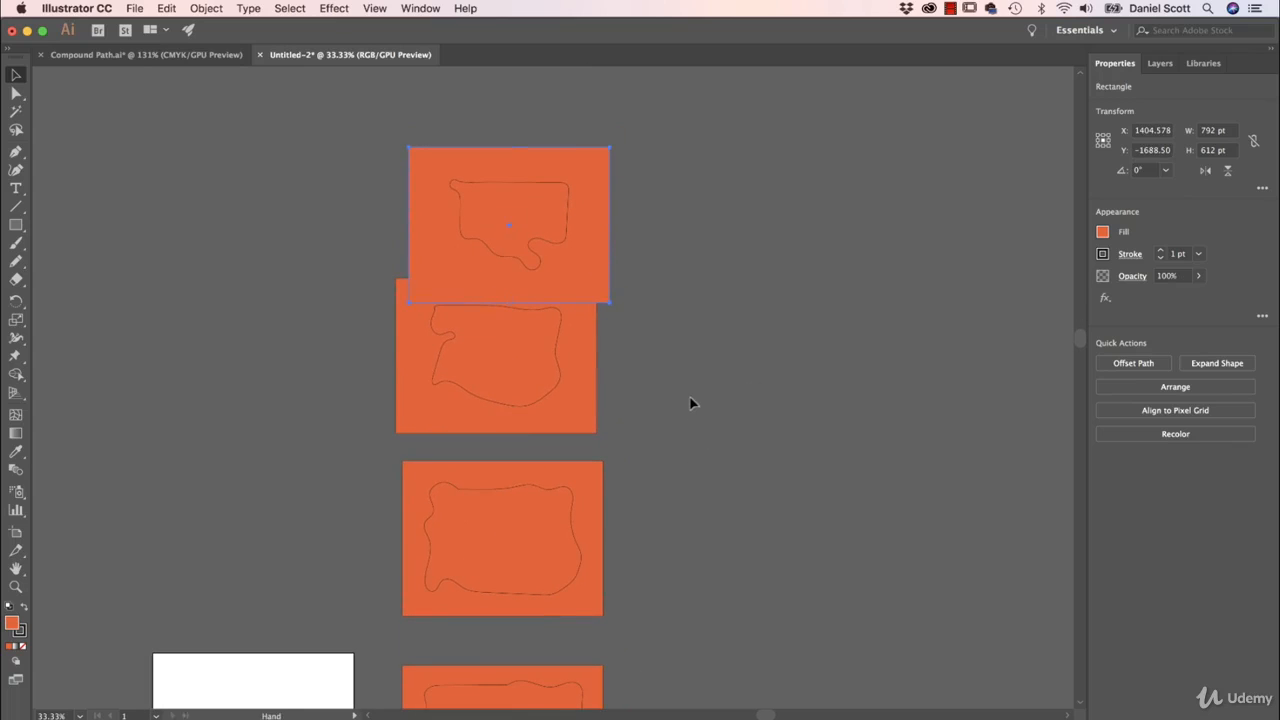
mouse_move(389, 135)
mouse_down()
mouse_move(601, 238)
mouse_move(558, 182)
mouse_up()
drag(726, 449, 658, 415)
click(636, 250)
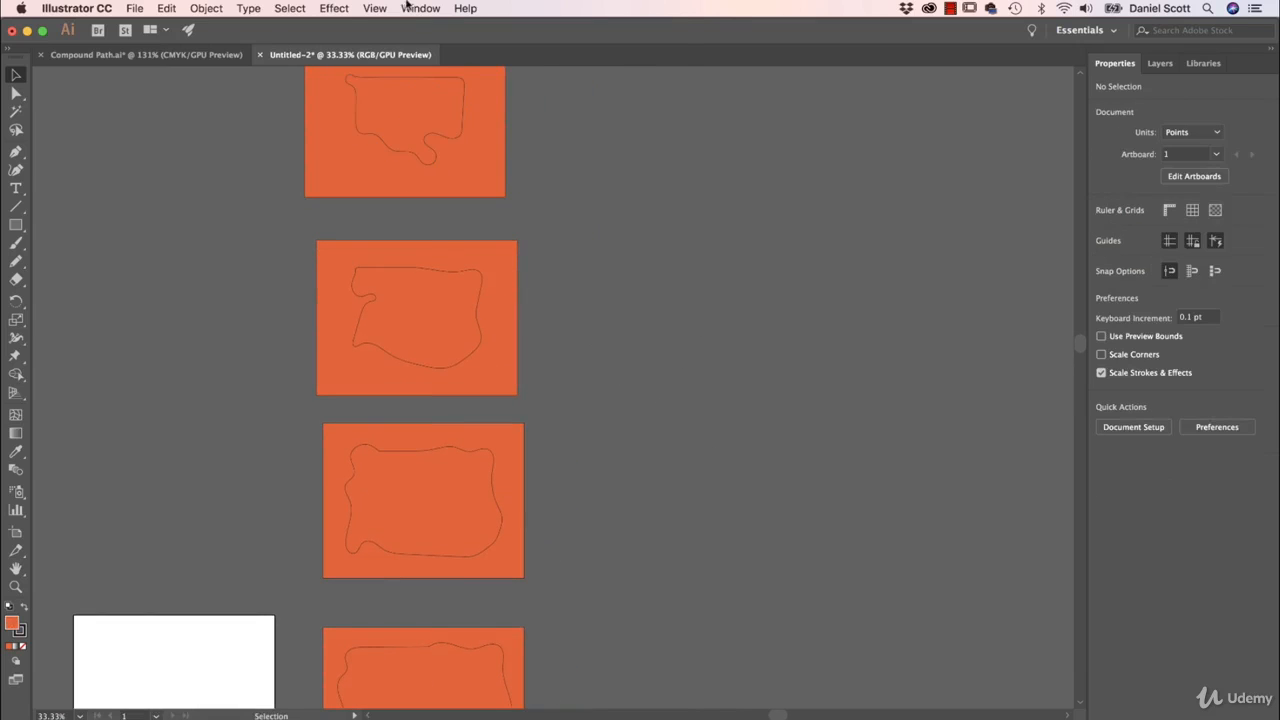
Open Adobe Color Themes and show the Explore collection of most used themes.
click(433, 7)
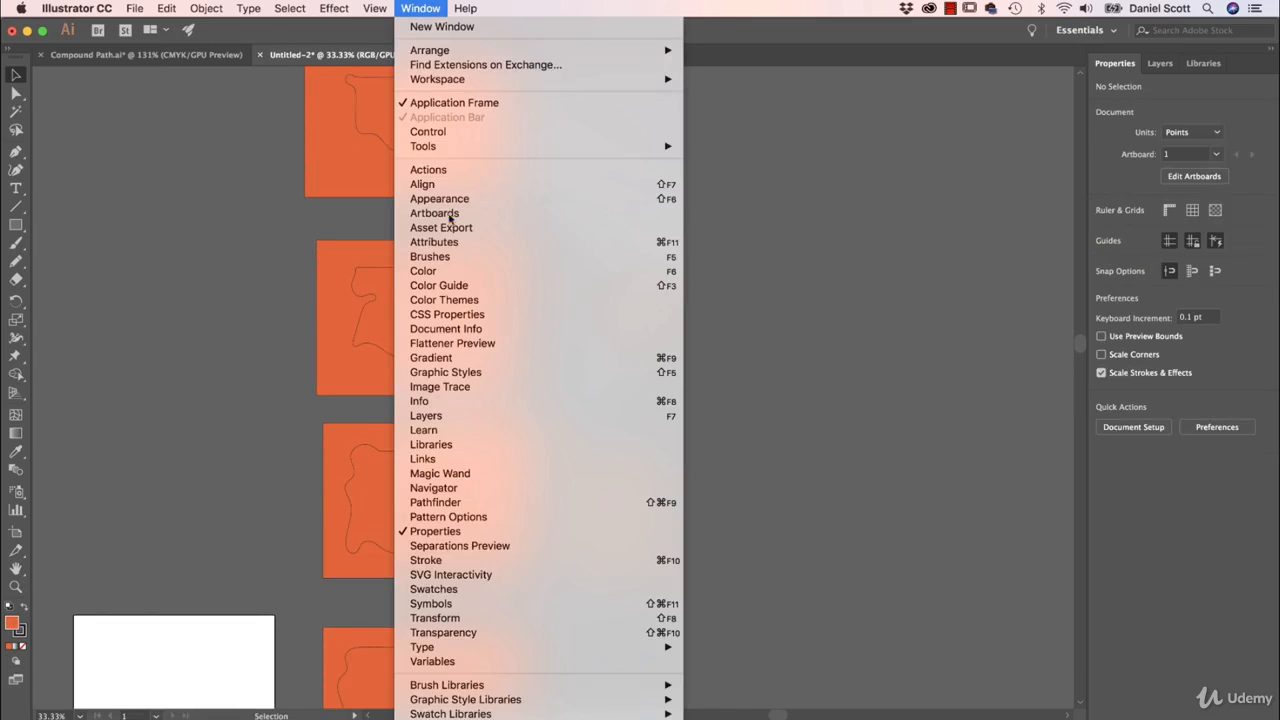
click(444, 300)
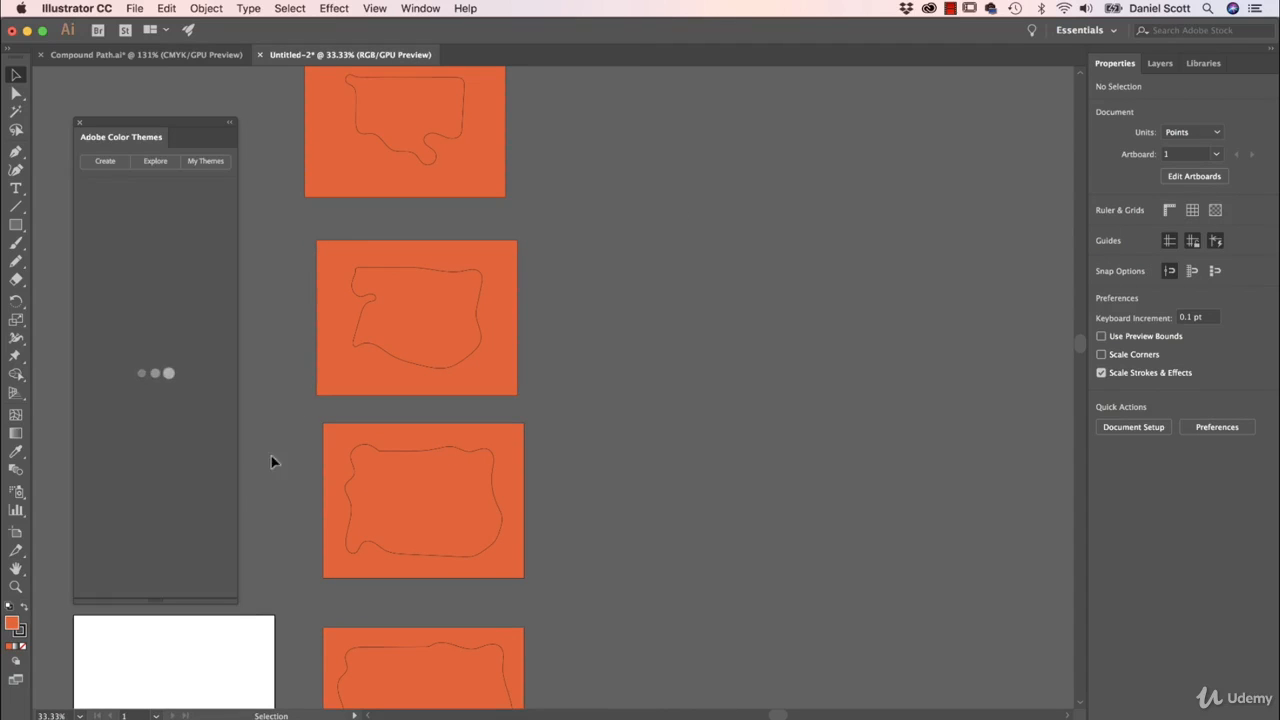
click(155, 163)
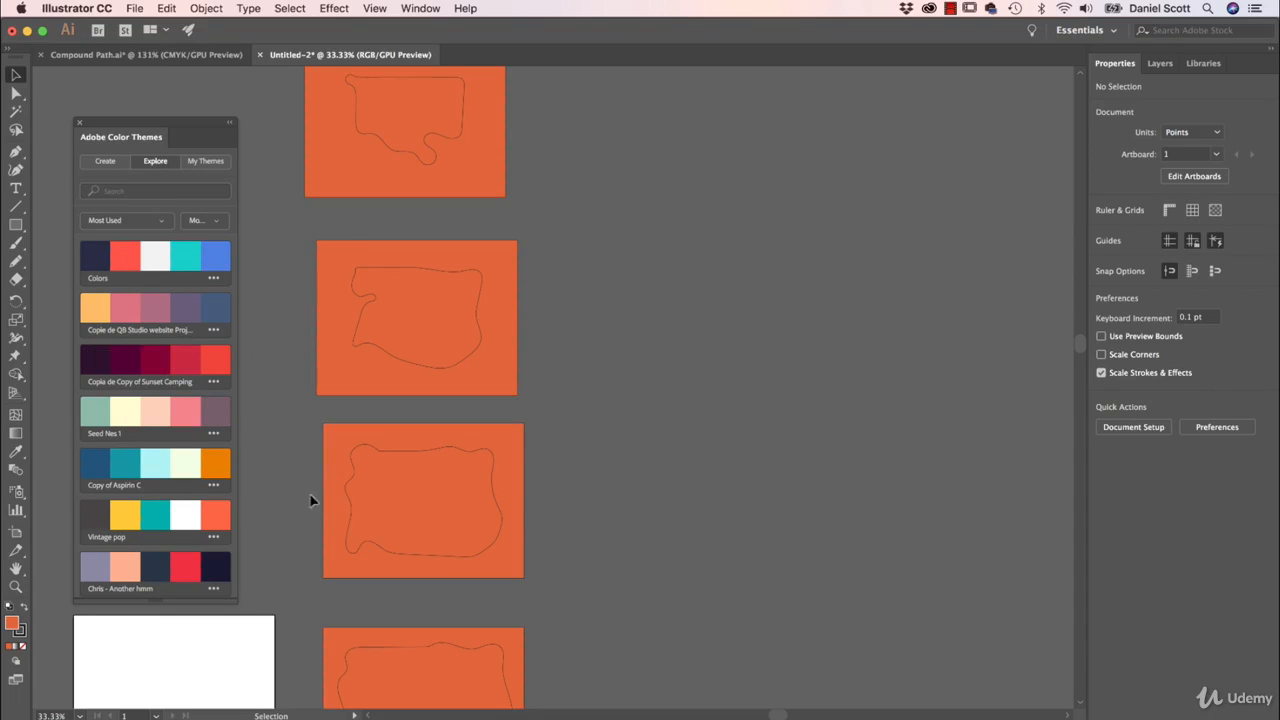
Copy the topmost orange rectangle beside the column without an outline and fill it with the green of the Seed Nes 1 theme.
click(345, 643)
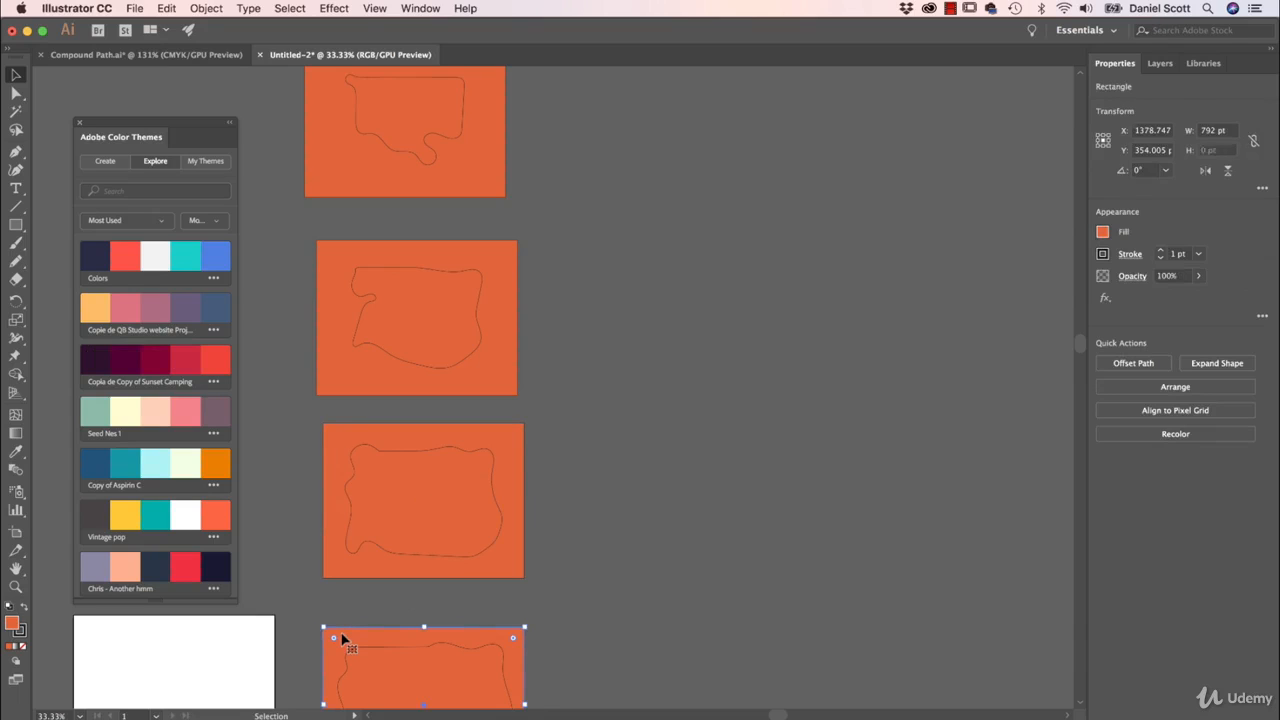
click(340, 168)
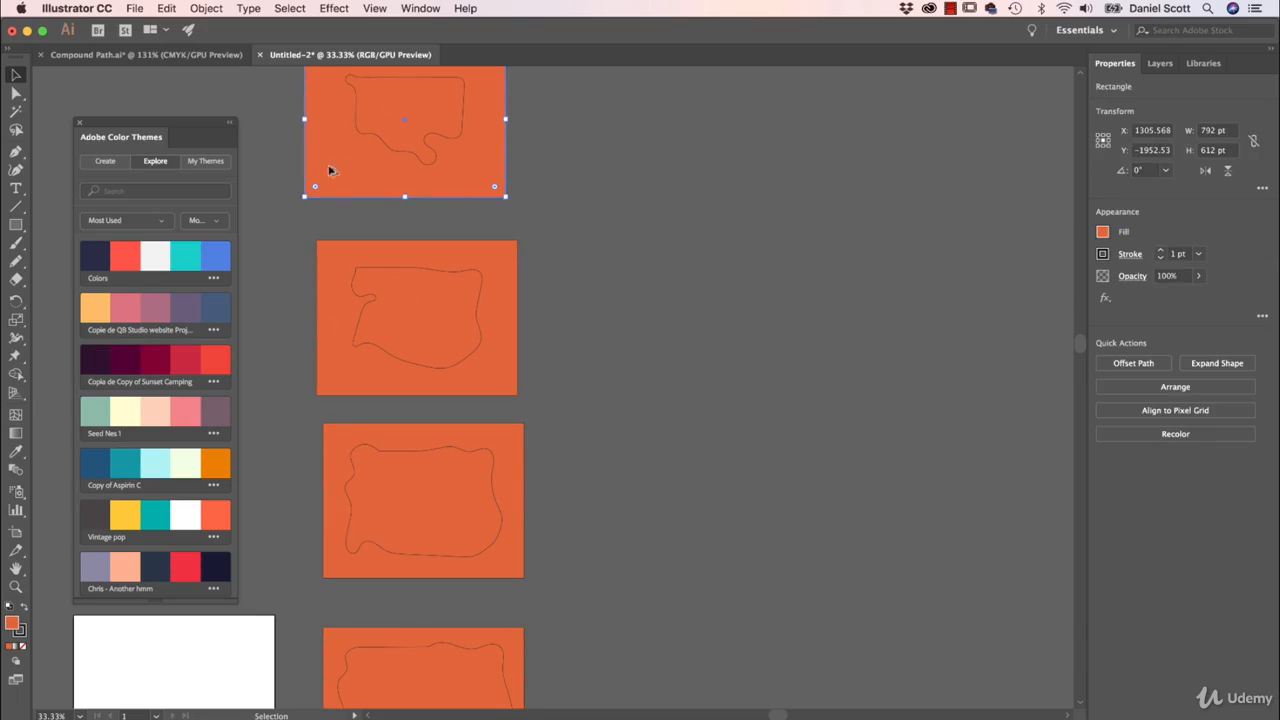
drag(327, 167, 595, 198)
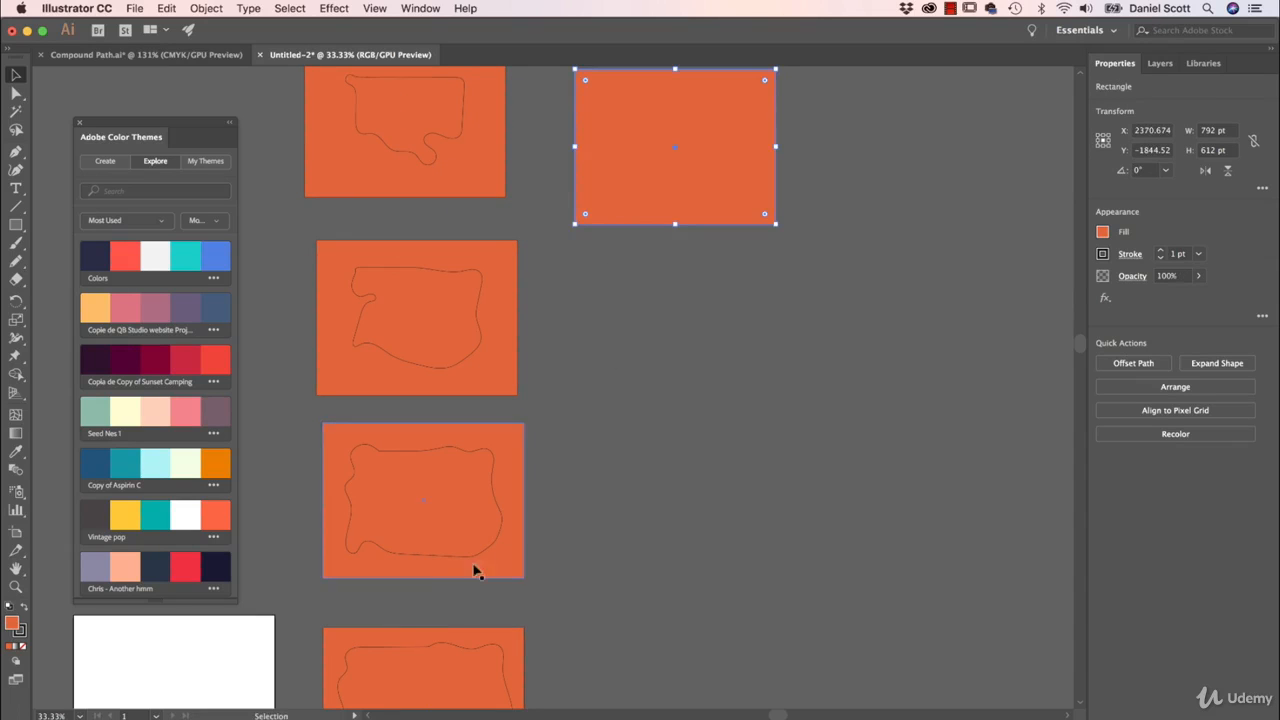
click(100, 304)
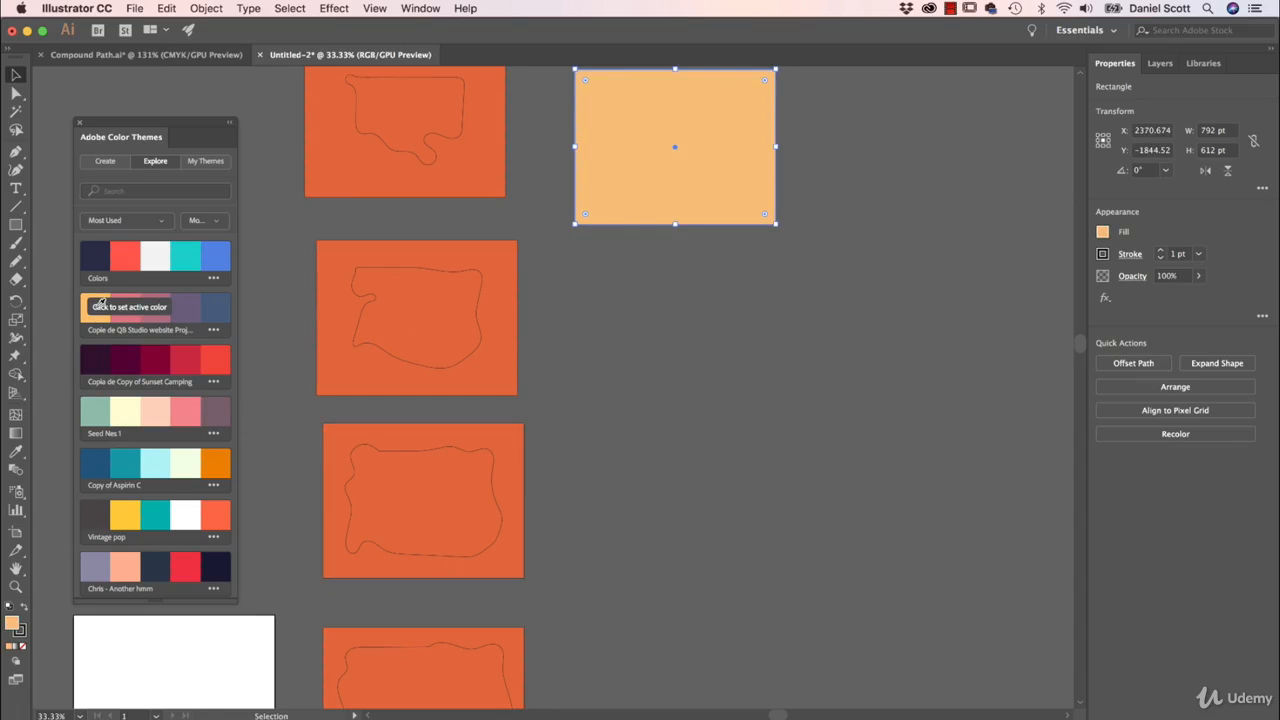
click(96, 401)
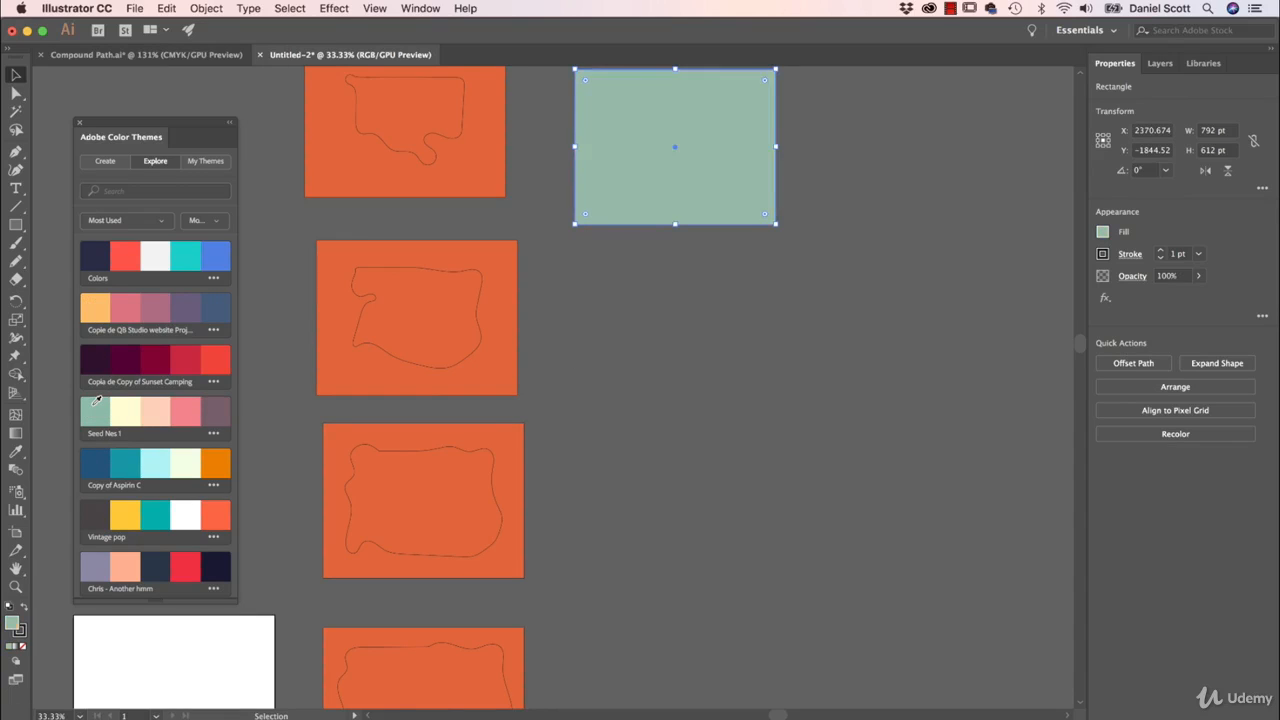
Fill the four outlined rectangles from top to bottom with the Seed Nes 1 cream, peach, pink and purple.
click(481, 180)
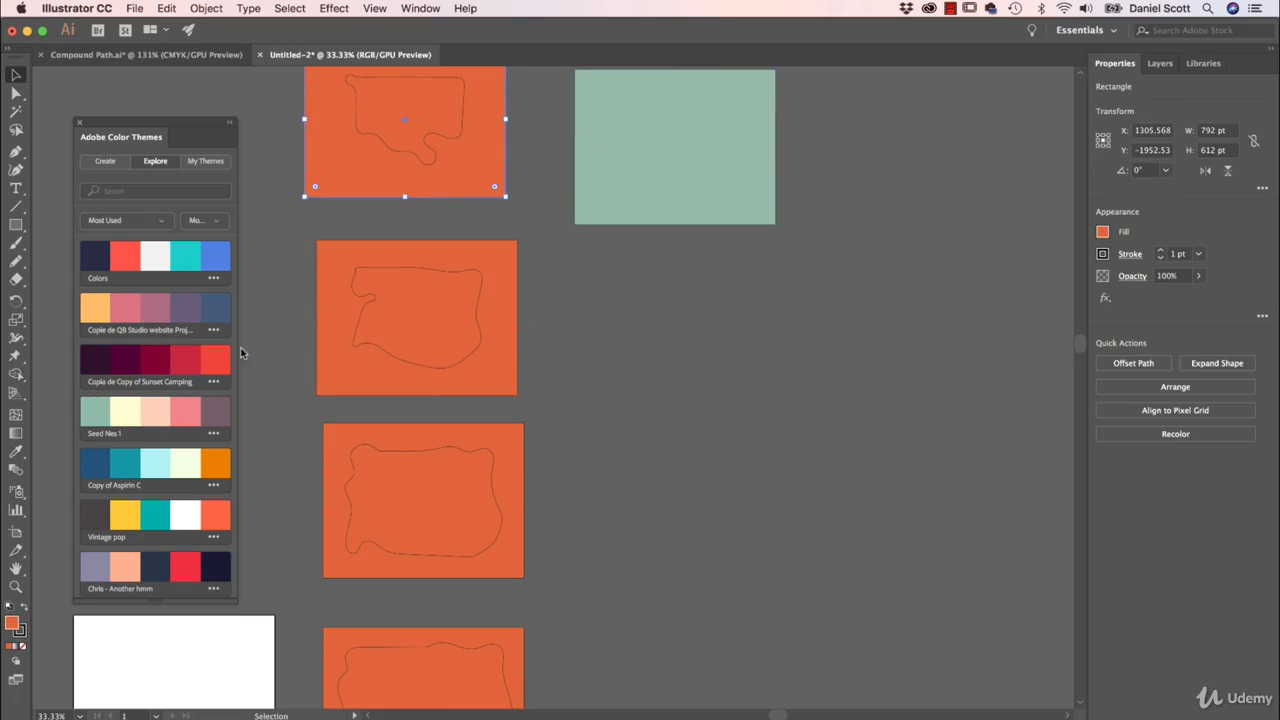
click(128, 410)
click(466, 278)
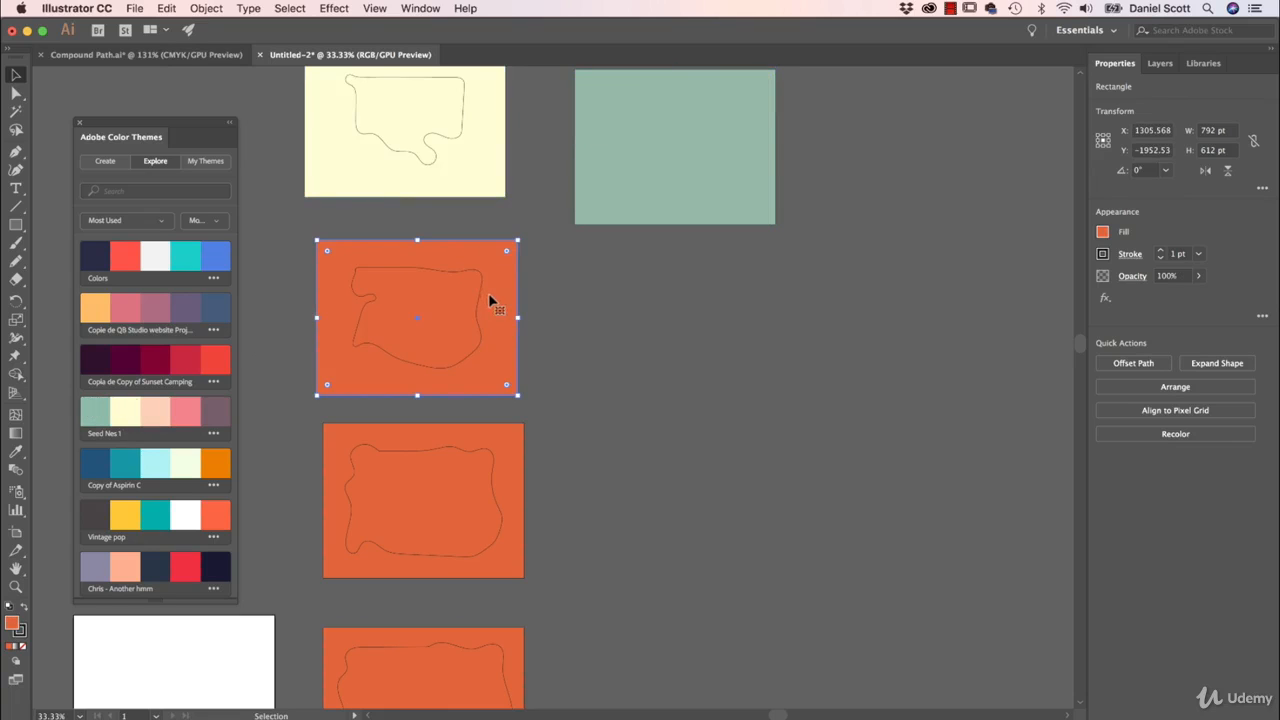
click(165, 408)
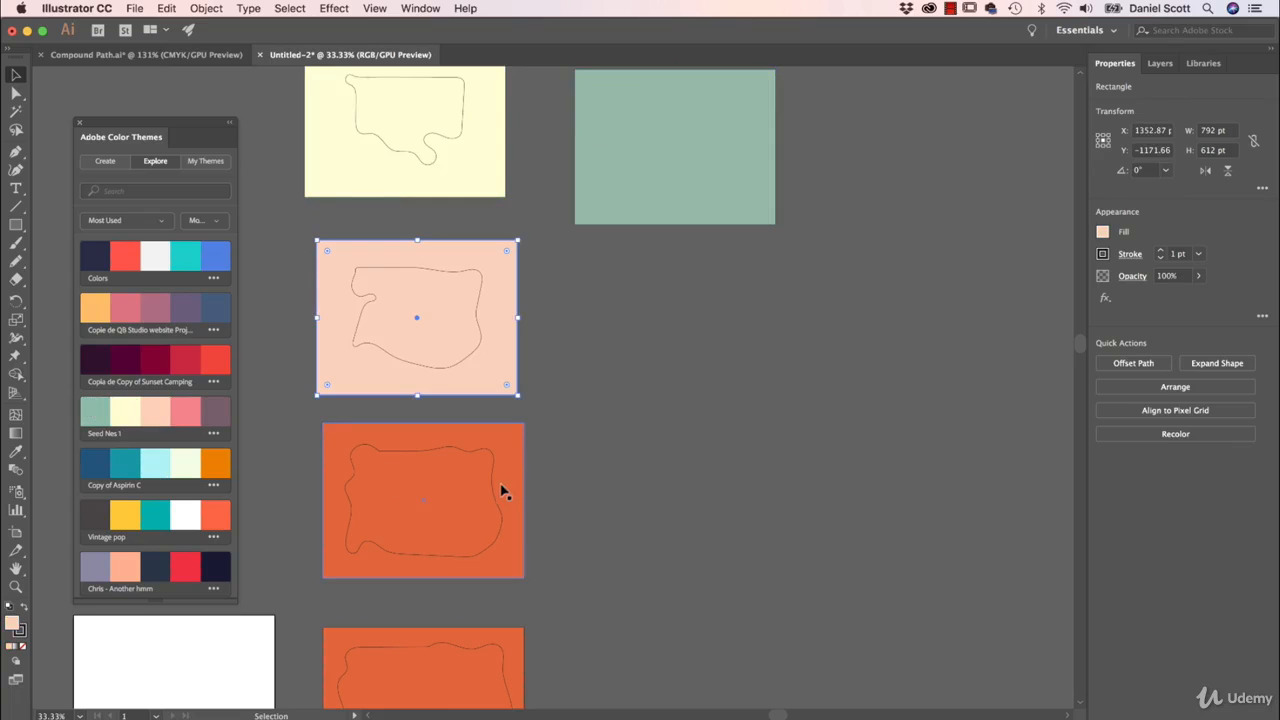
click(394, 451)
click(190, 410)
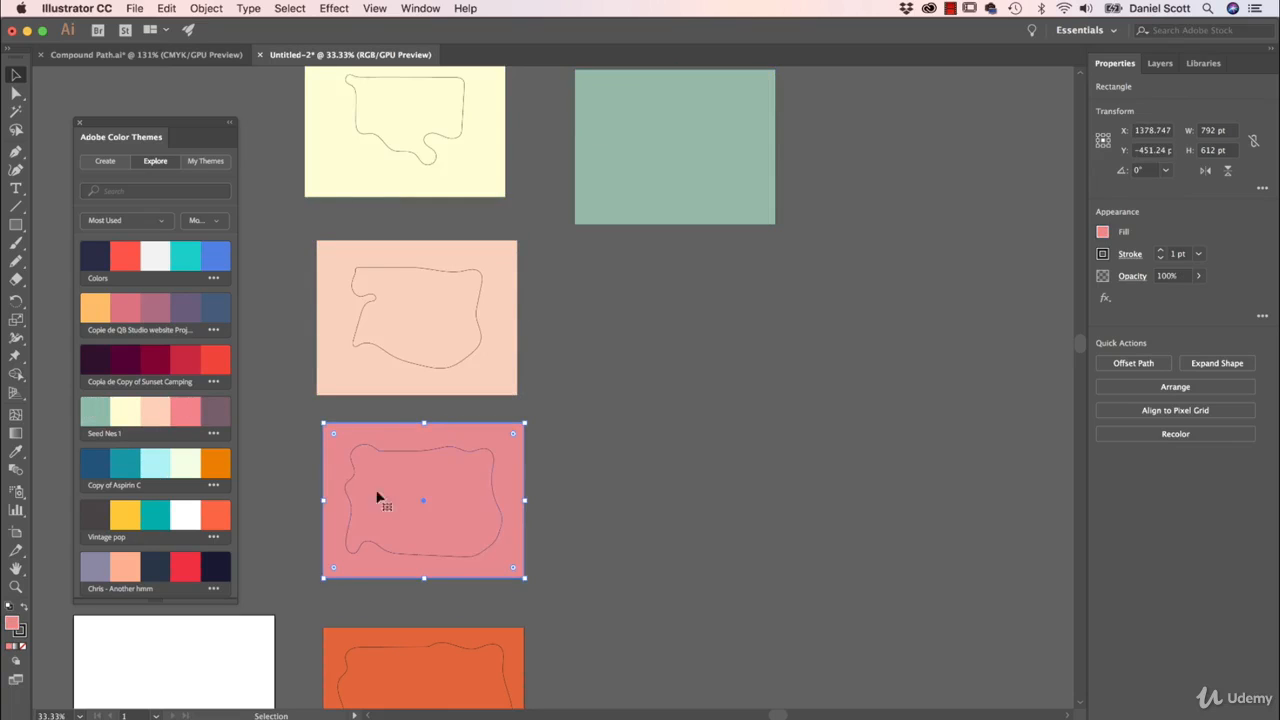
click(514, 636)
click(220, 406)
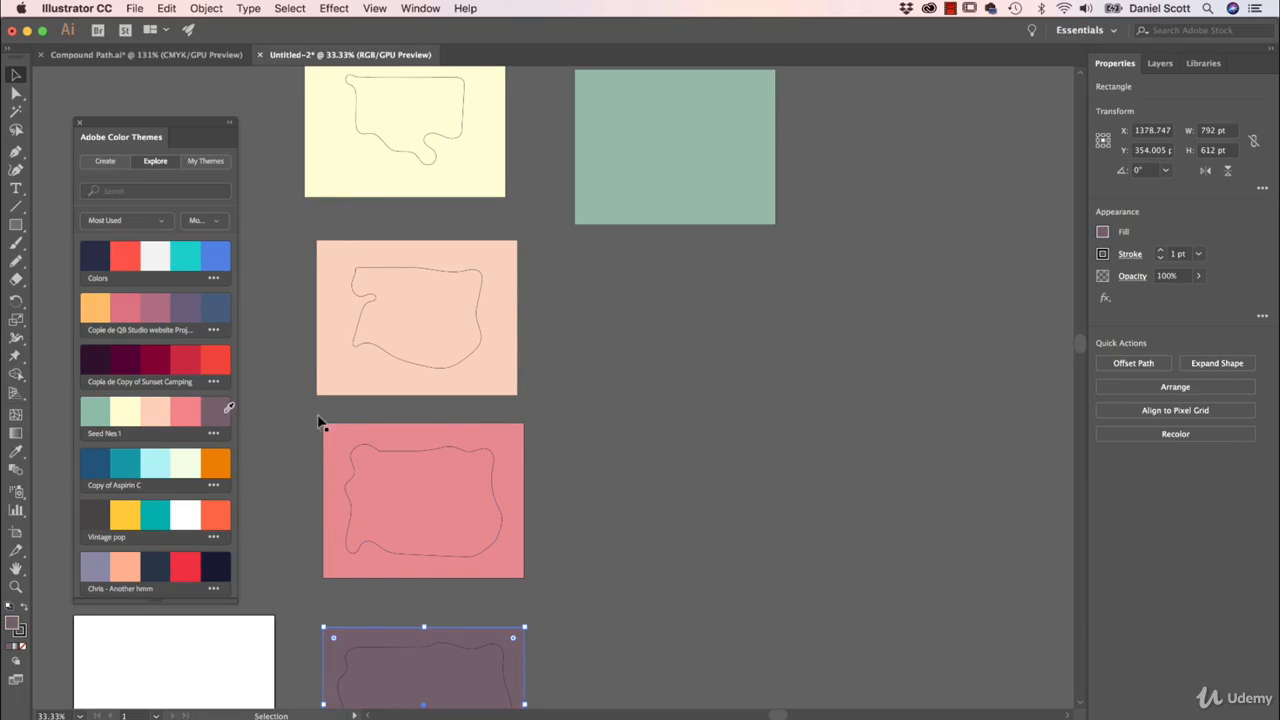
click(855, 463)
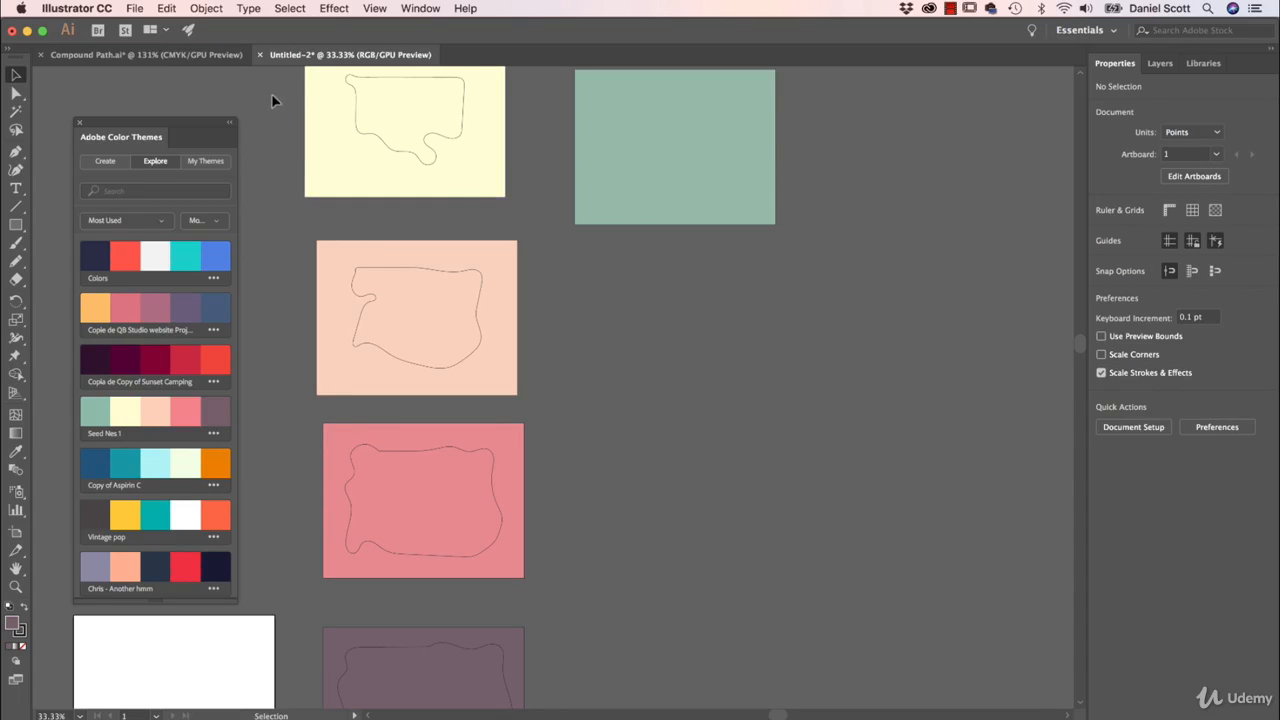
Make a compound path from the cream rectangle and its outline, and another from the peach rectangle and its outline.
click(455, 197)
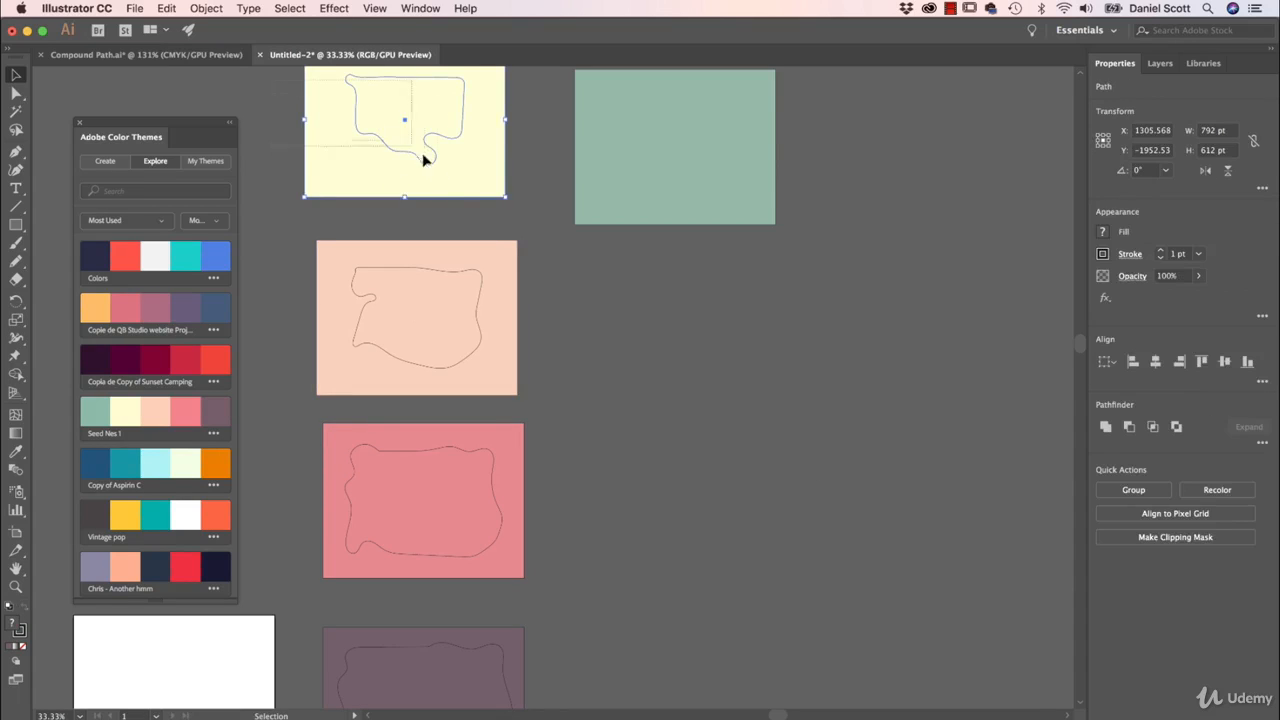
click(212, 9)
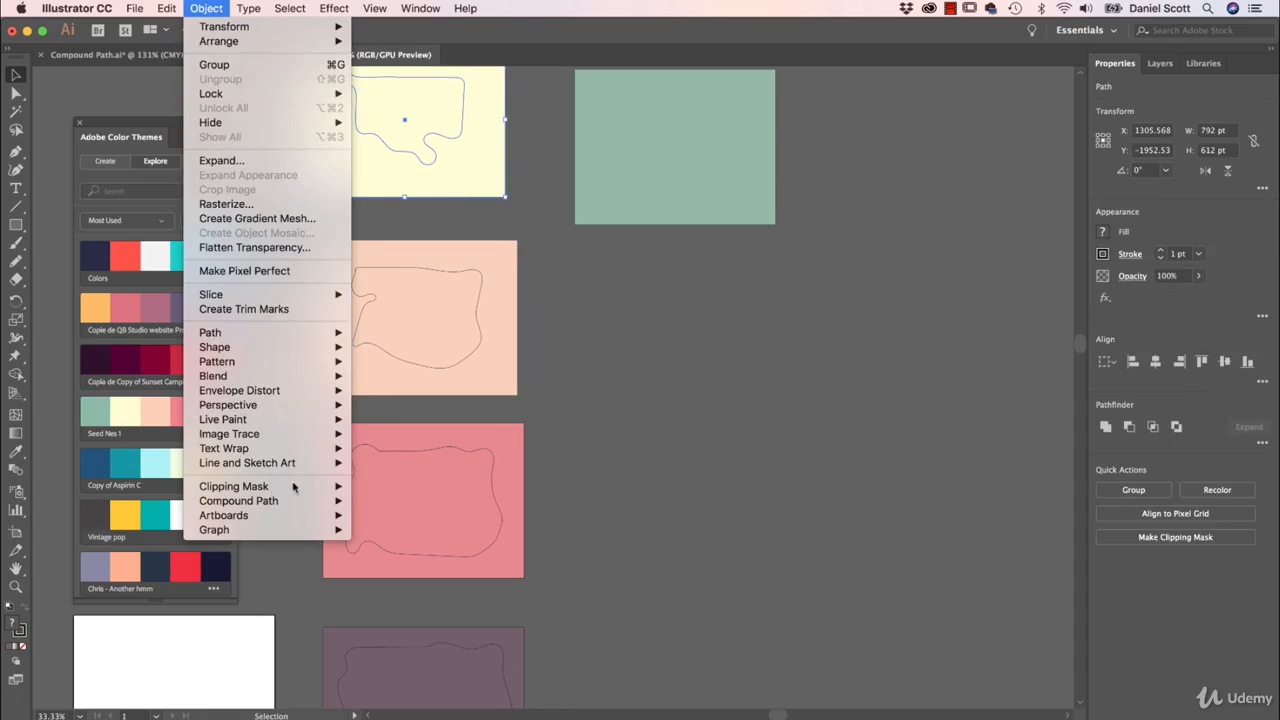
mouse_move(295, 501)
click(399, 500)
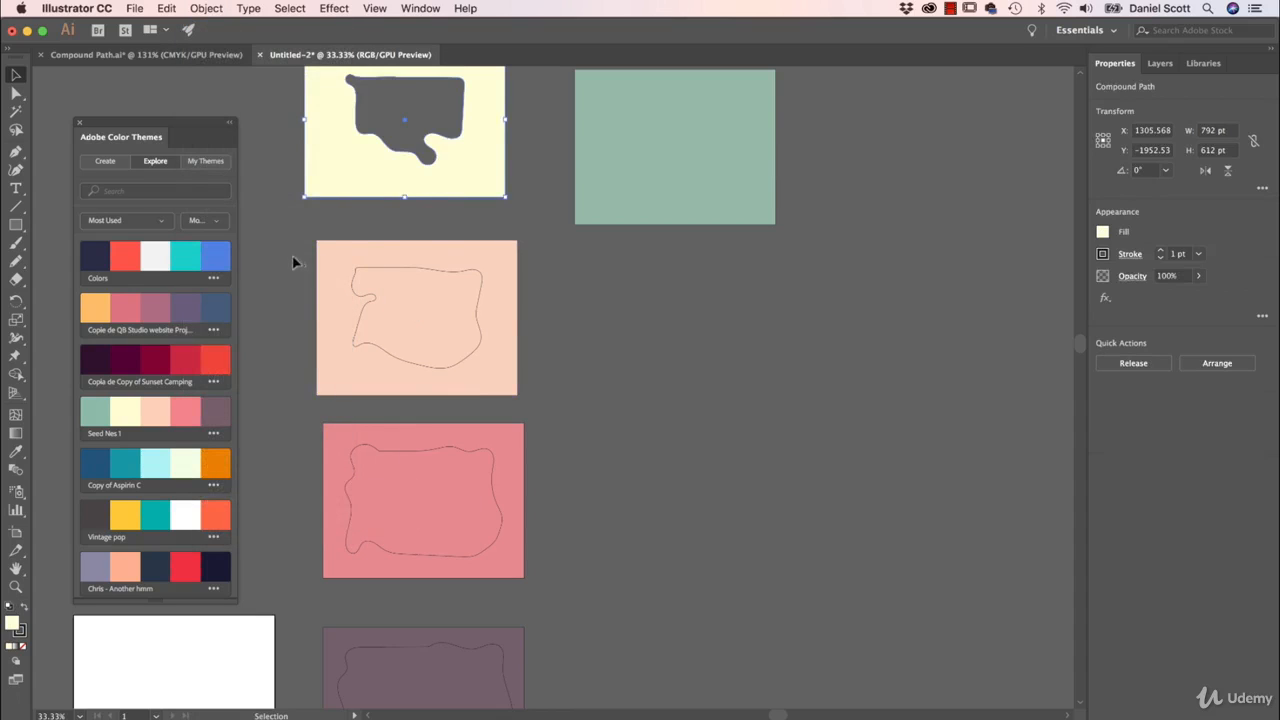
click(466, 351)
click(210, 8)
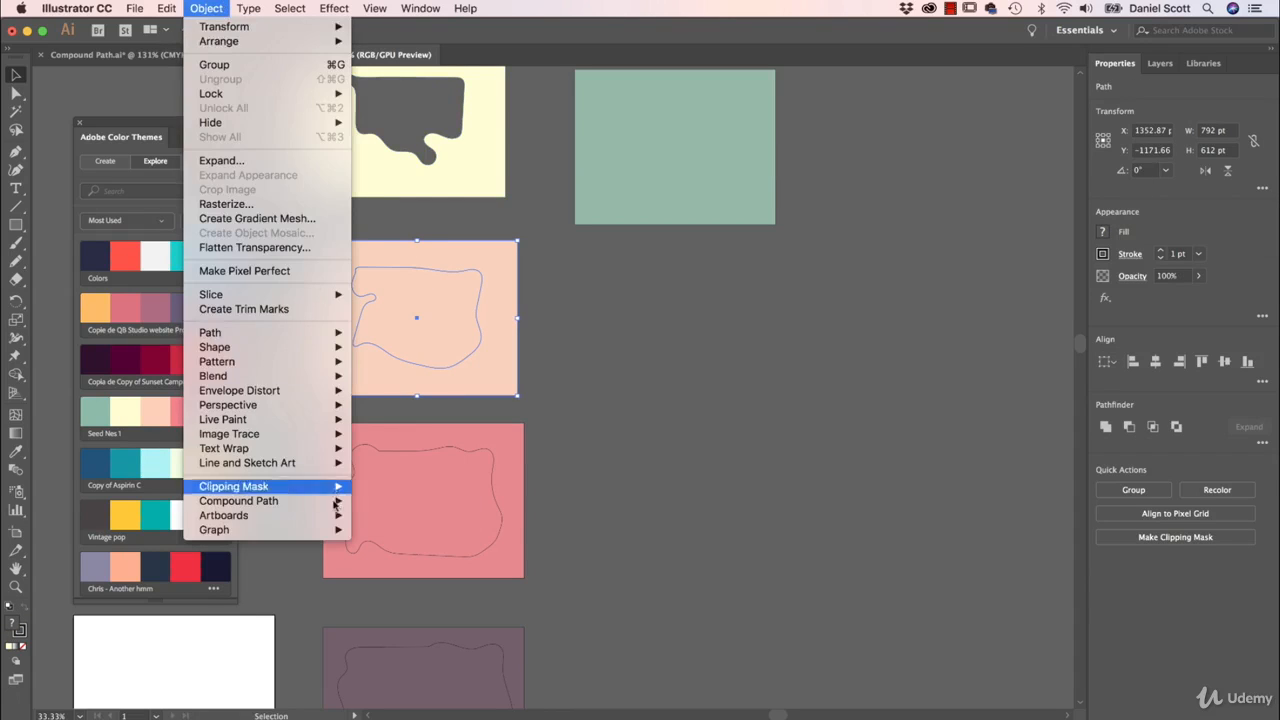
mouse_move(300, 501)
click(405, 502)
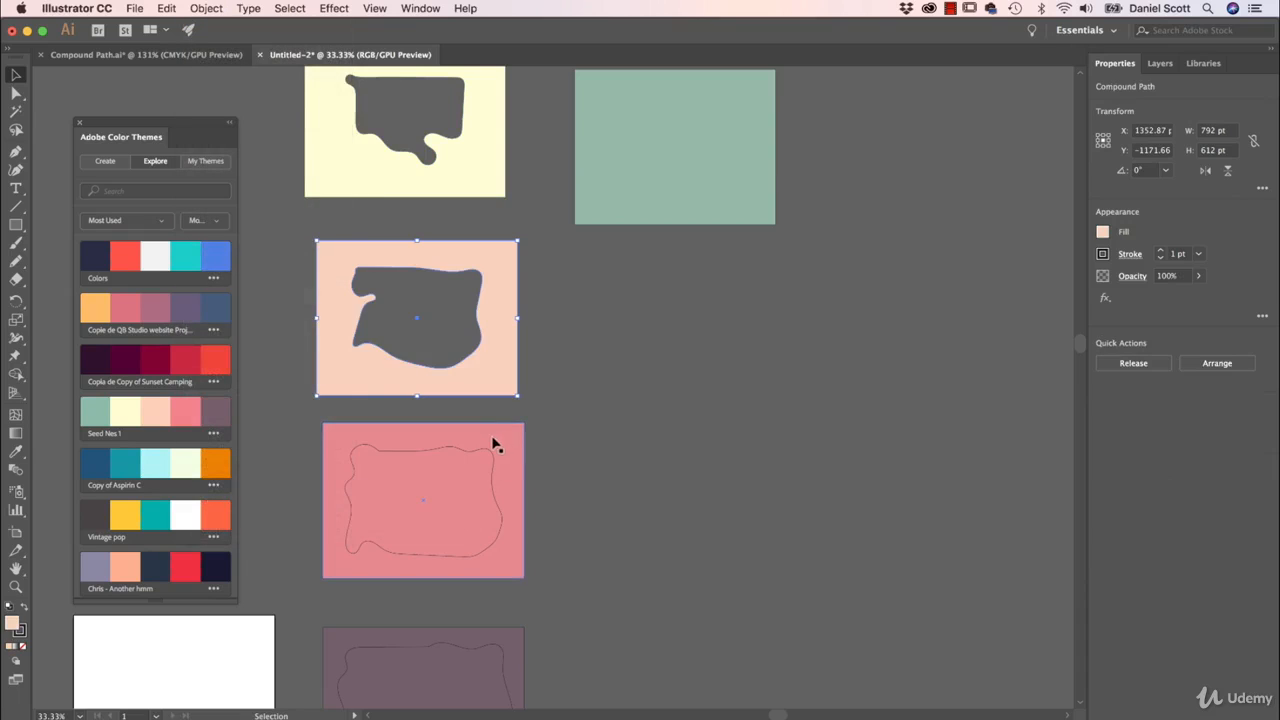
Make compound paths from the pink rectangle with its outline and from the purple rectangle with its outline.
scroll(651, 354, down, 5)
scroll(651, 354, left, 3)
click(545, 445)
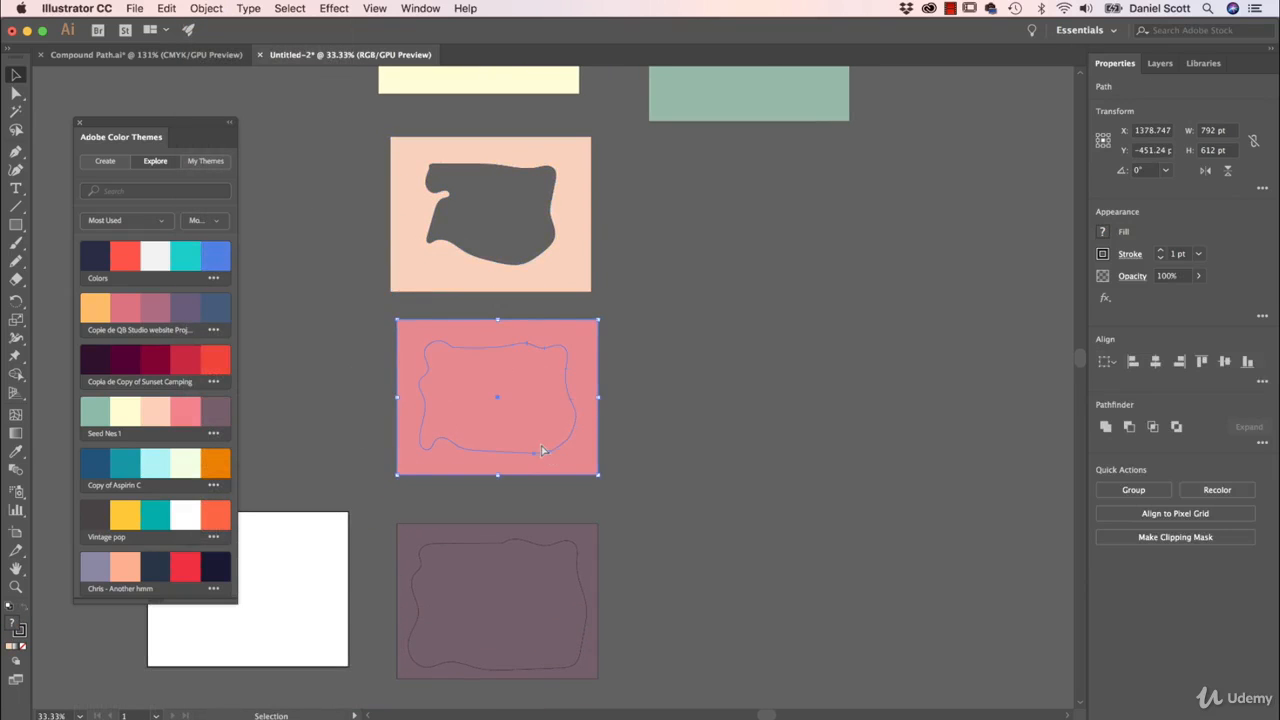
key(super+8)
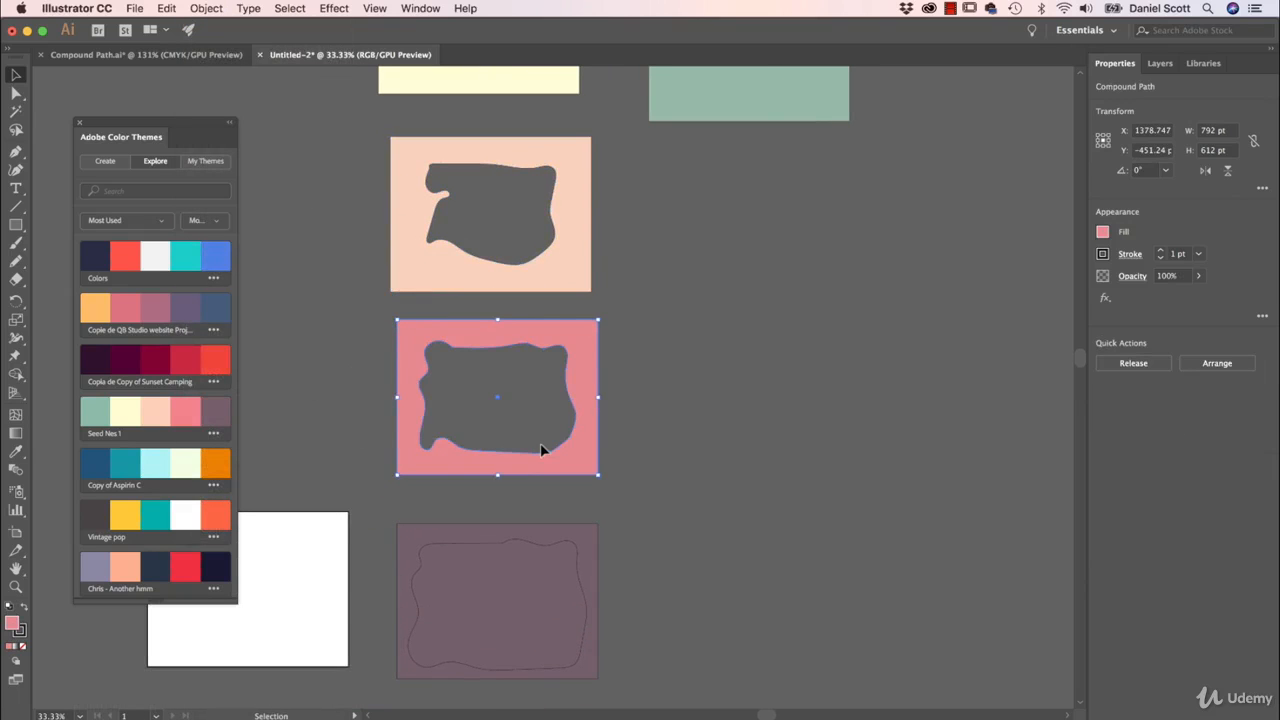
click(412, 557)
shift+click(493, 604)
key(super+8)
click(786, 591)
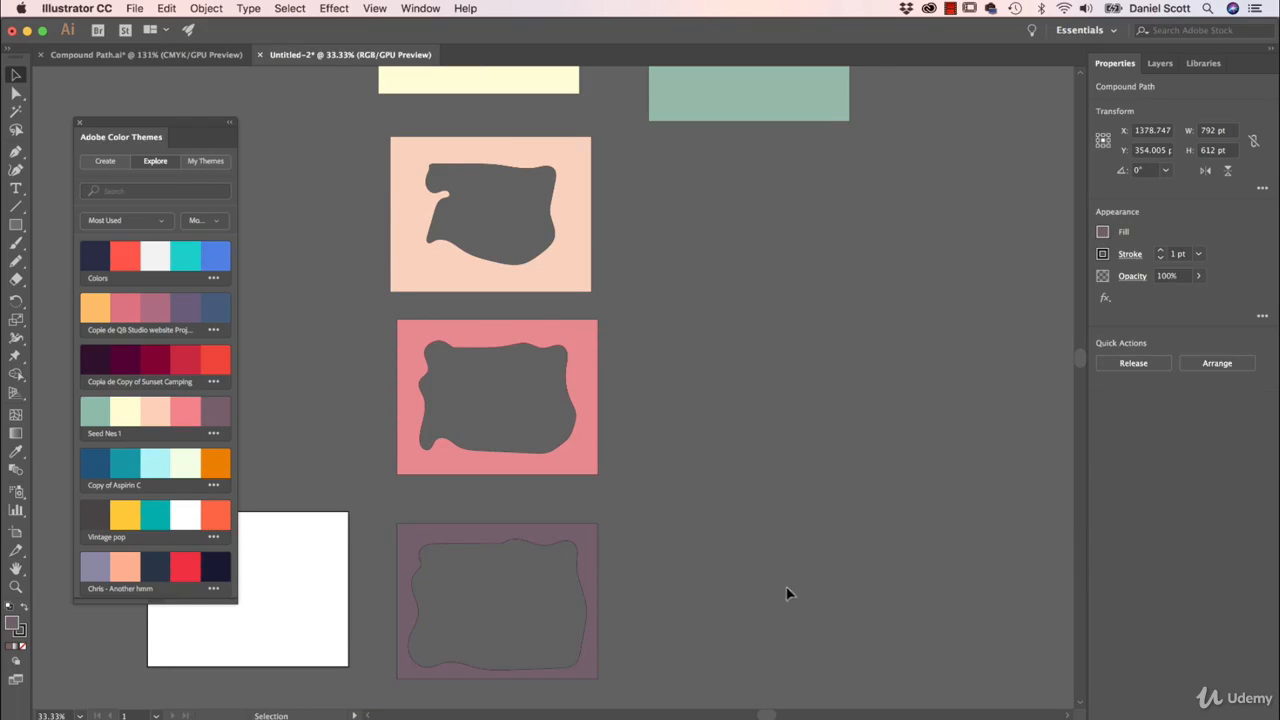
Select all the artwork and set its stroke to None.
drag(677, 357, 729, 421)
drag(375, 110, 616, 490)
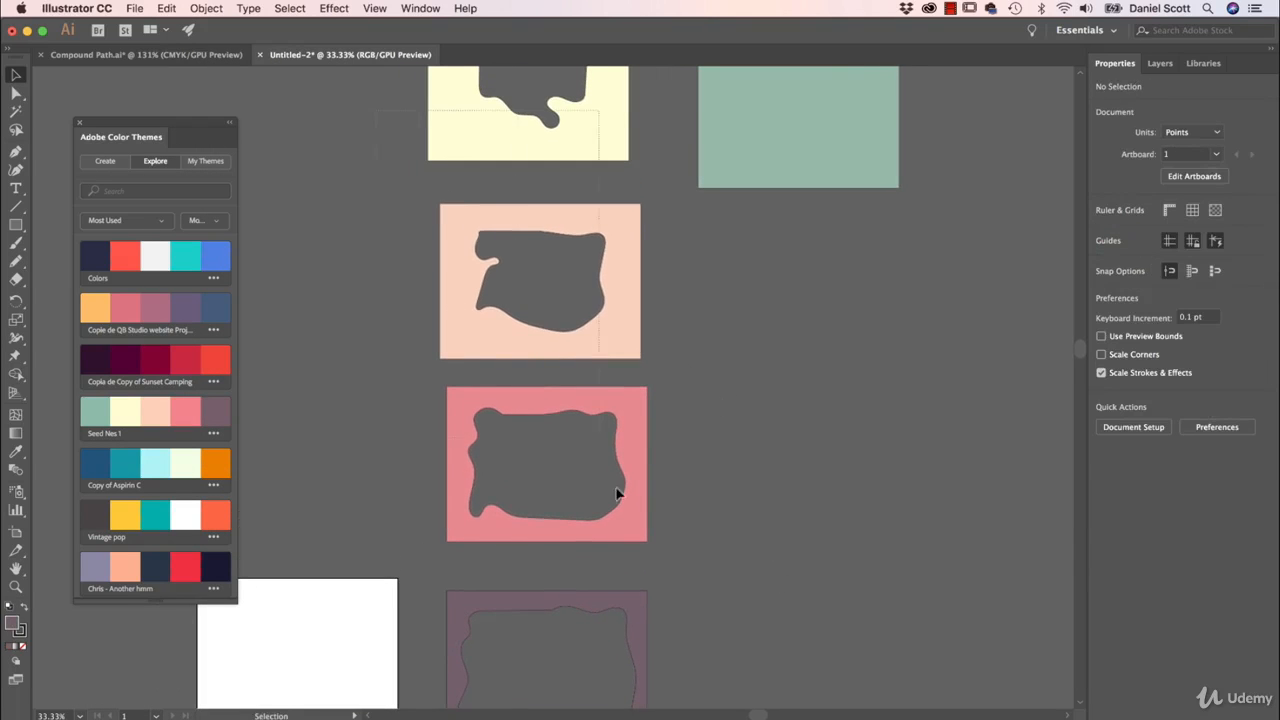
key(super+a)
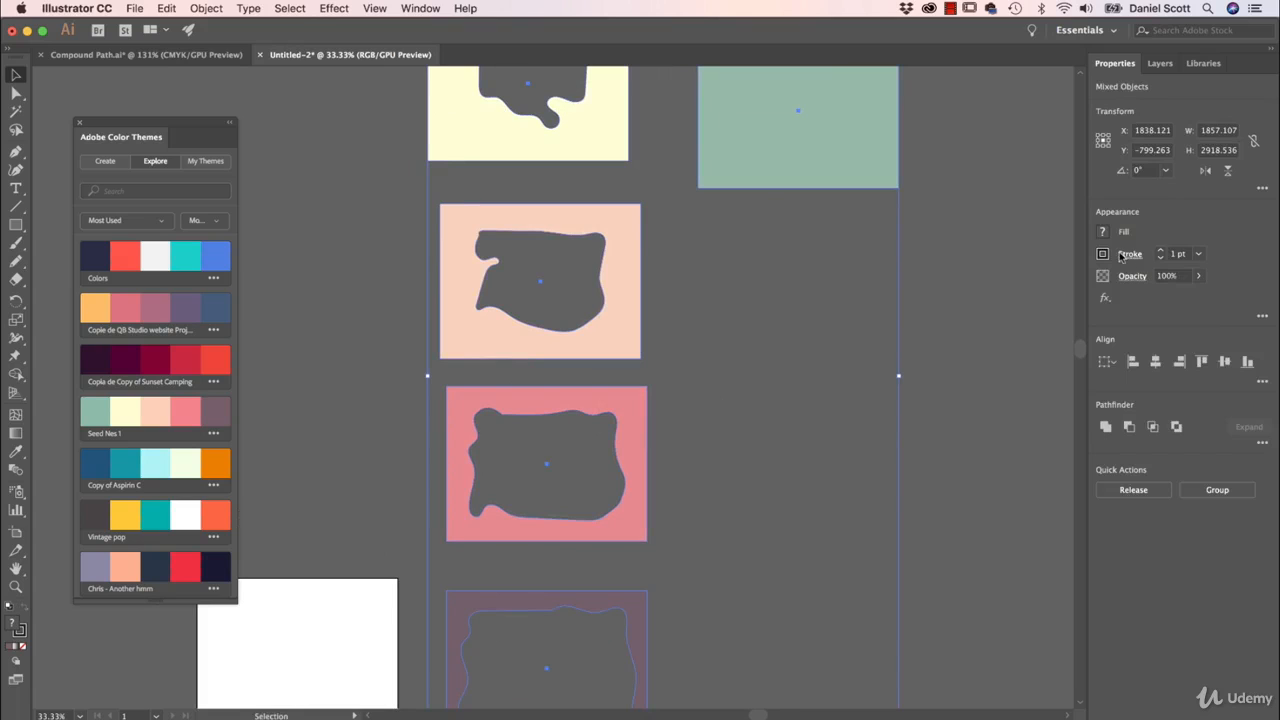
click(1103, 258)
click(938, 311)
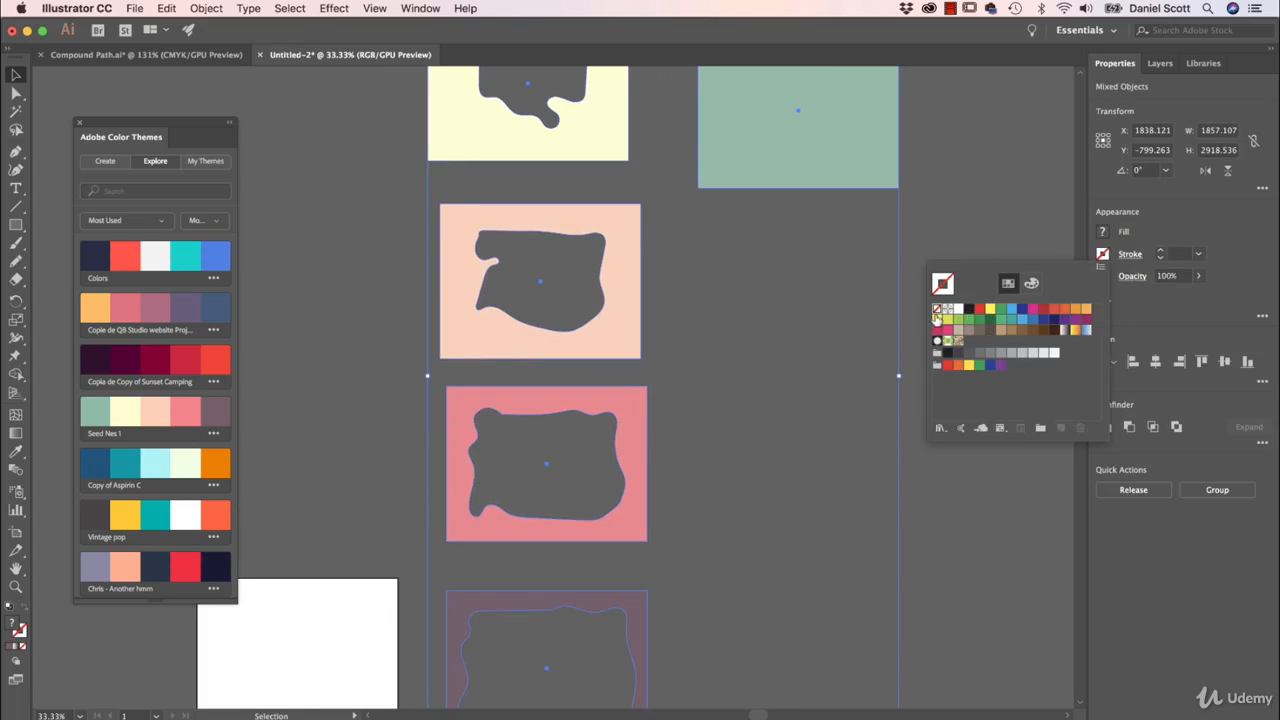
click(804, 372)
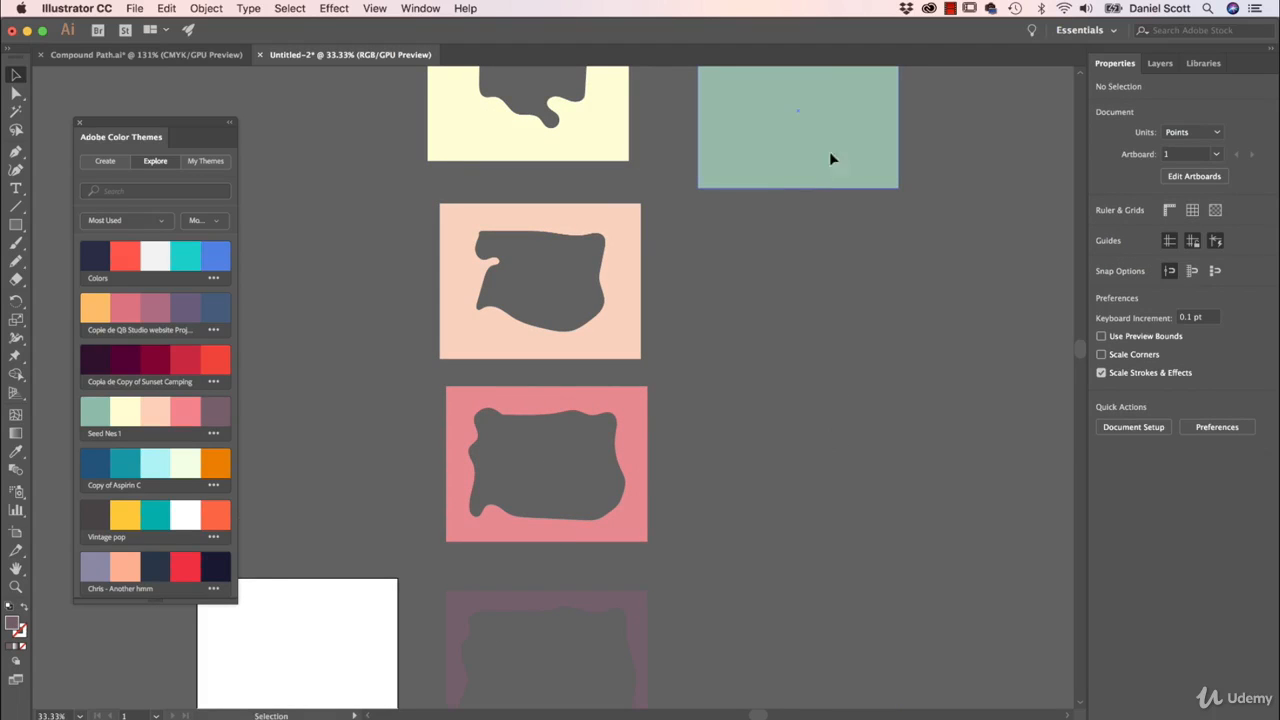
Stack the green rectangle, cream cut-out and peach cut-out exactly on the artboard, bringing the peach cut-out to the front.
drag(831, 157, 329, 697)
drag(594, 149, 397, 563)
scroll(470, 395, left, 3)
drag(586, 220, 350, 586)
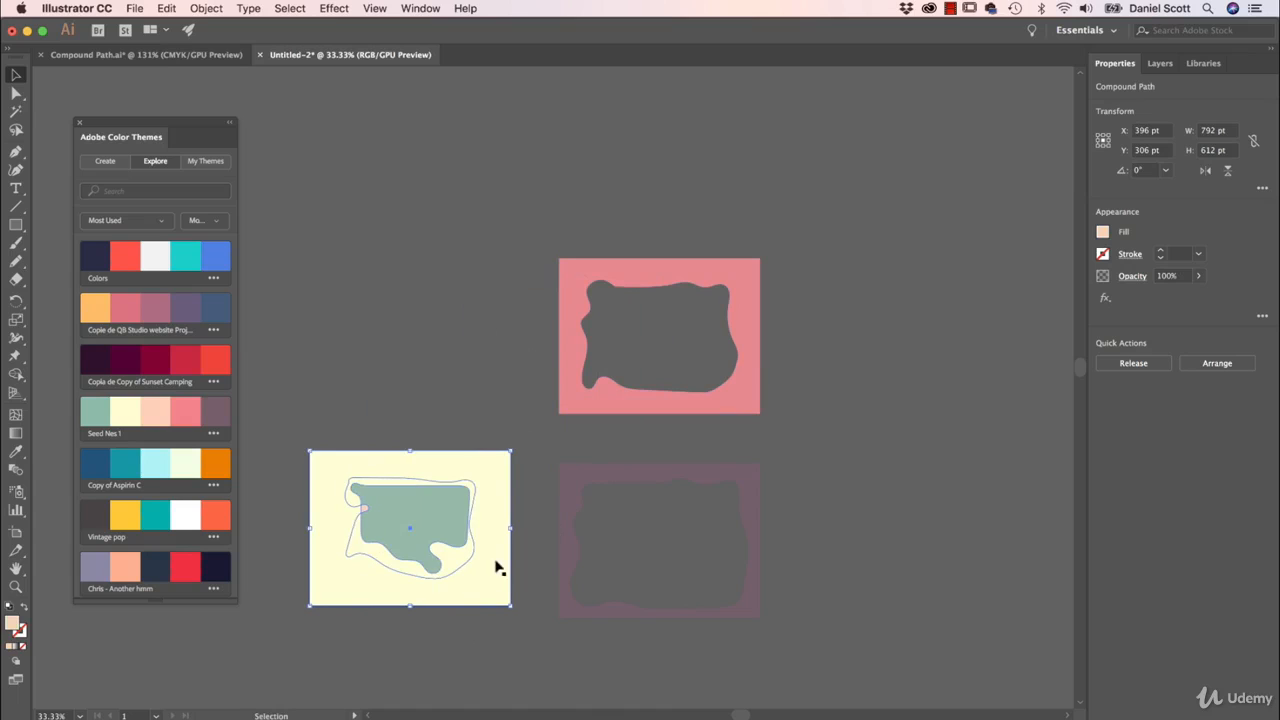
click(1220, 364)
click(1120, 372)
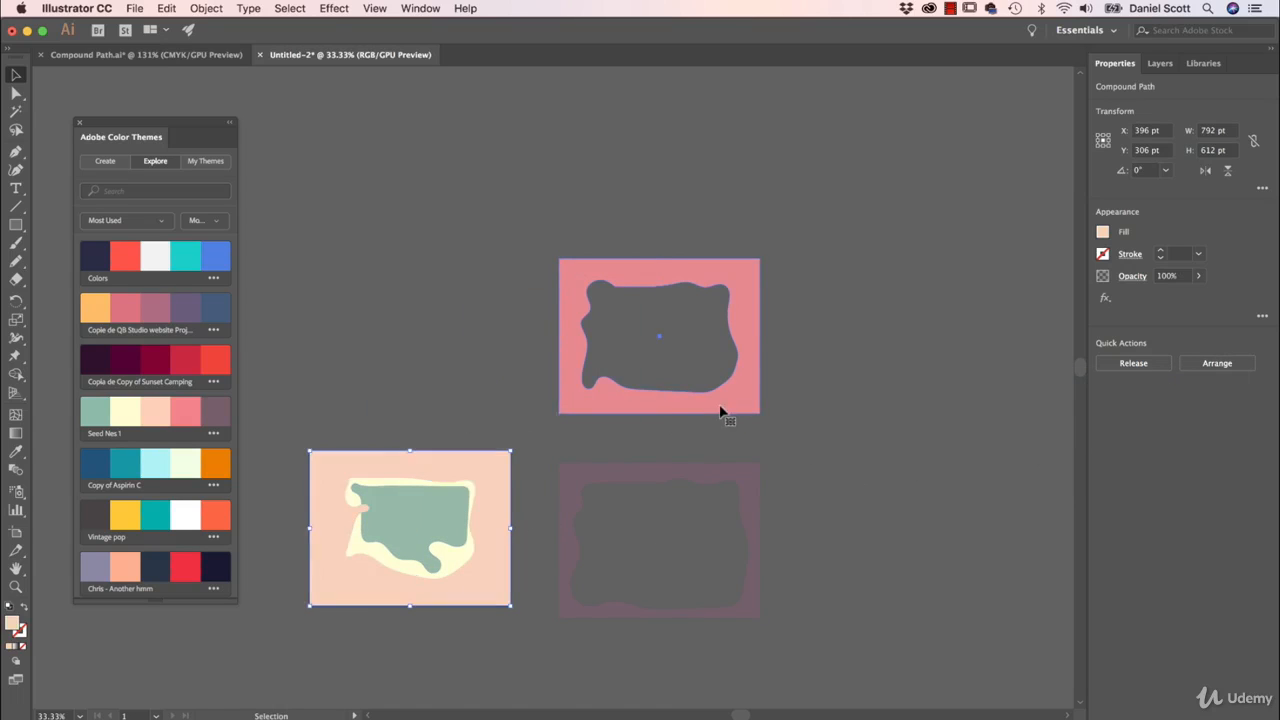
Place the pink cut-out exactly on the artboard stack and bring it to the front.
drag(722, 412, 506, 594)
click(1217, 363)
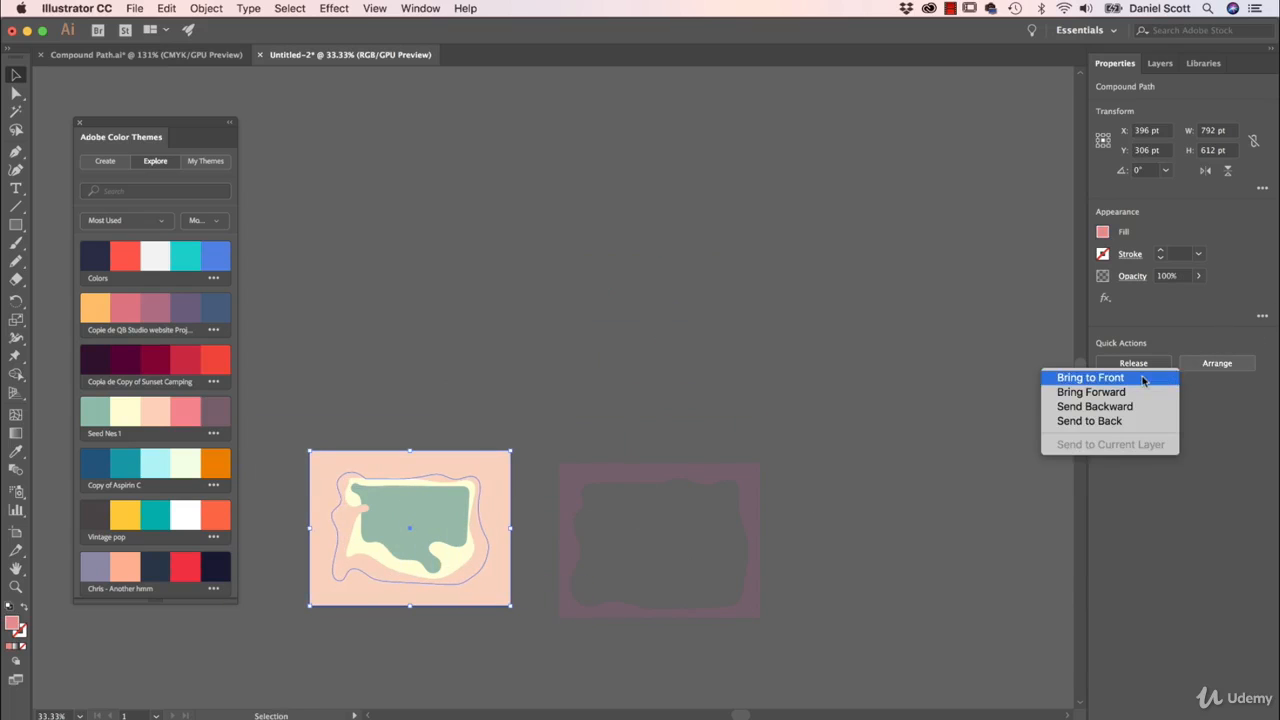
click(1143, 380)
Place the purple cut-out exactly on the artboard stack, bring it to the front and deselect it.
click(697, 517)
drag(723, 483, 478, 462)
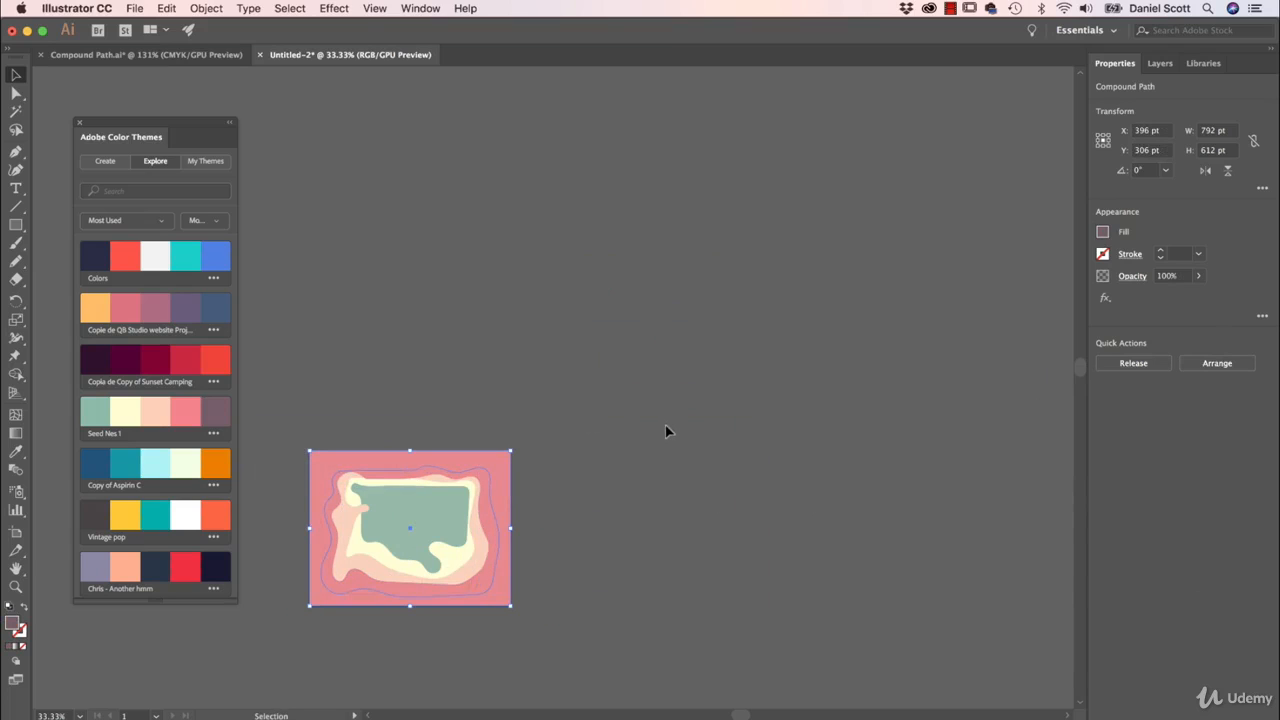
key(super)
key(shift+super+bracketright)
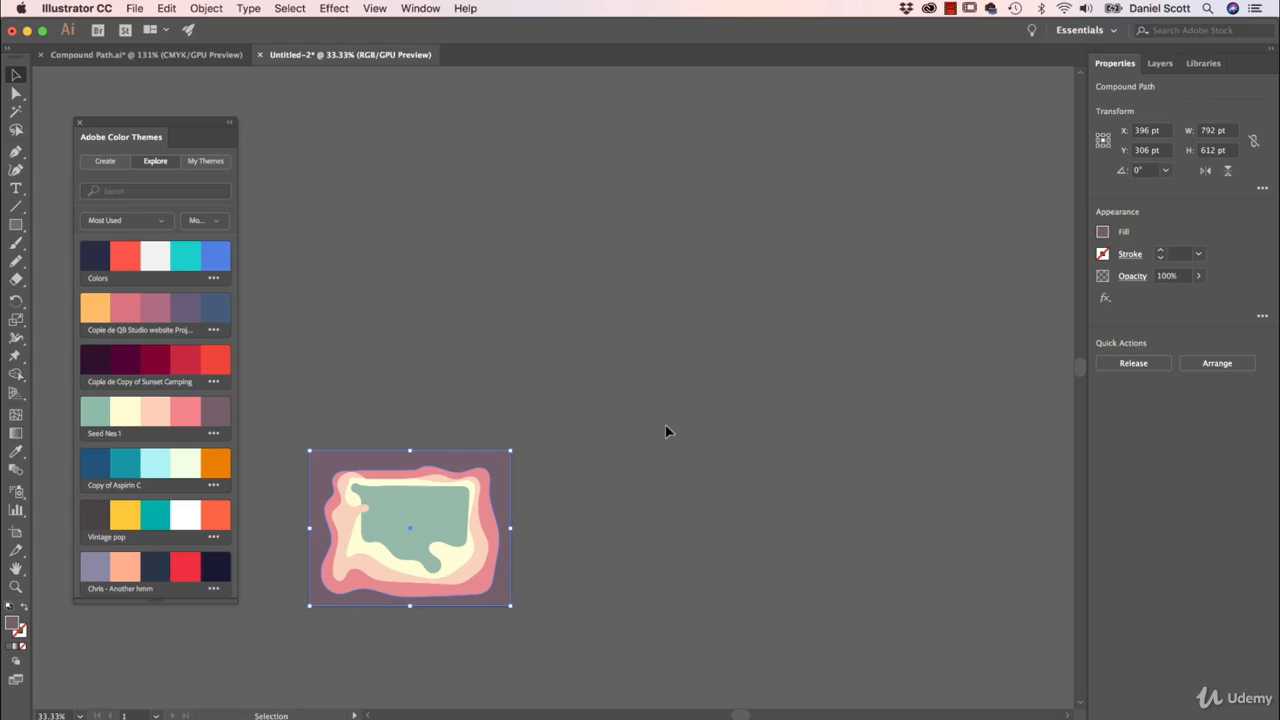
click(665, 425)
key(v)
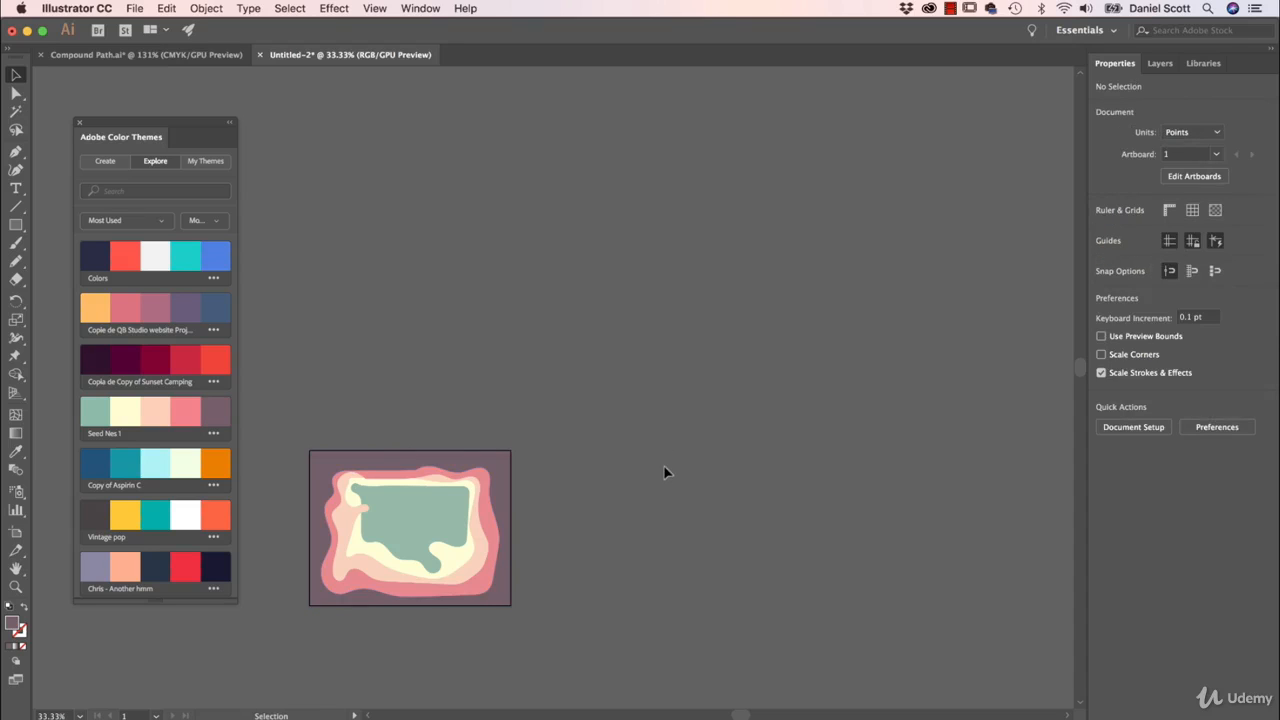
Select all the stacked artwork, close the Adobe Color Themes panel, and open the Stylize Drop Shadow effect with Preview enabled.
key(super+equal)
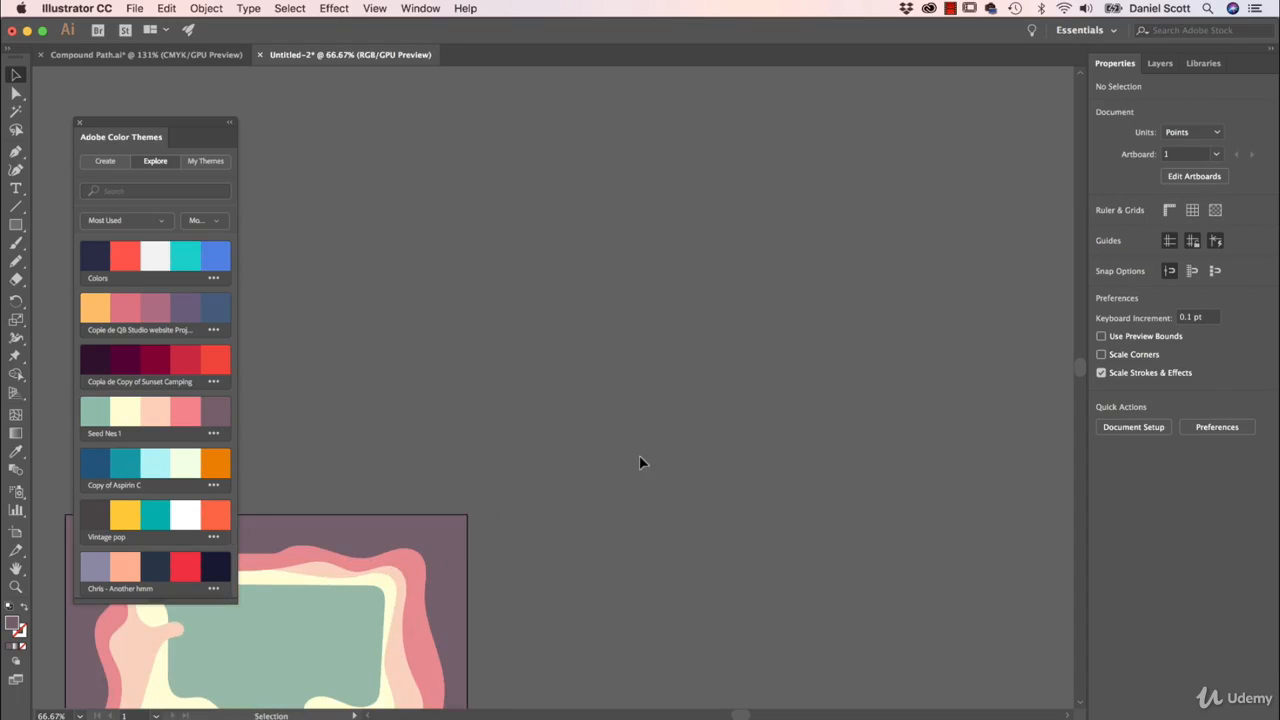
drag(614, 463, 800, 377)
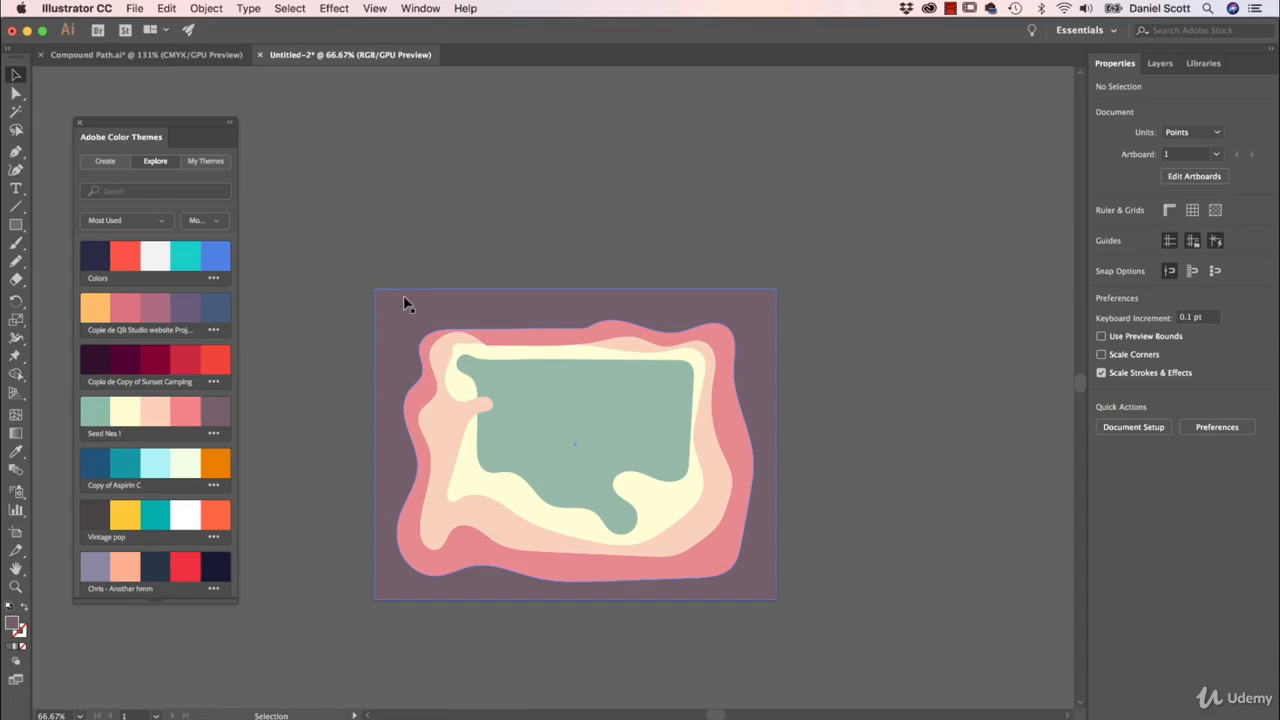
key(super+a)
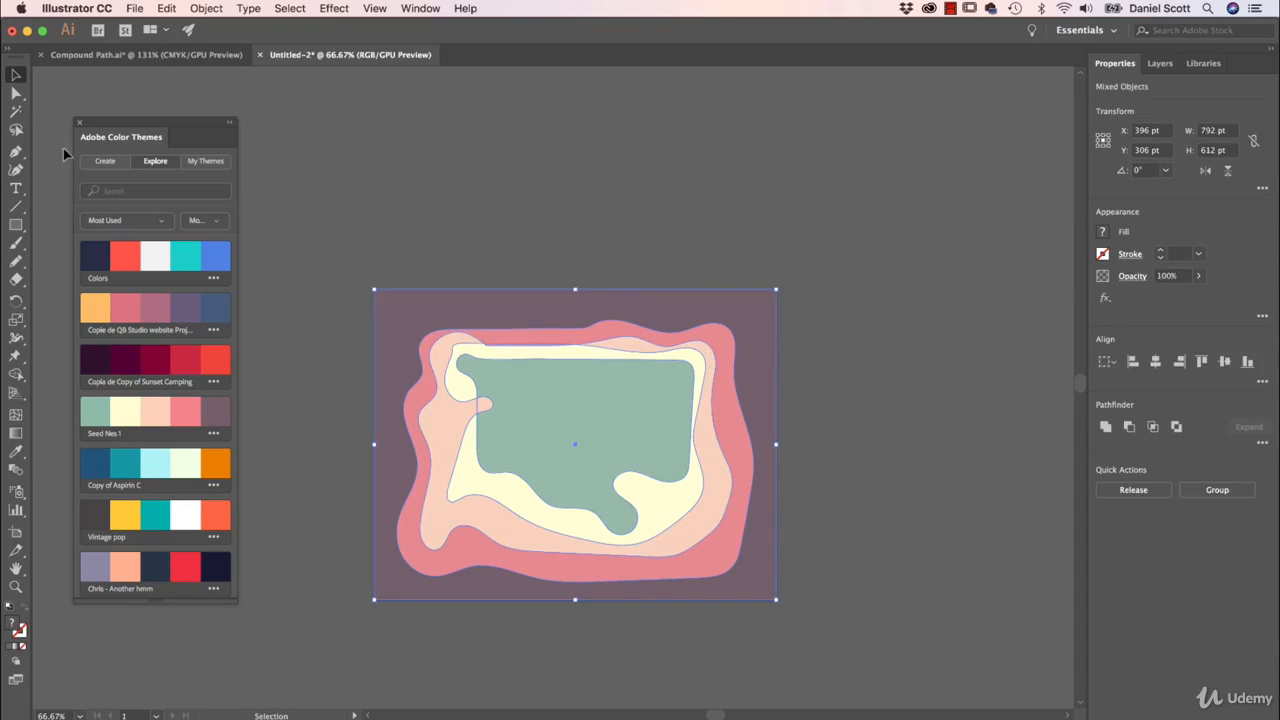
click(80, 123)
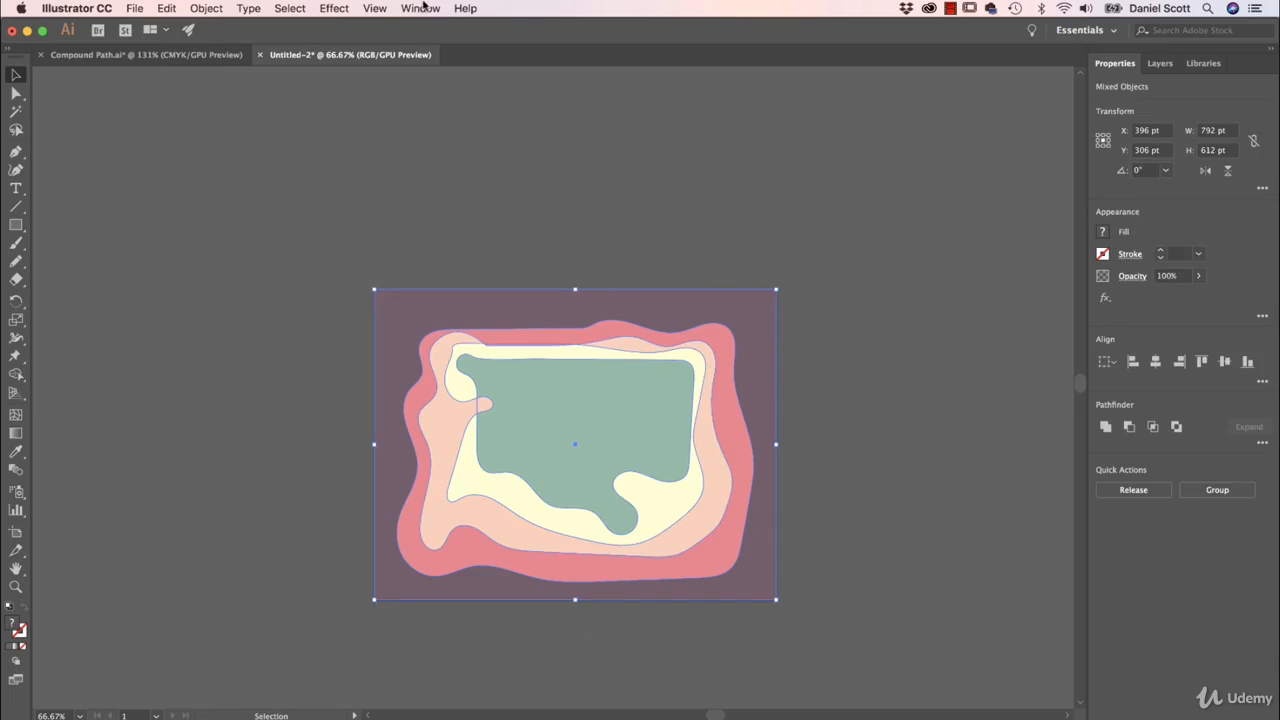
click(335, 8)
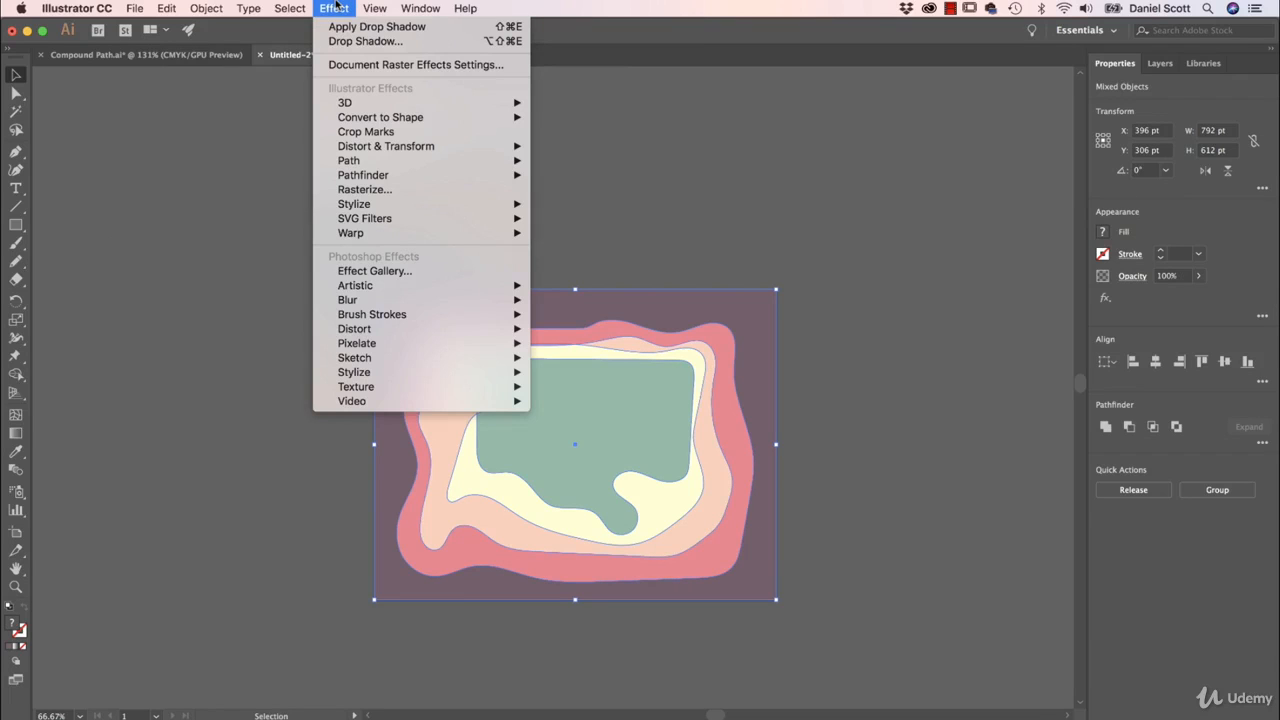
mouse_move(398, 204)
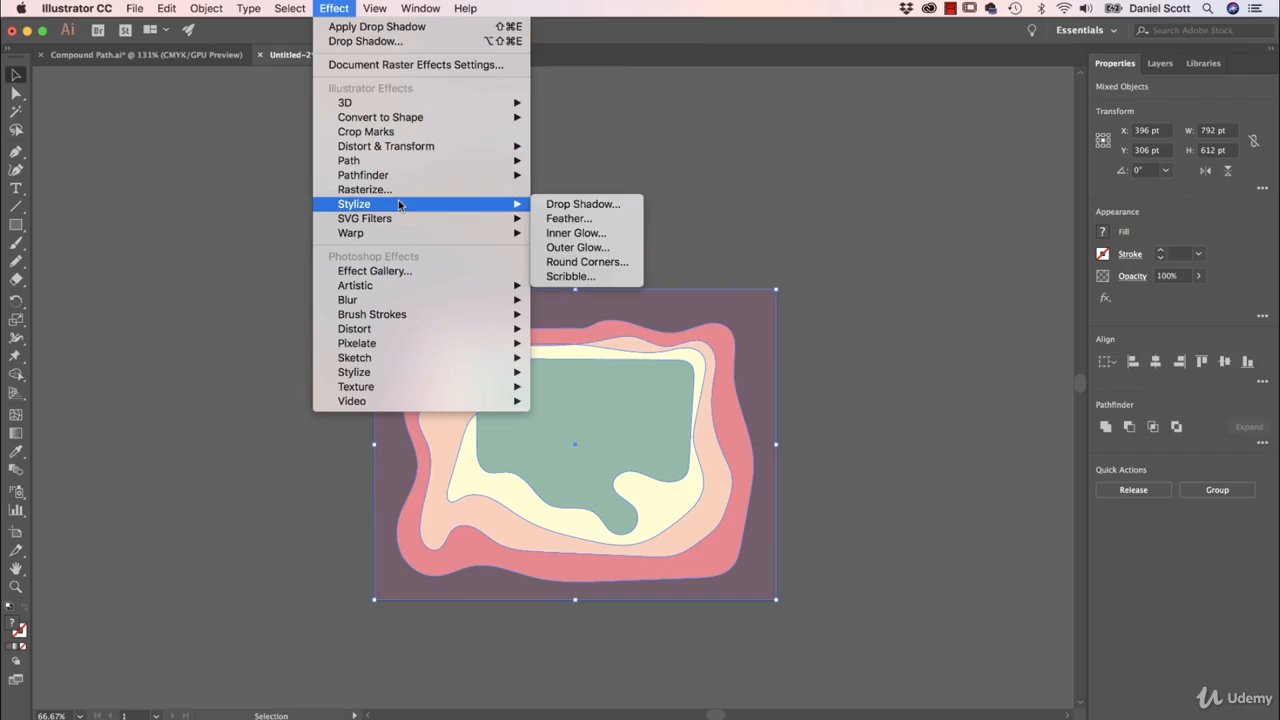
click(605, 204)
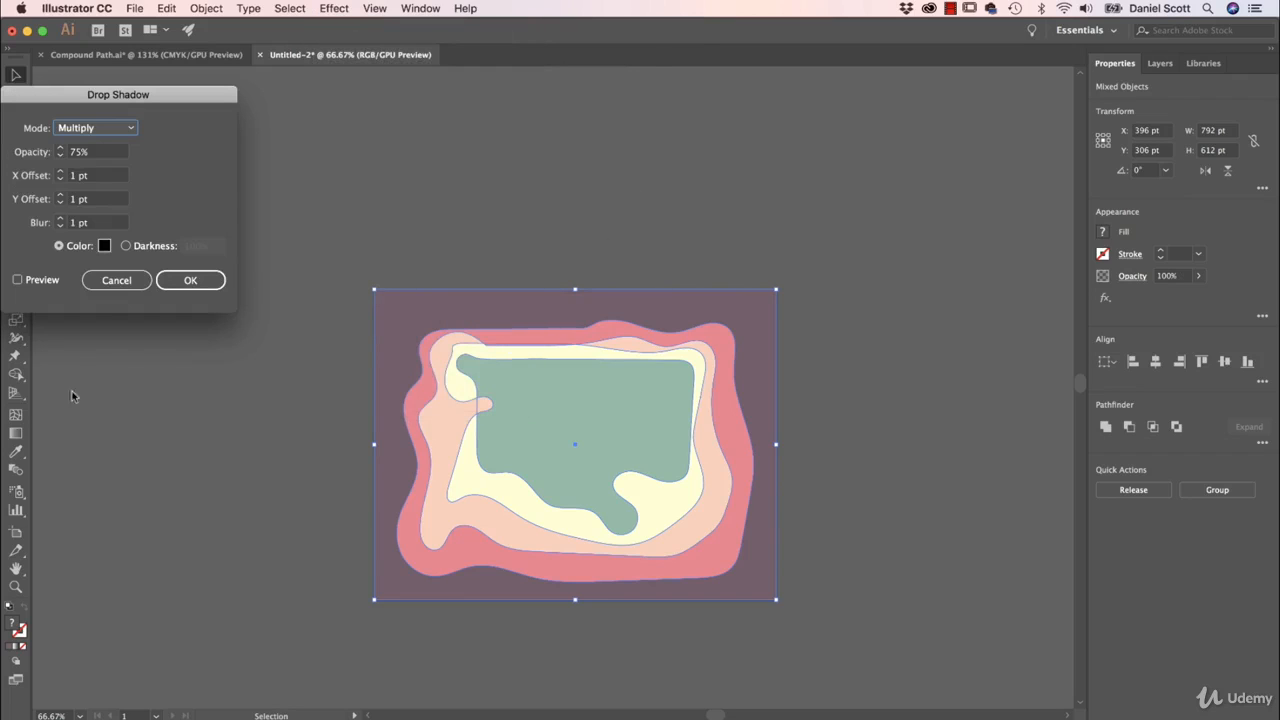
click(17, 280)
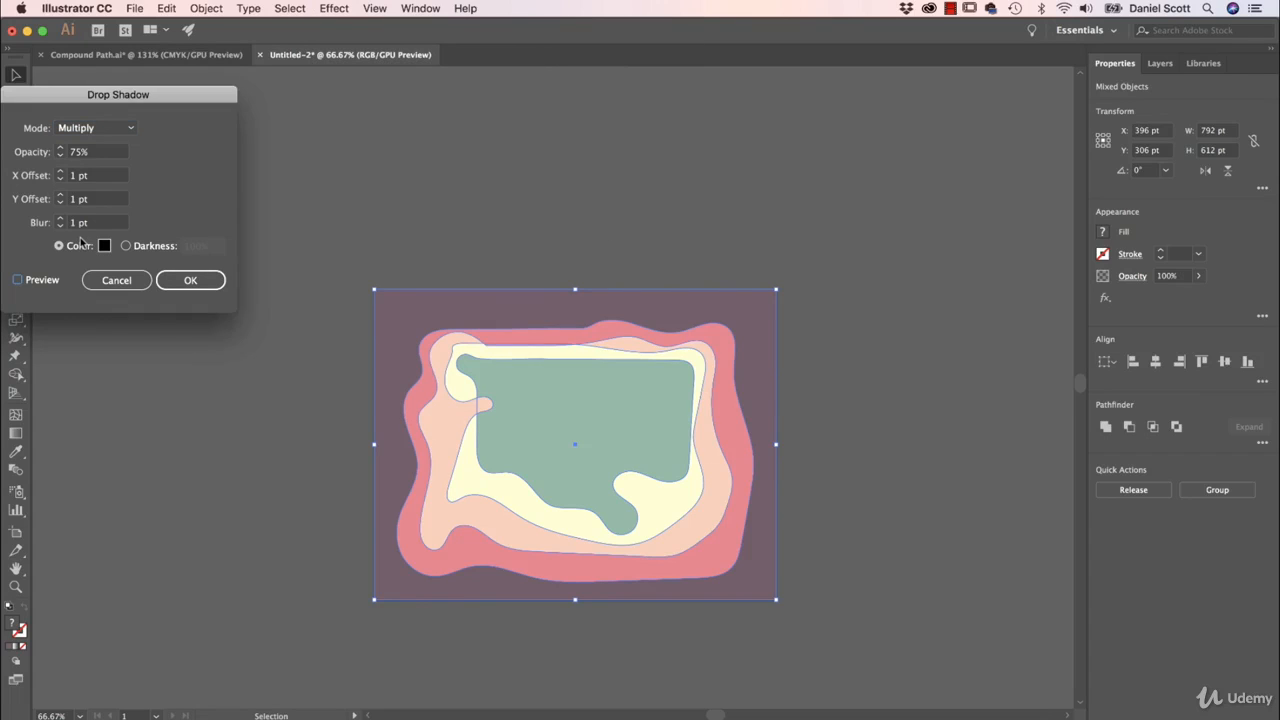
key(space)
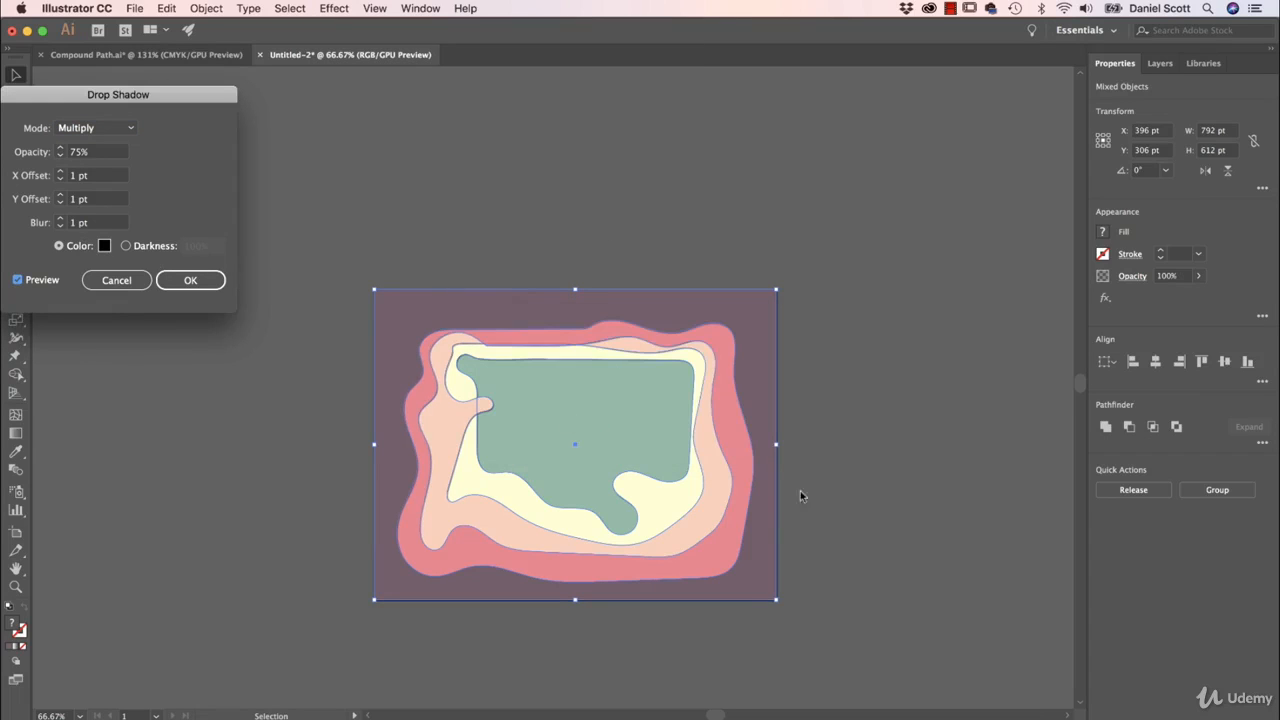
Apply the drop shadow with X and Y offsets of 7 pt and a blur of 20 pt, and deselect the artwork.
click(101, 179)
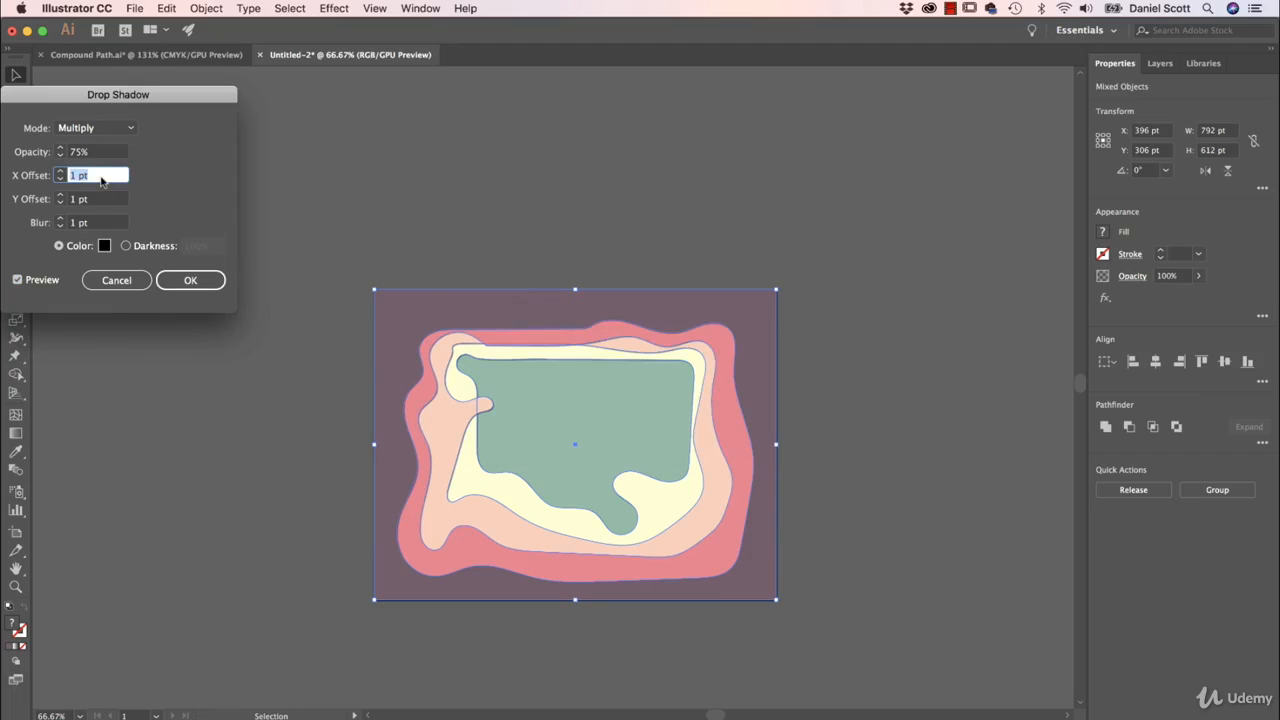
text(7)
key(Tab)
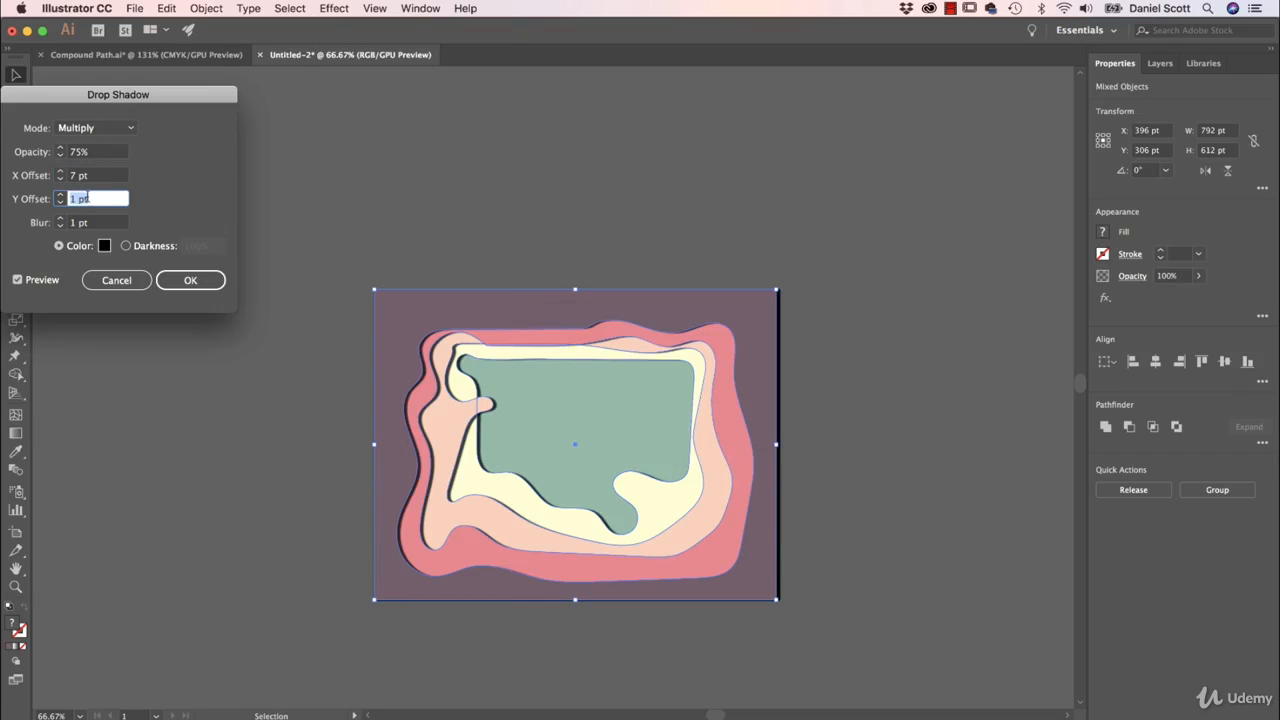
key(Tab)
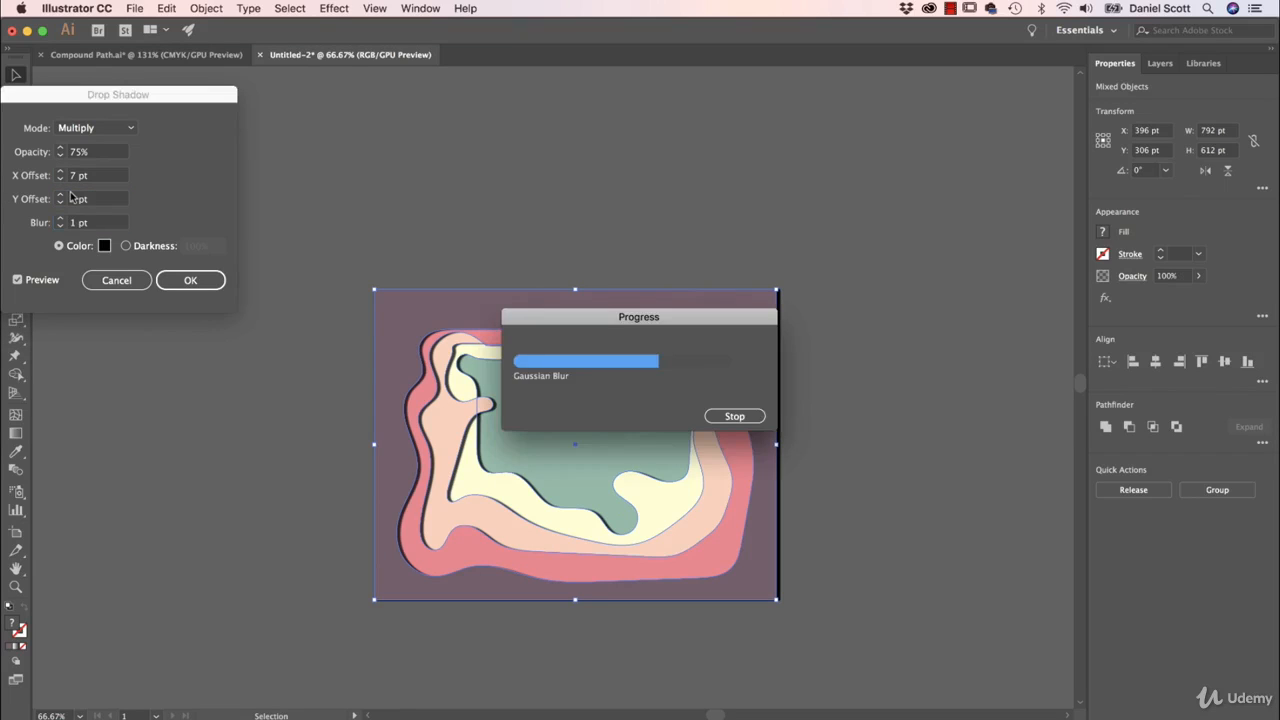
text(0)
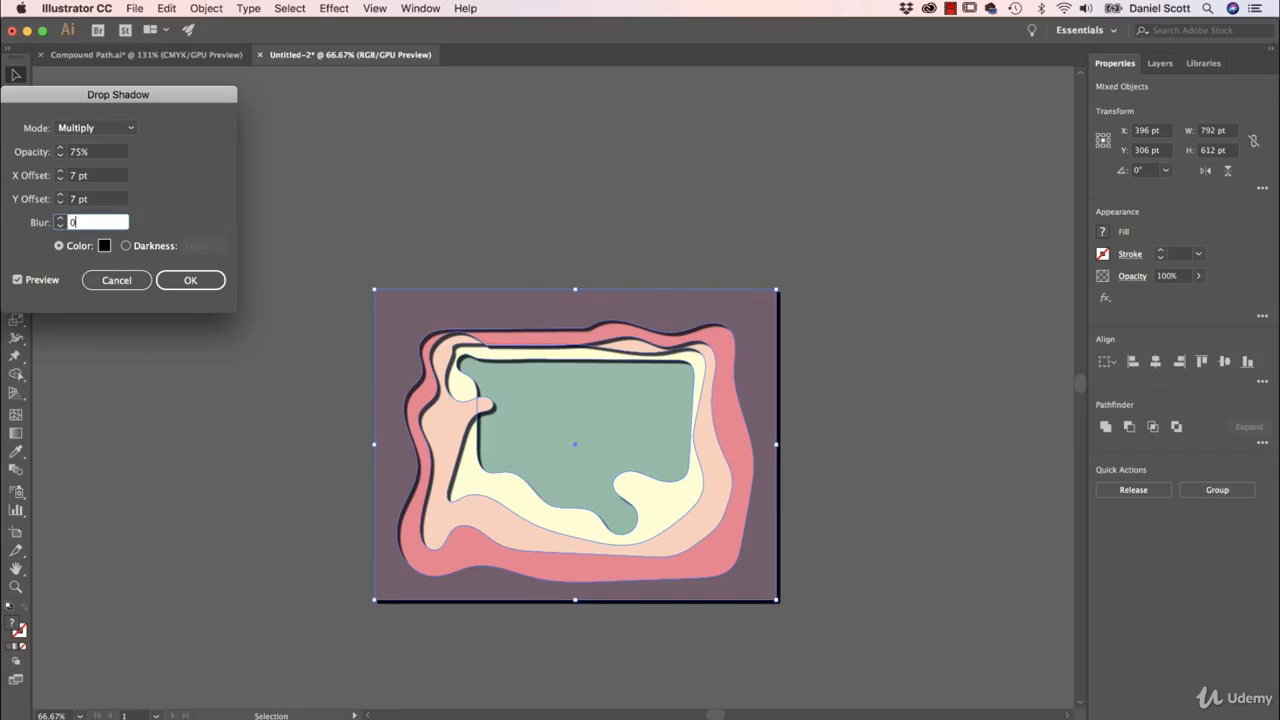
key(BackSpace)
text(20)
key(Tab)
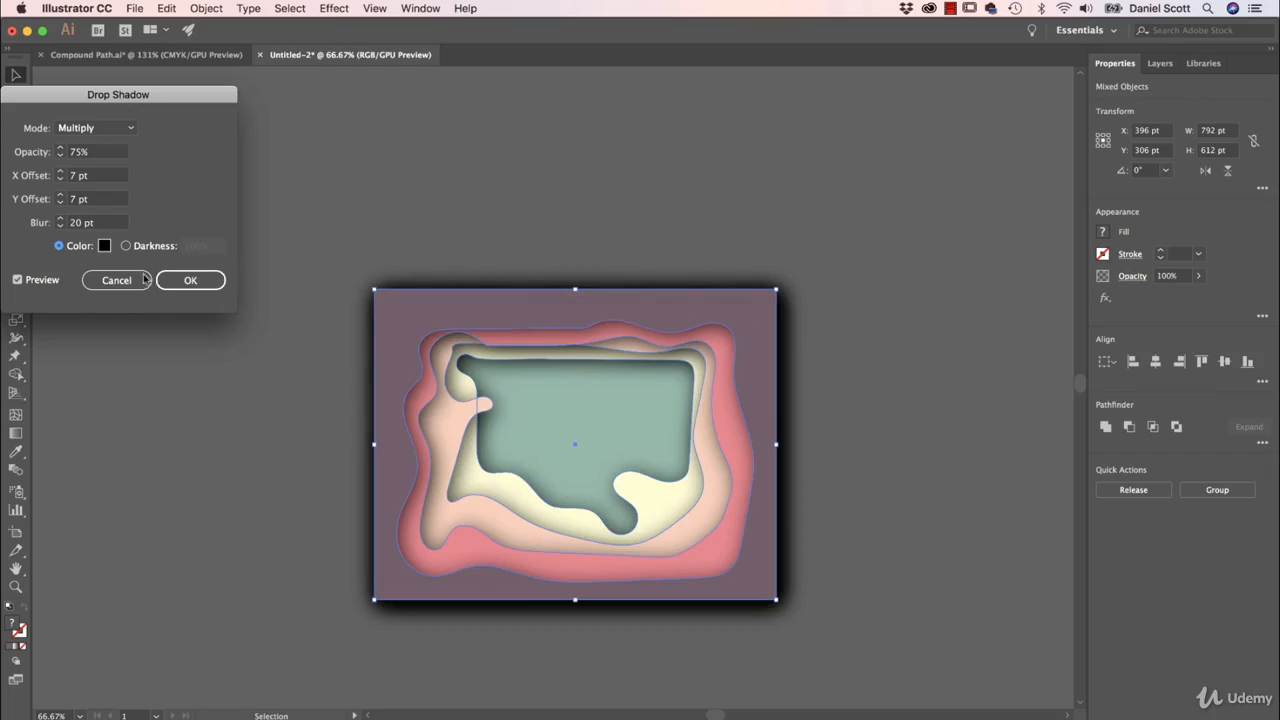
click(186, 283)
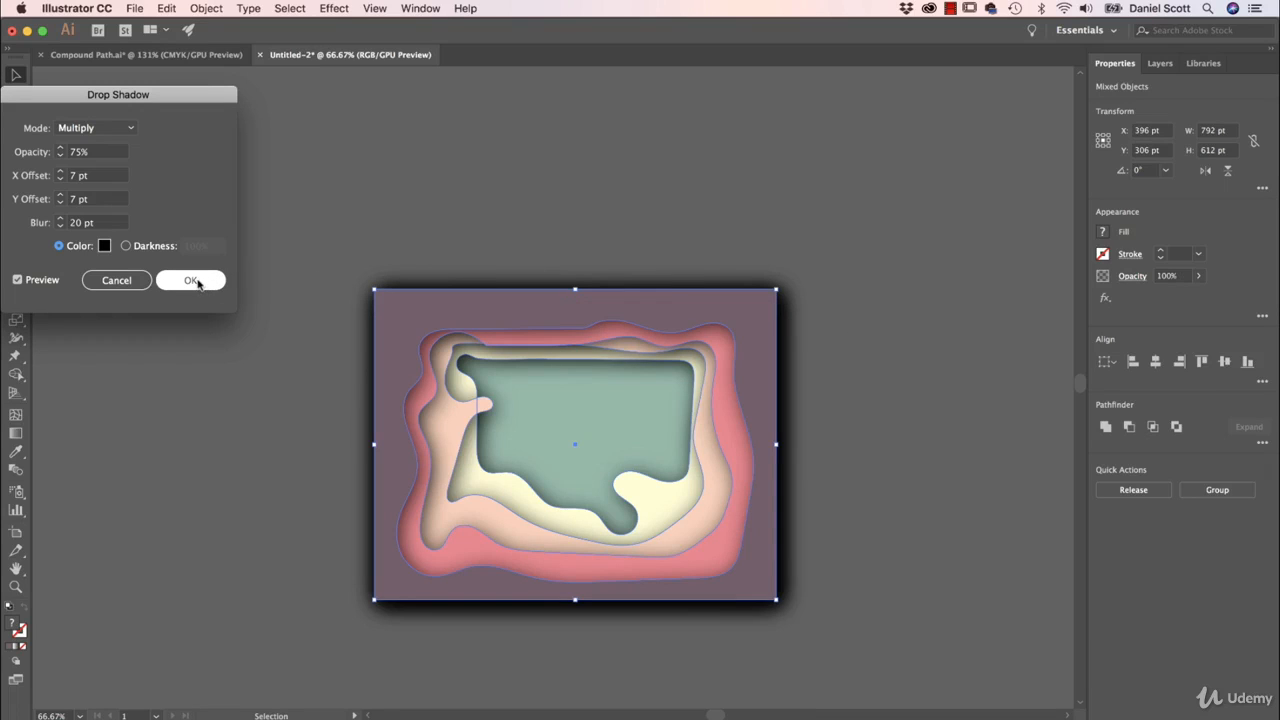
click(198, 282)
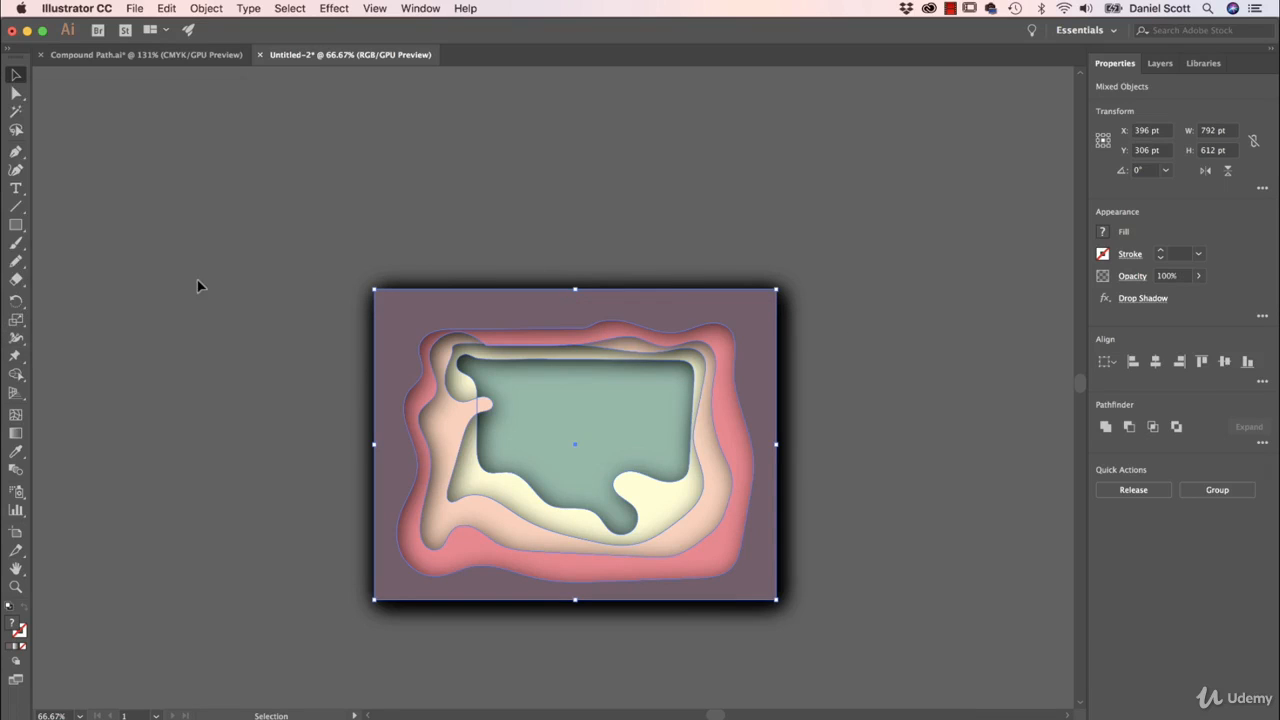
click(204, 330)
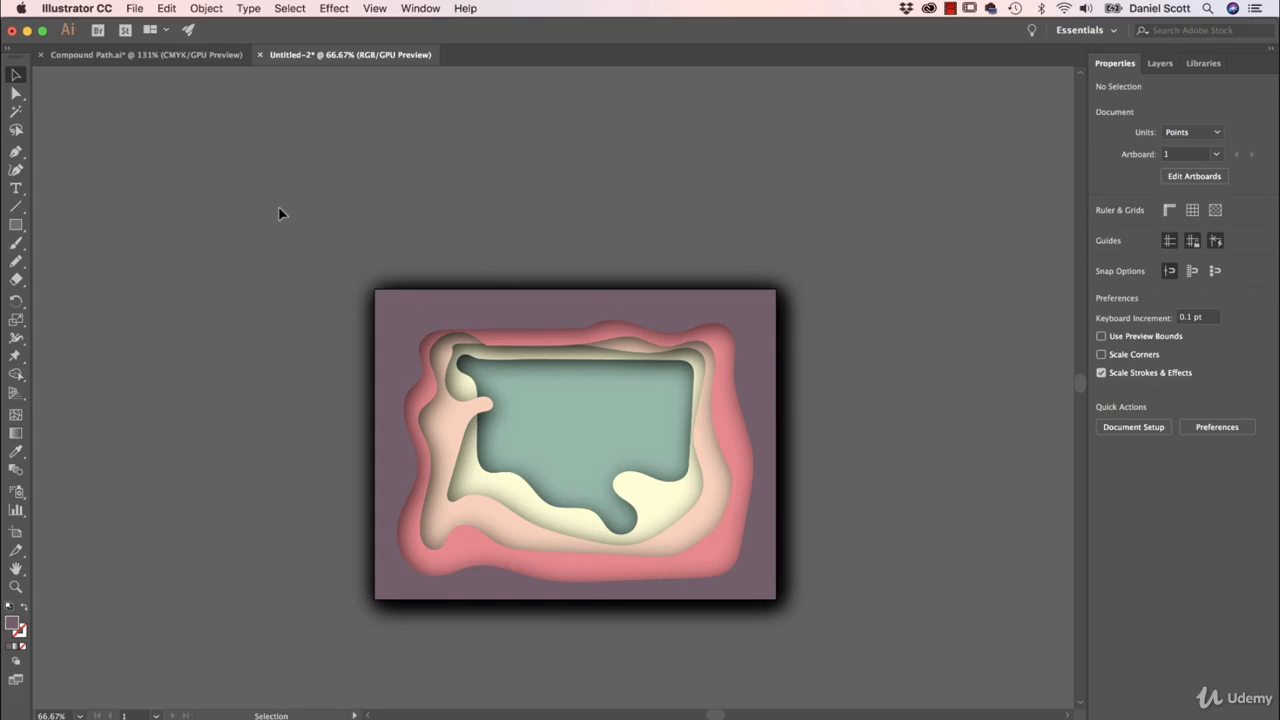
Set the document raster effects resolution to Screen (72 ppi).
click(336, 8)
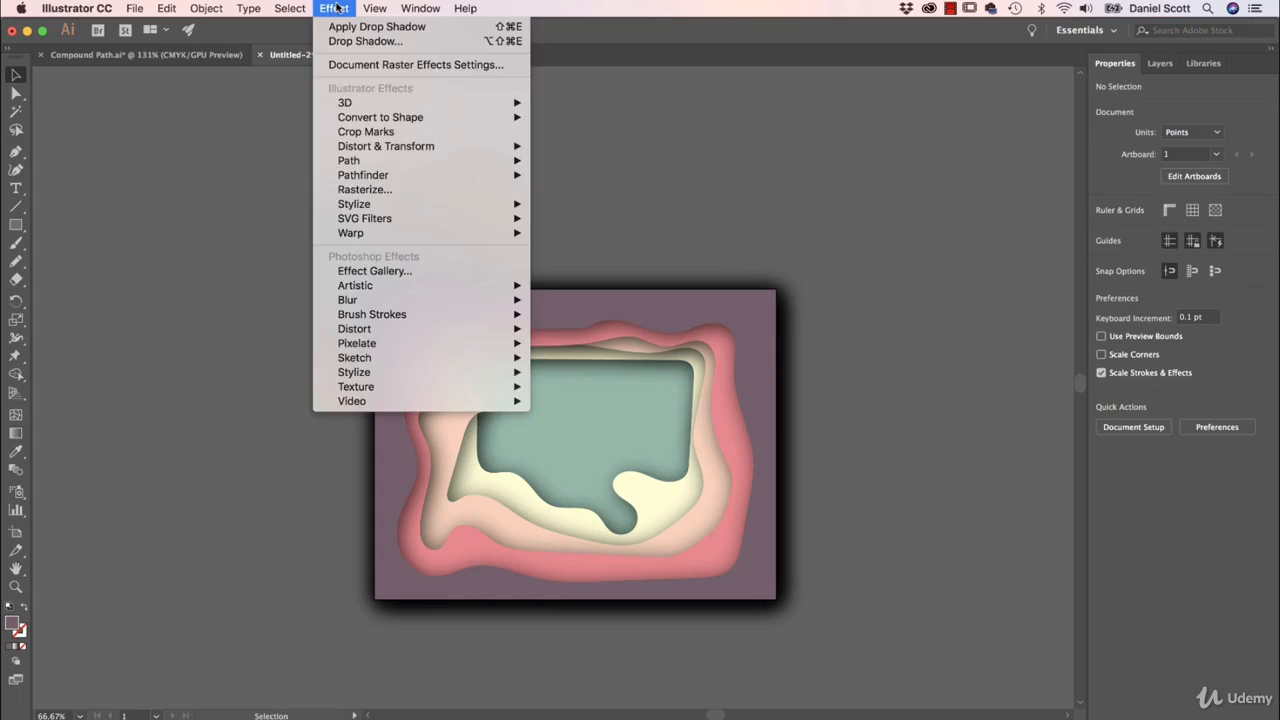
click(402, 65)
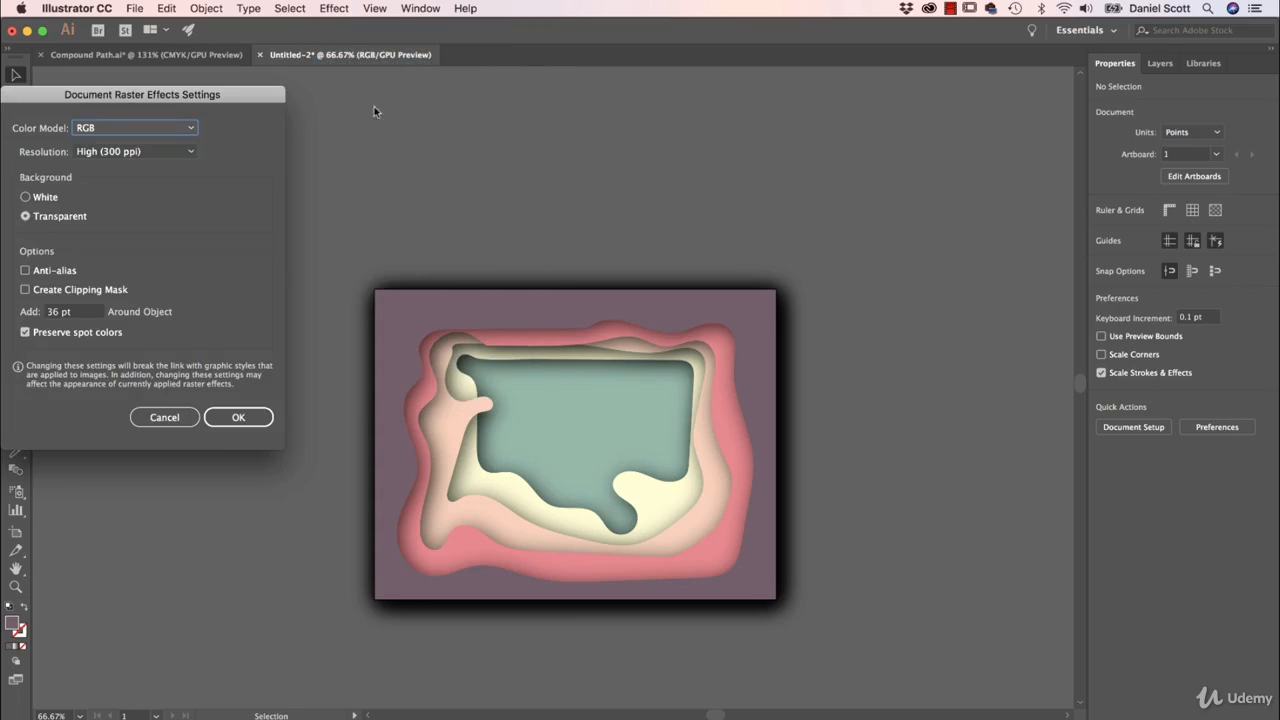
click(120, 153)
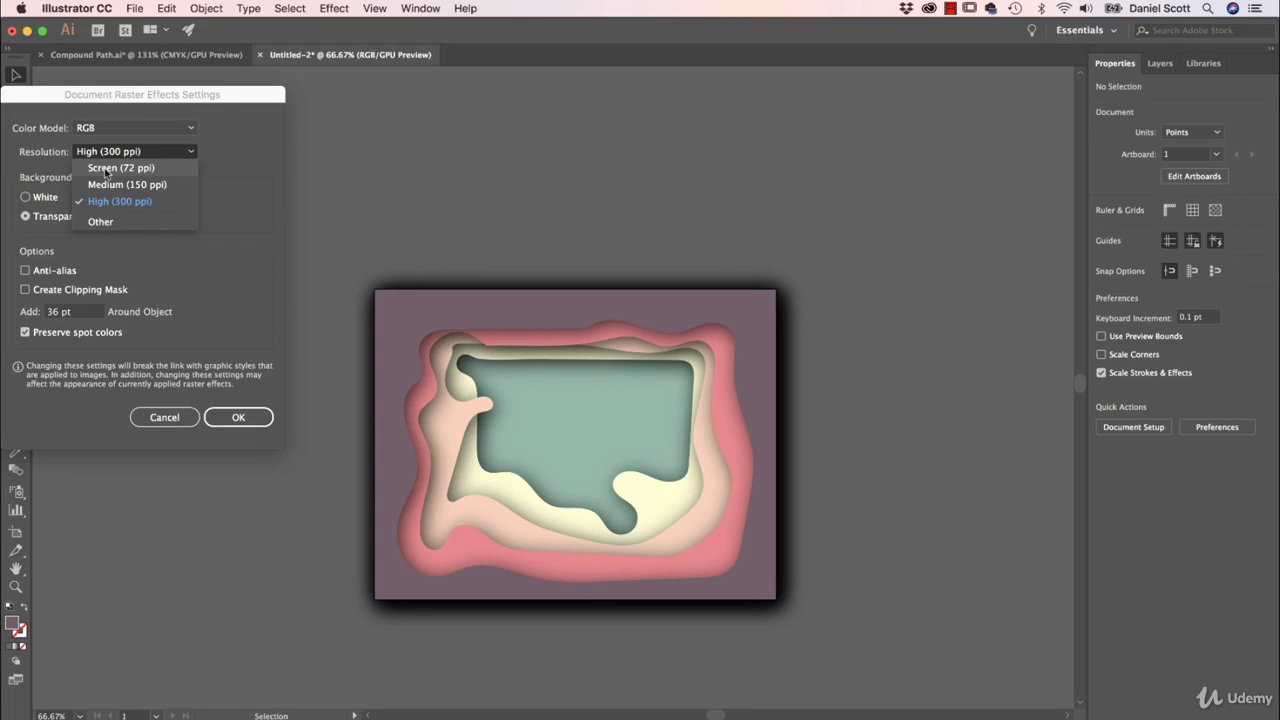
click(107, 170)
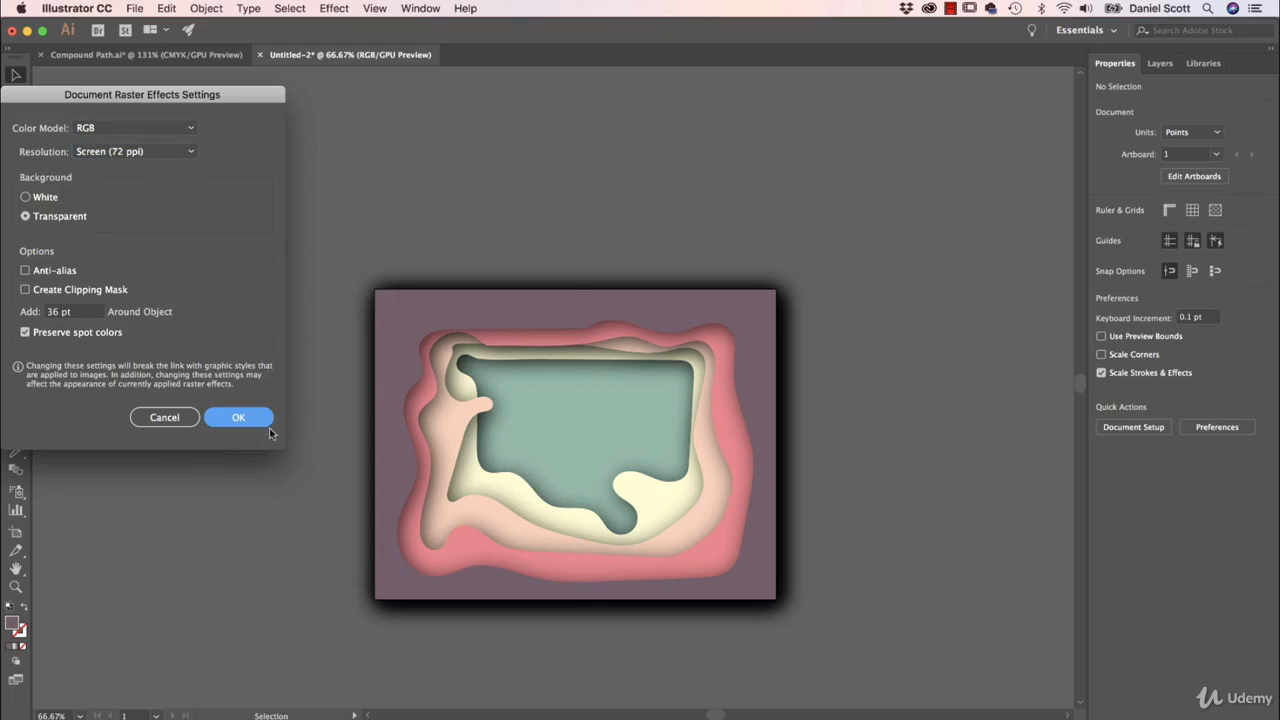
click(266, 425)
Try enlarging the purple cut-out from its upper-left corner and undo the resize.
click(420, 318)
key(a)
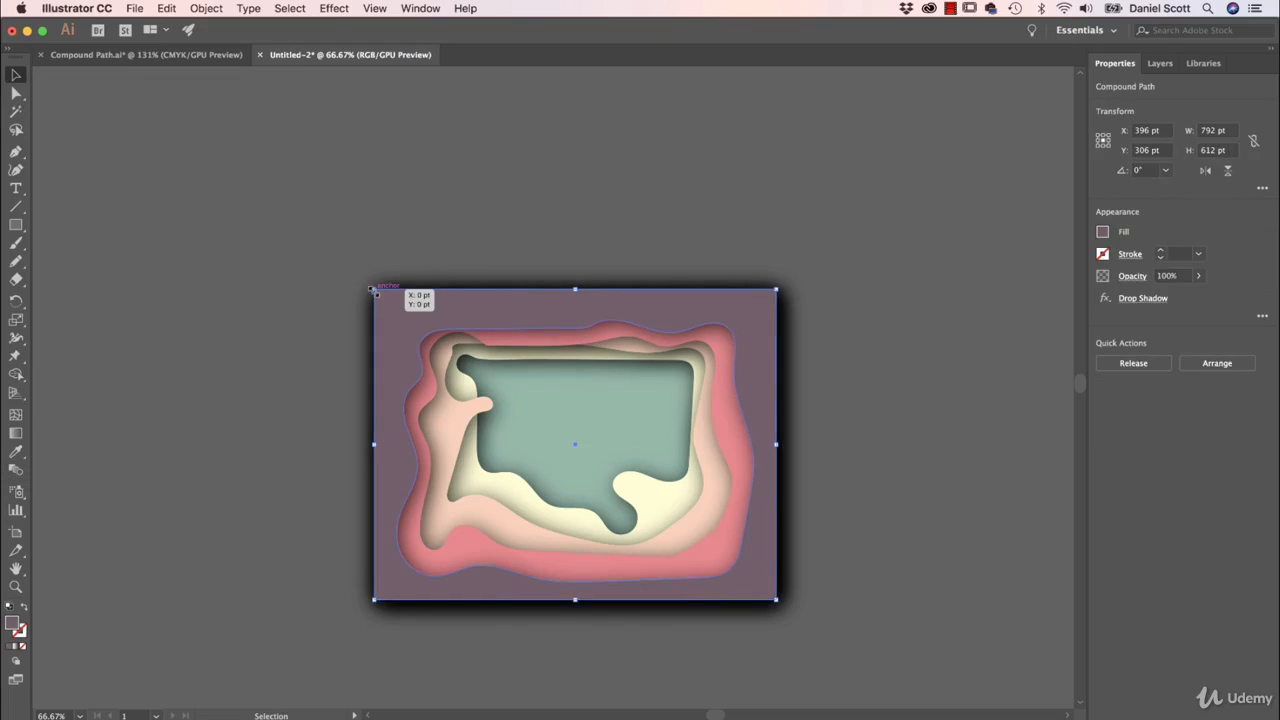
drag(376, 290, 205, 187)
key(ctrl+z)
key(v)
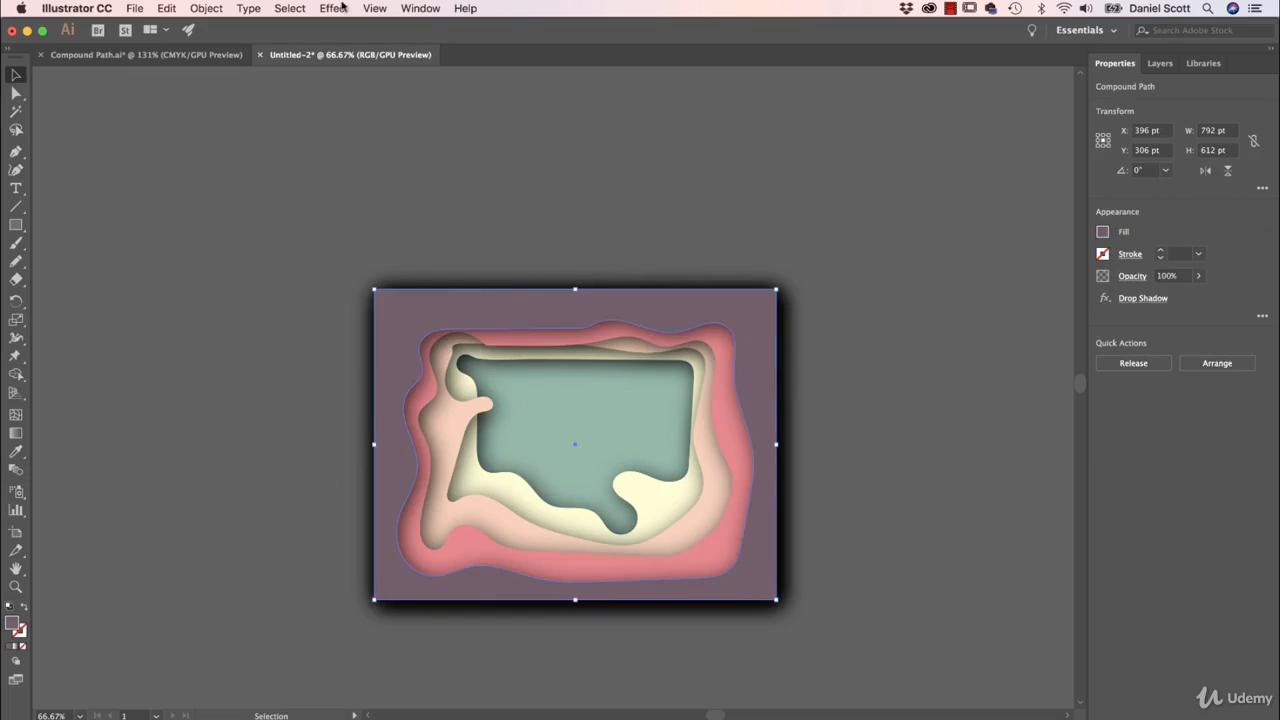
Set the document raster effects resolution back to High (300 ppi).
click(334, 8)
click(415, 64)
click(135, 151)
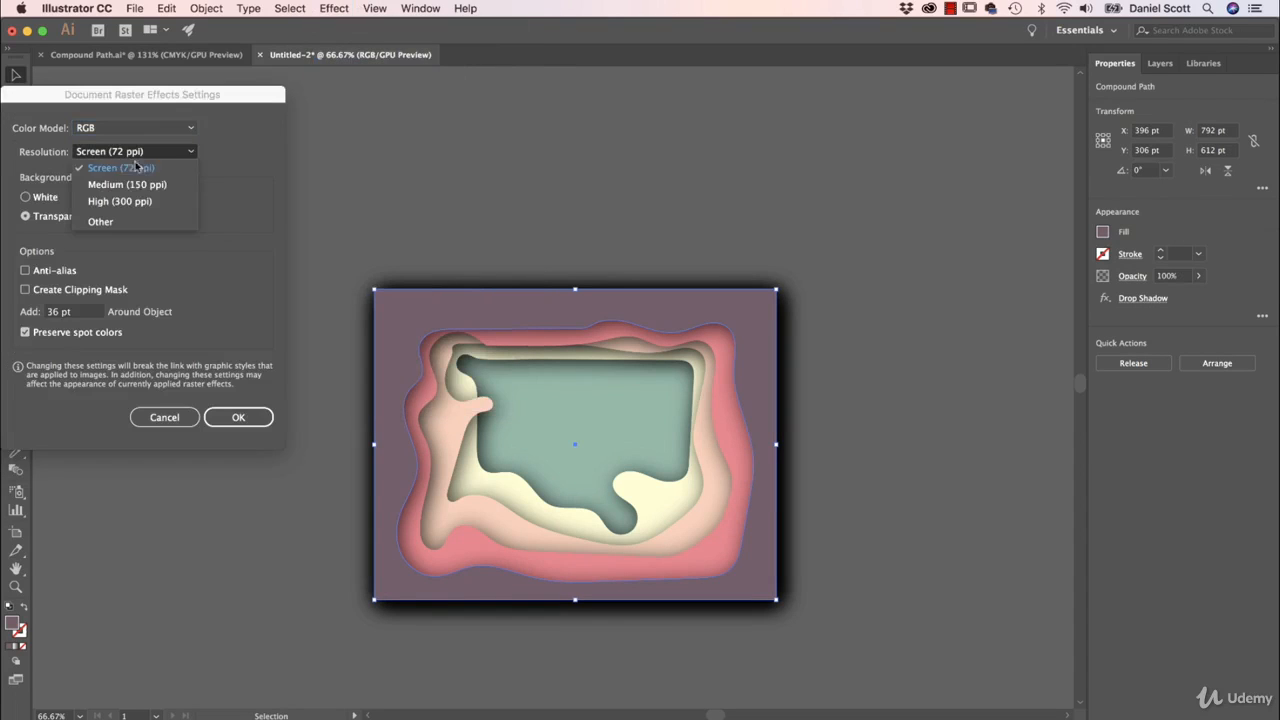
click(140, 200)
click(236, 419)
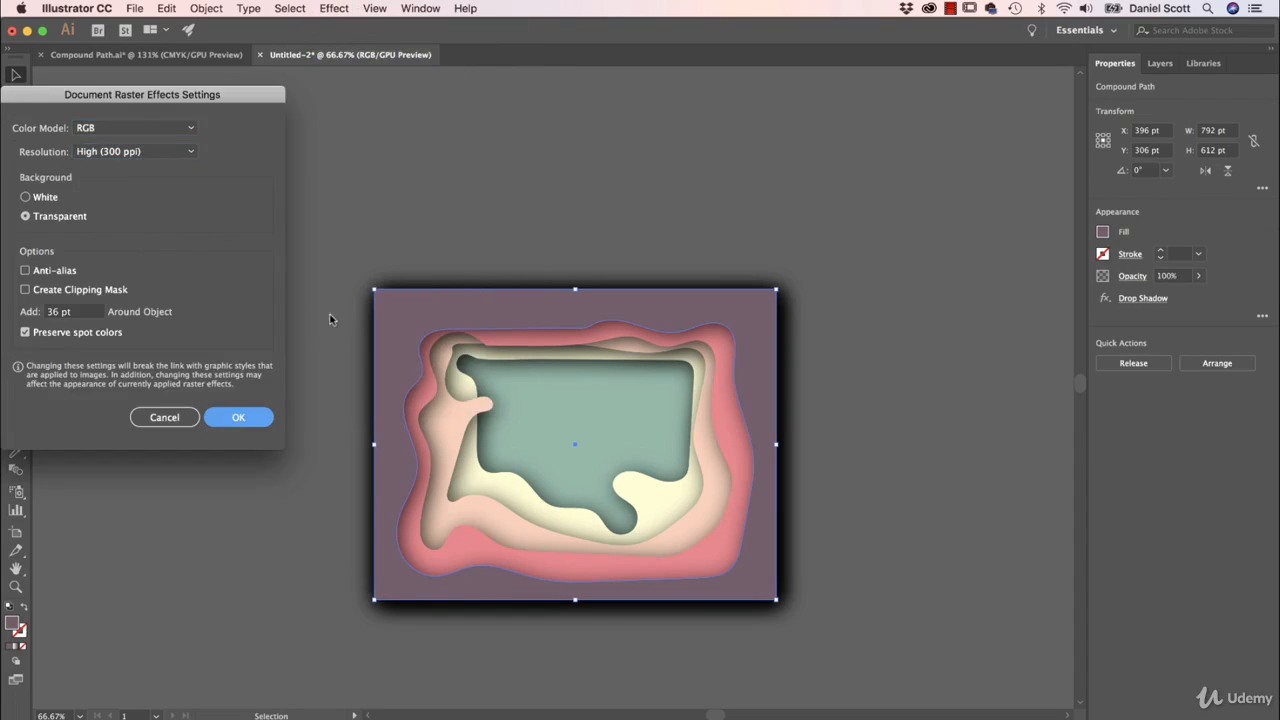
click(262, 423)
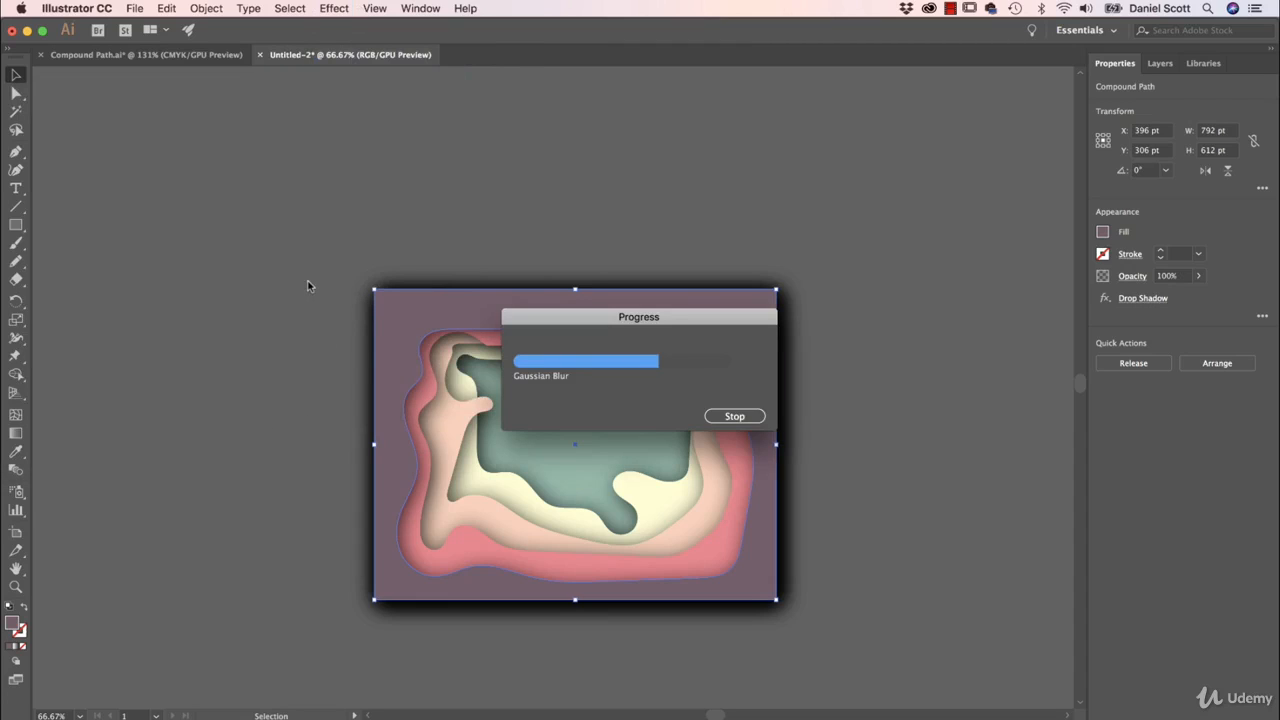
Try enlarging the purple cut-out from its upper-left corner to about 1120 × 817 pt, undo the resize and deselect it.
key(super+a)
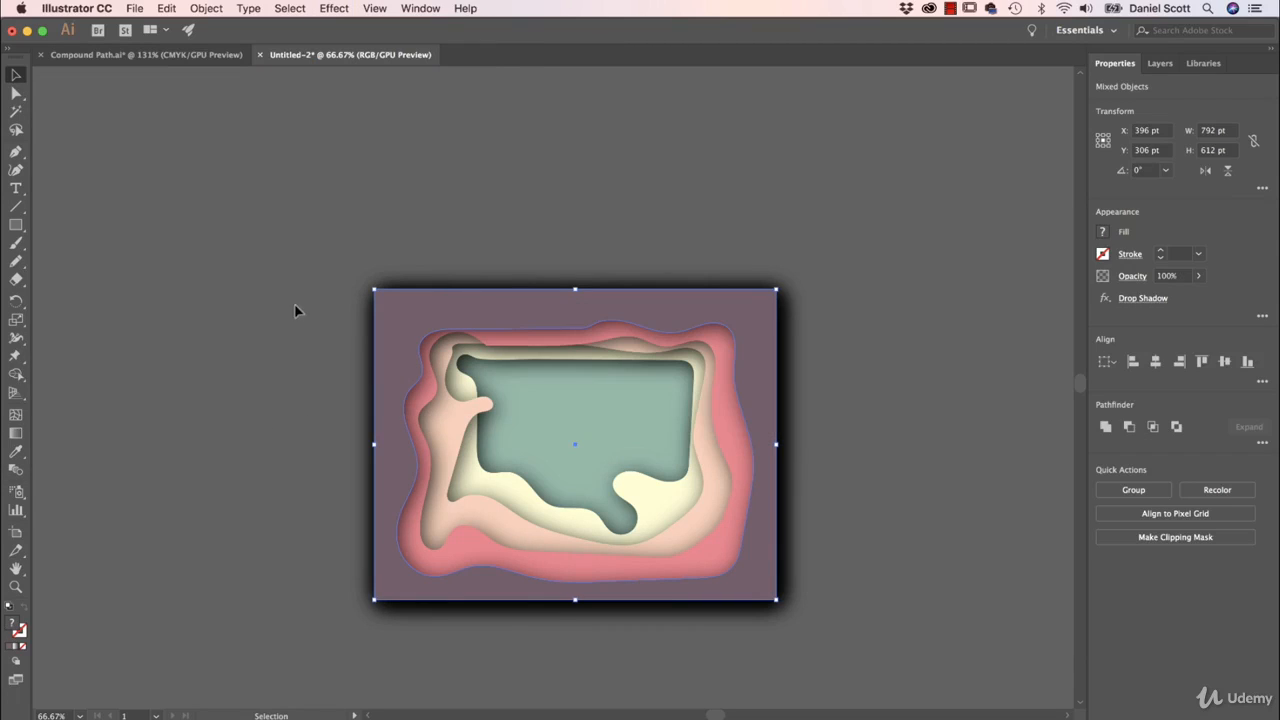
click(294, 306)
click(378, 292)
drag(378, 292, 209, 188)
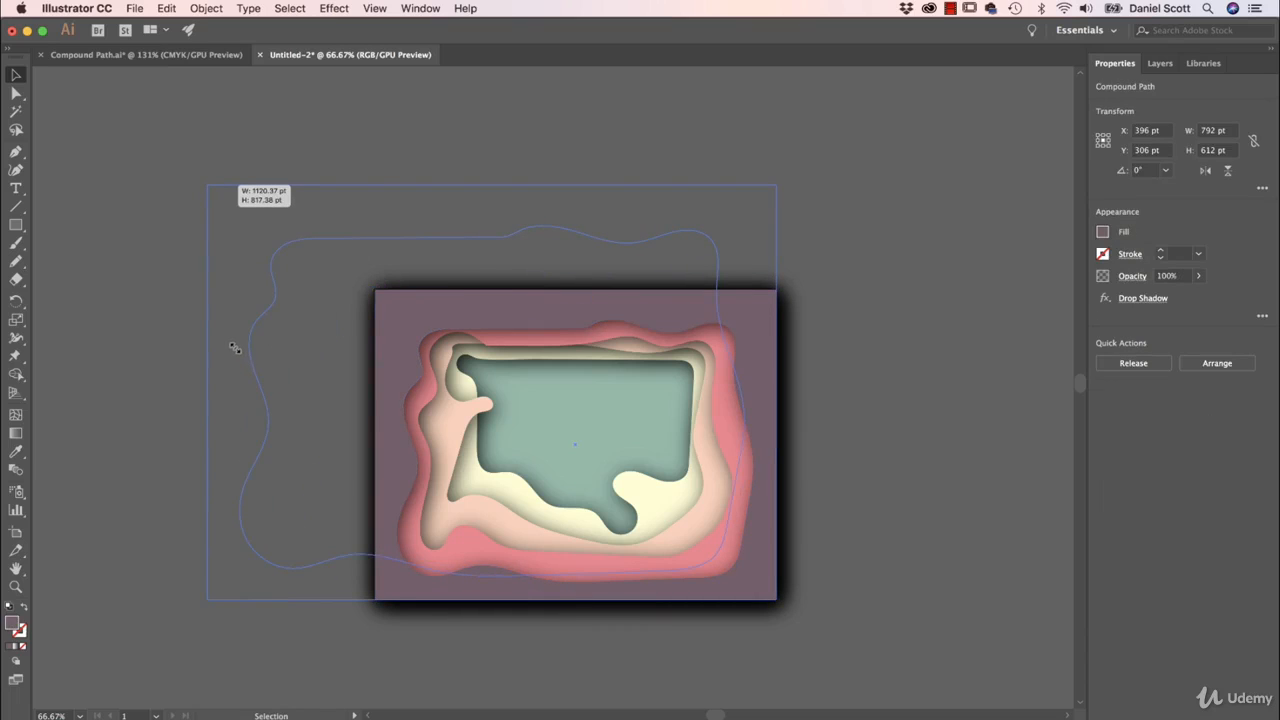
drag(233, 346, 234, 348)
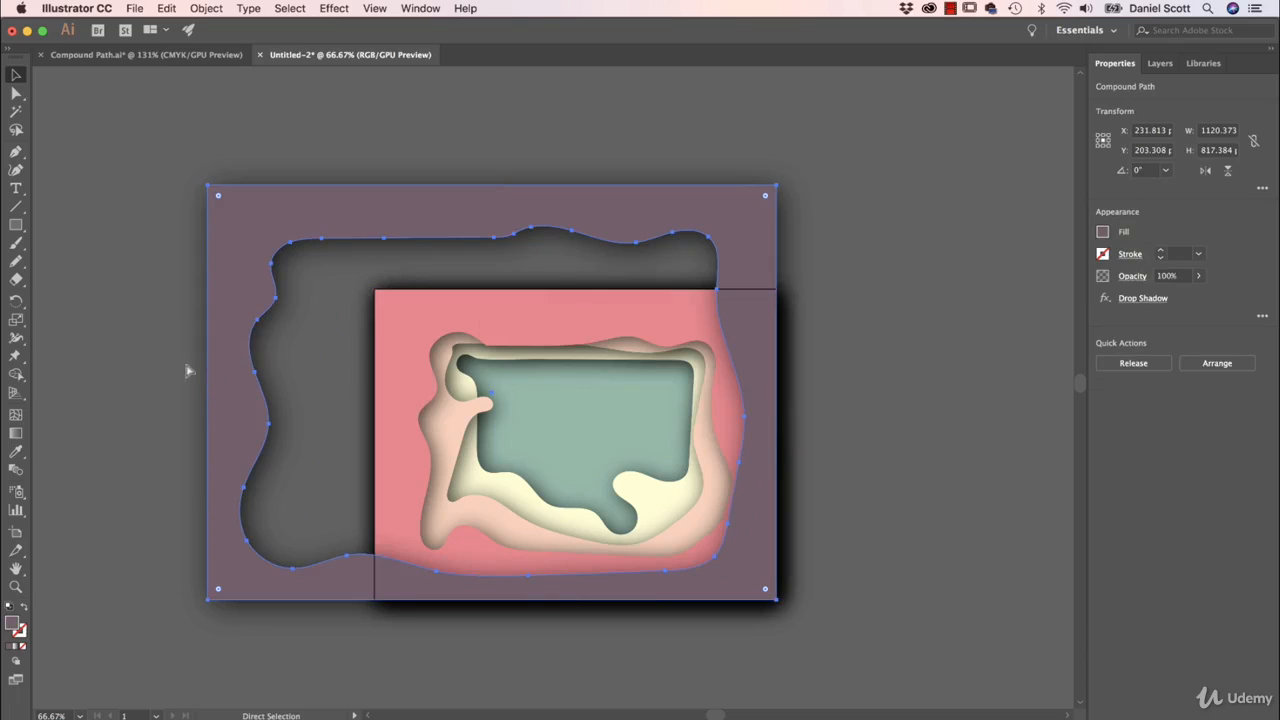
key(super+z)
click(216, 356)
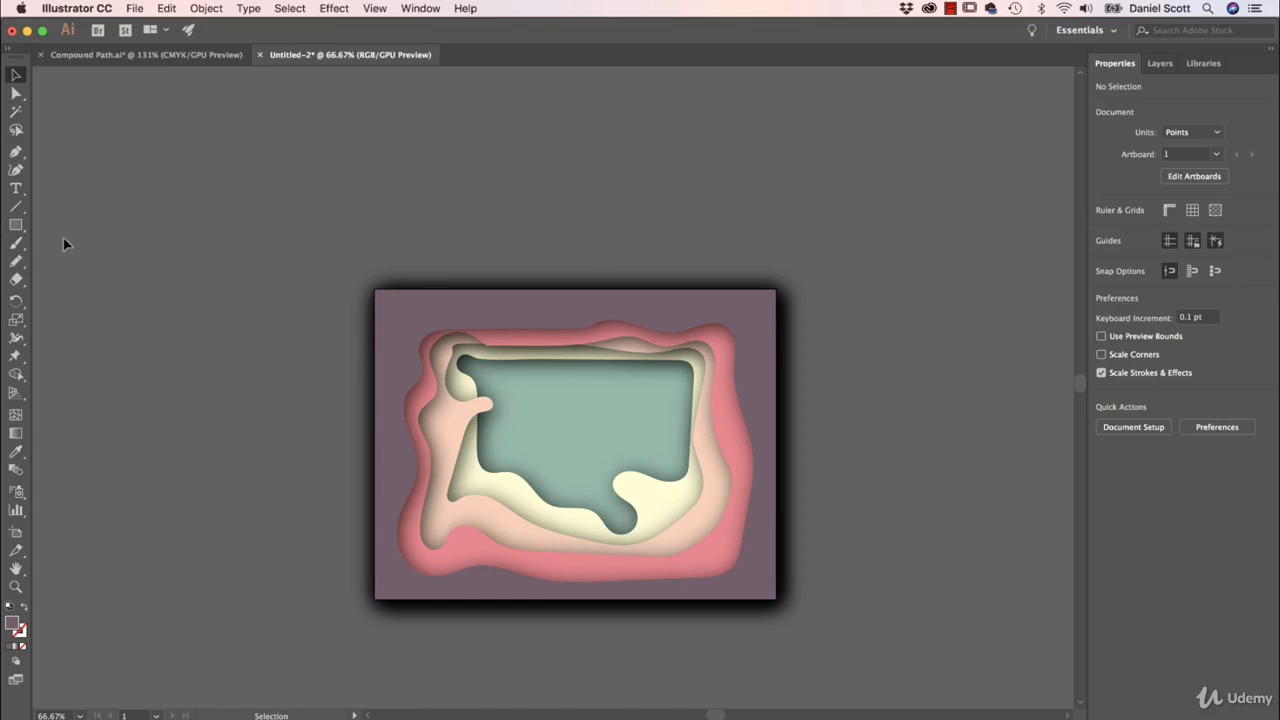
Draw a rectangle about 412 × 340 pt over the lower-left part of the paper cut-out artwork.
click(15, 225)
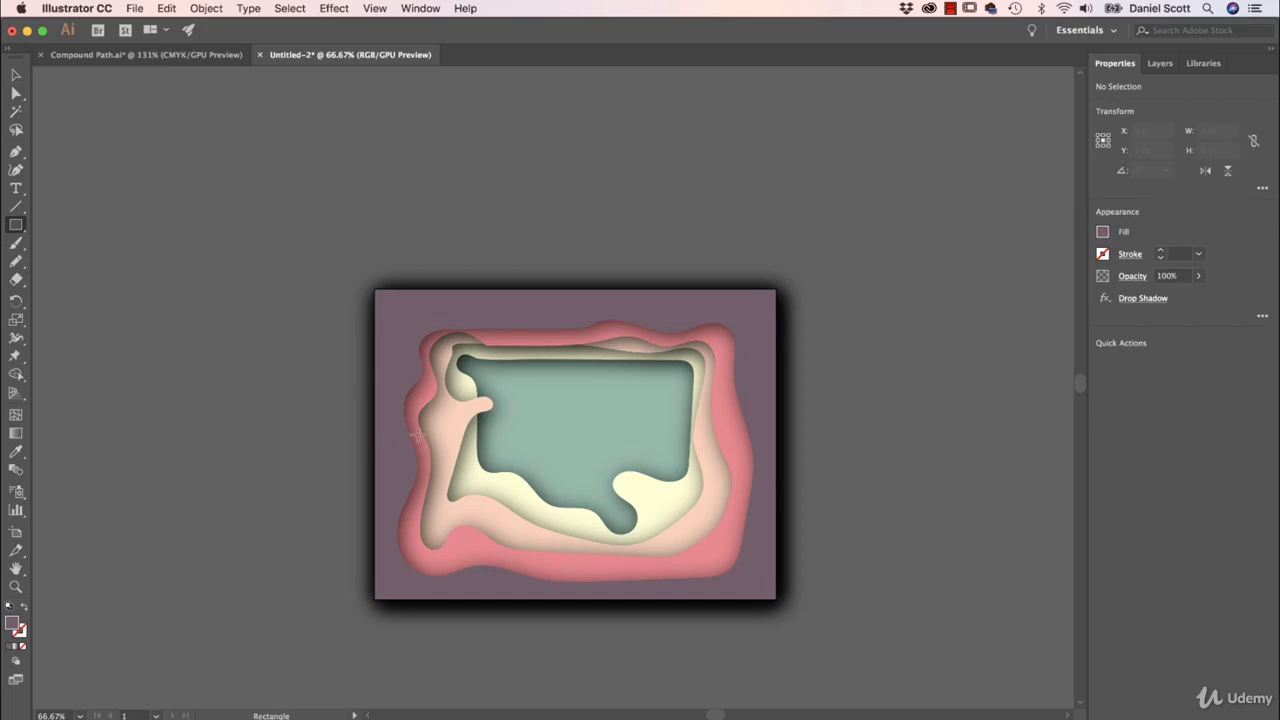
drag(387, 390, 597, 561)
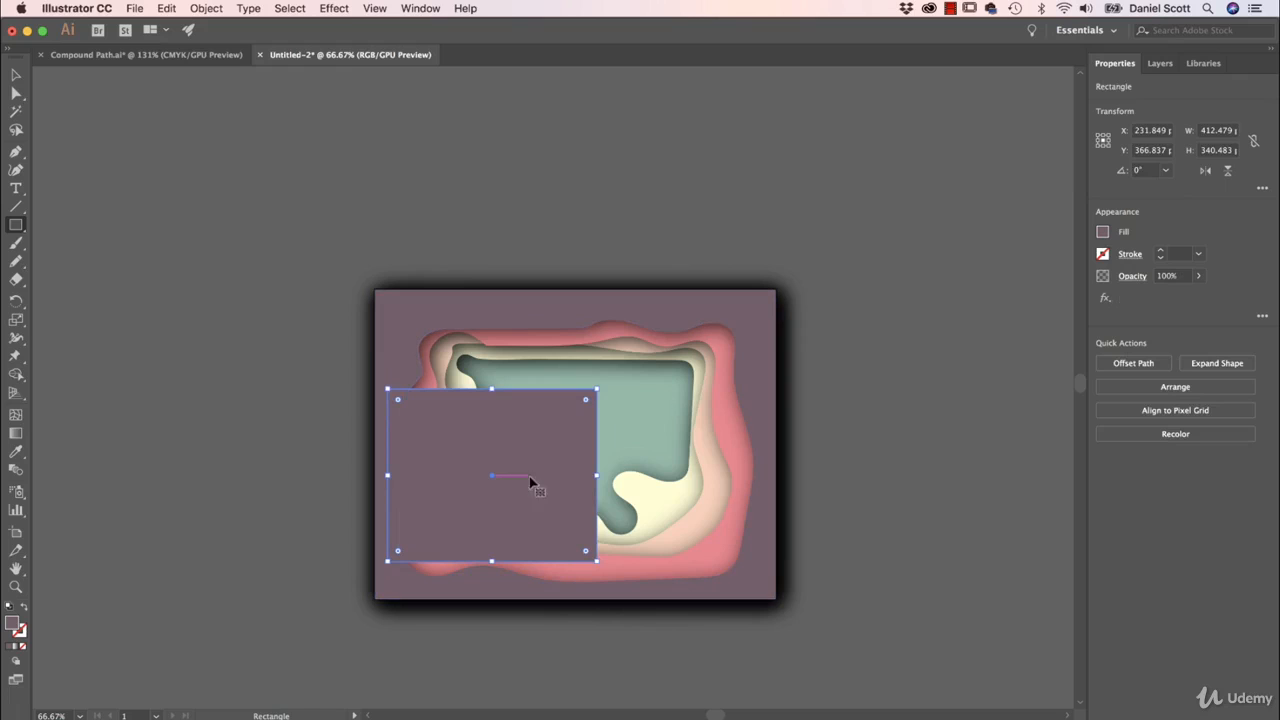
key(v)
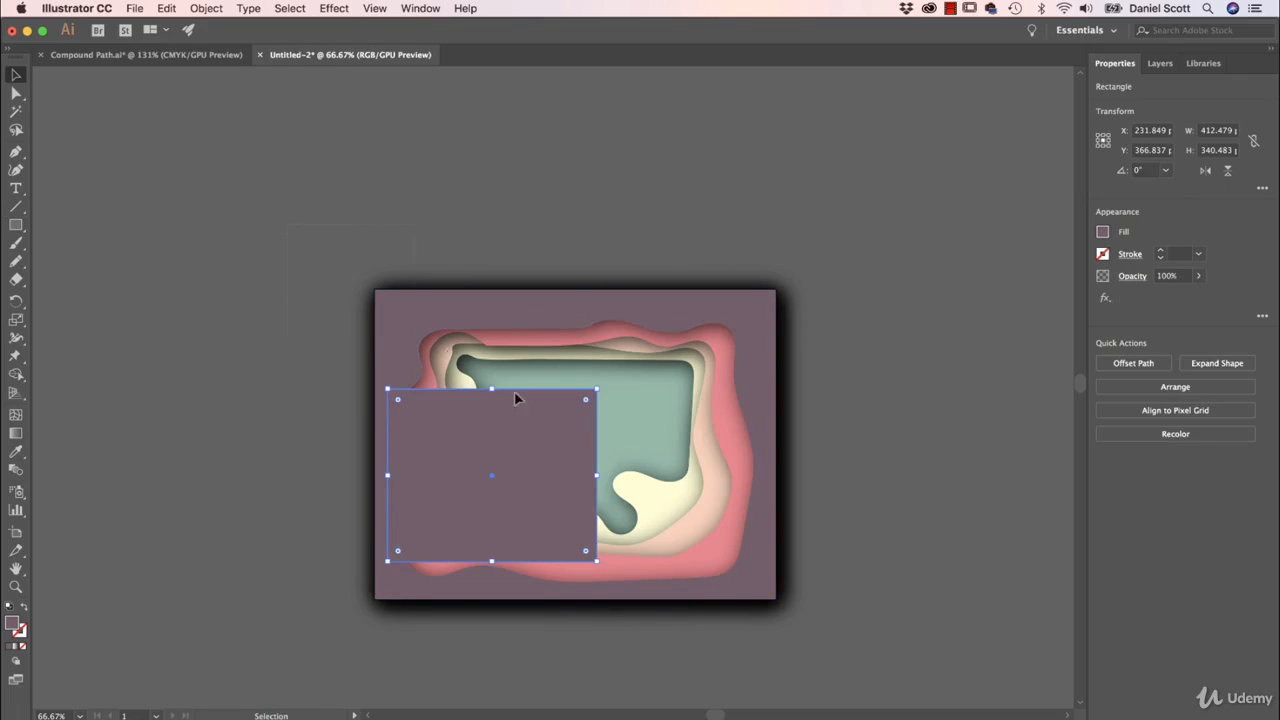
Select all the artwork and make a clipping mask with the new rectangle.
key(super+a)
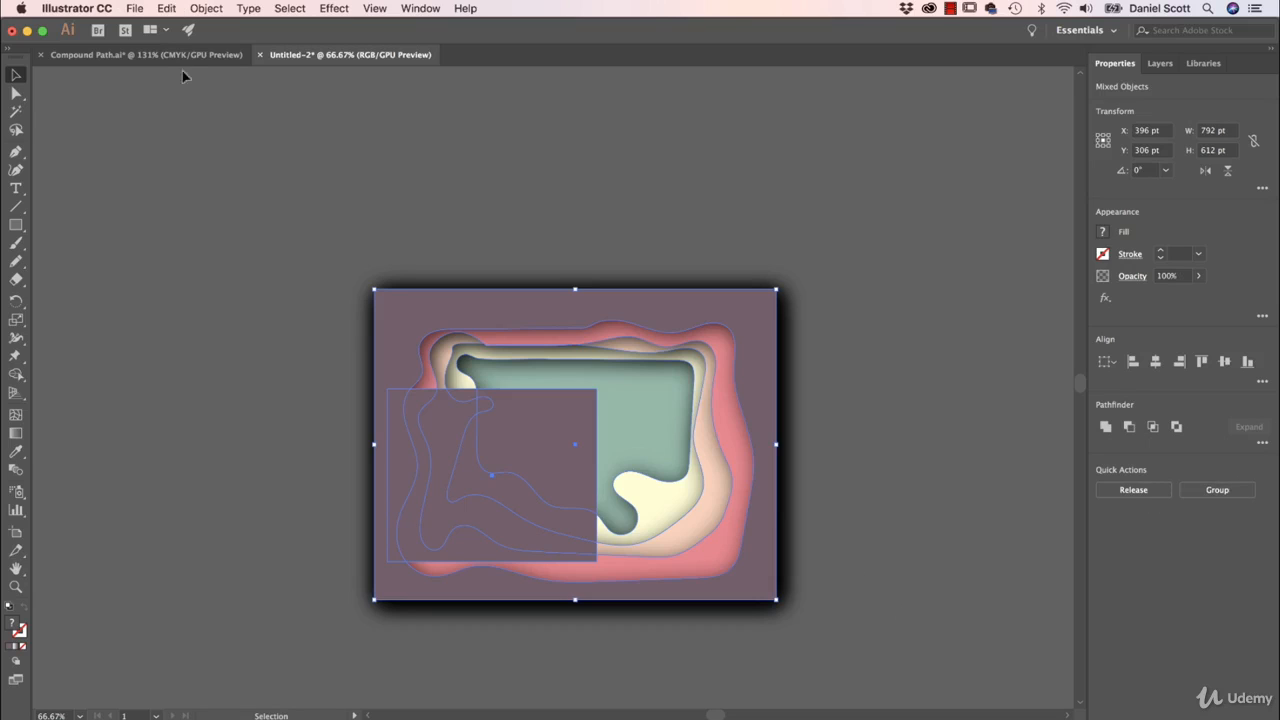
click(205, 8)
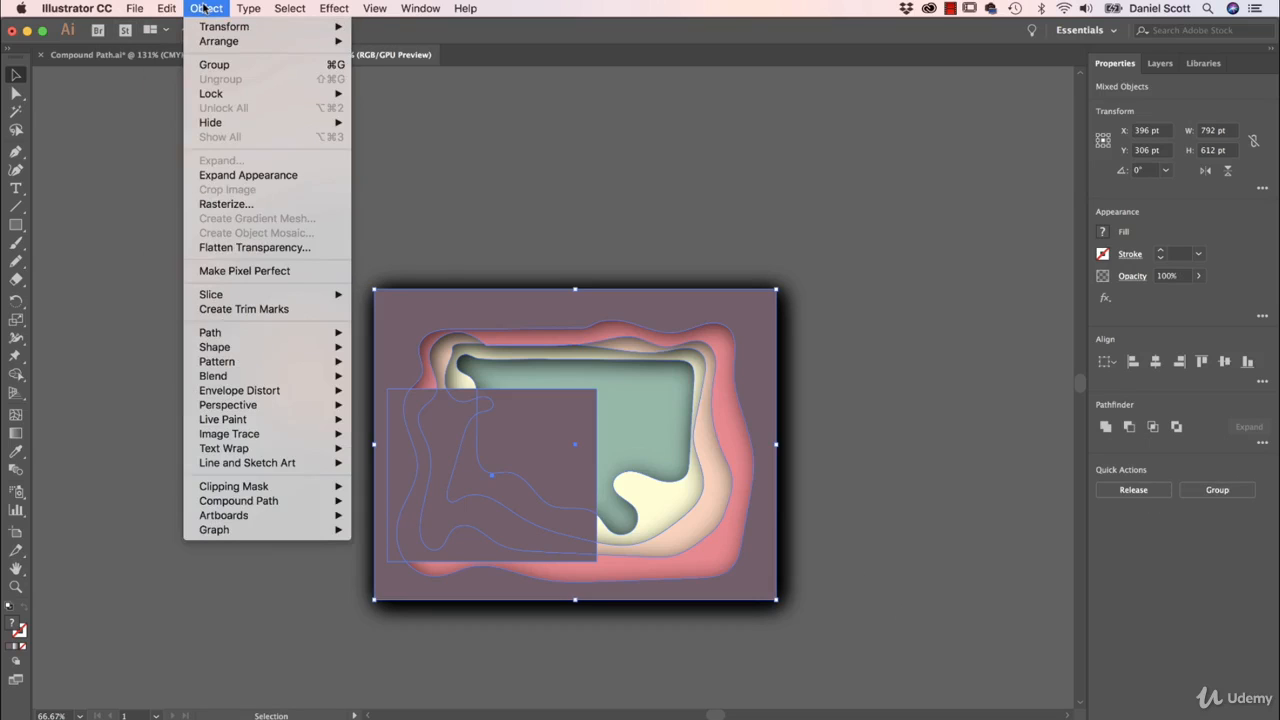
mouse_move(252, 488)
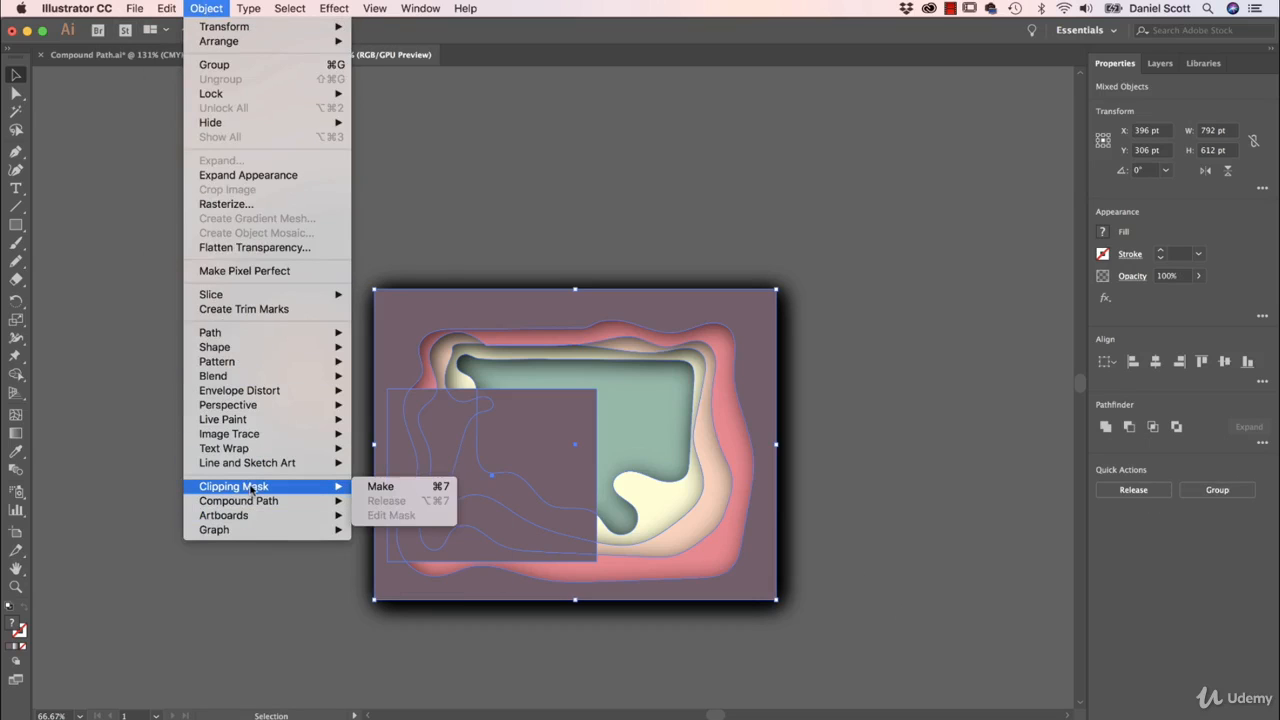
click(402, 489)
click(240, 488)
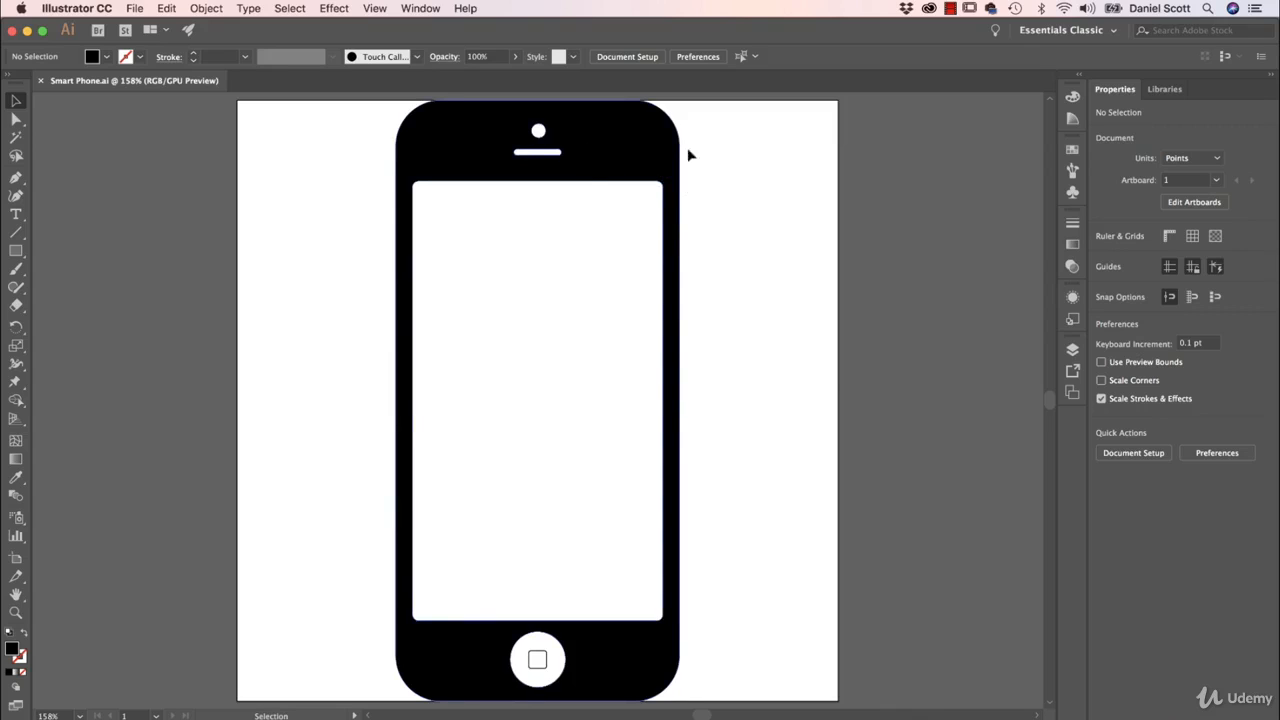
Ungroup the smart phone artwork and deselect it.
click(495, 178)
mouse_move(608, 148)
mouse_down()
mouse_move(859, 148)
mouse_move(595, 141)
mouse_up()
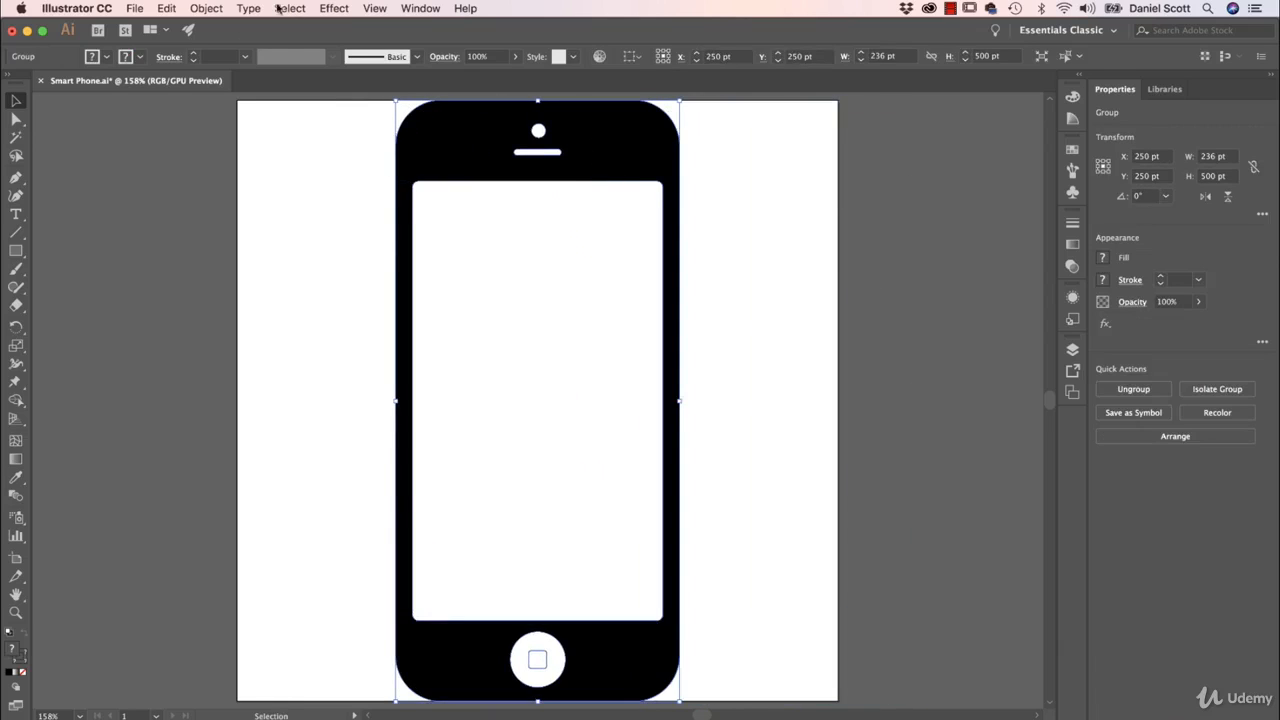
click(214, 9)
click(243, 84)
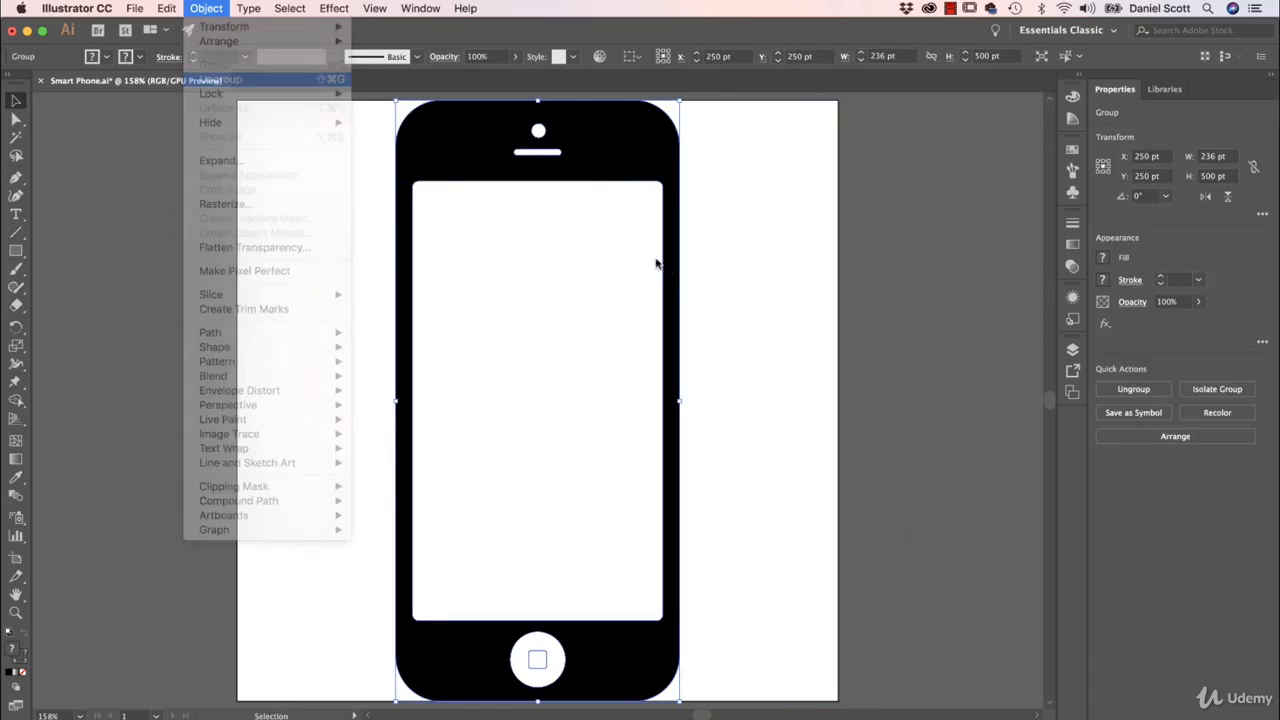
click(749, 246)
Move the black phone body away from the small home-button square, centring it on the artboard's right edge at about X 500 pt, Y 270 pt.
drag(492, 160, 295, 180)
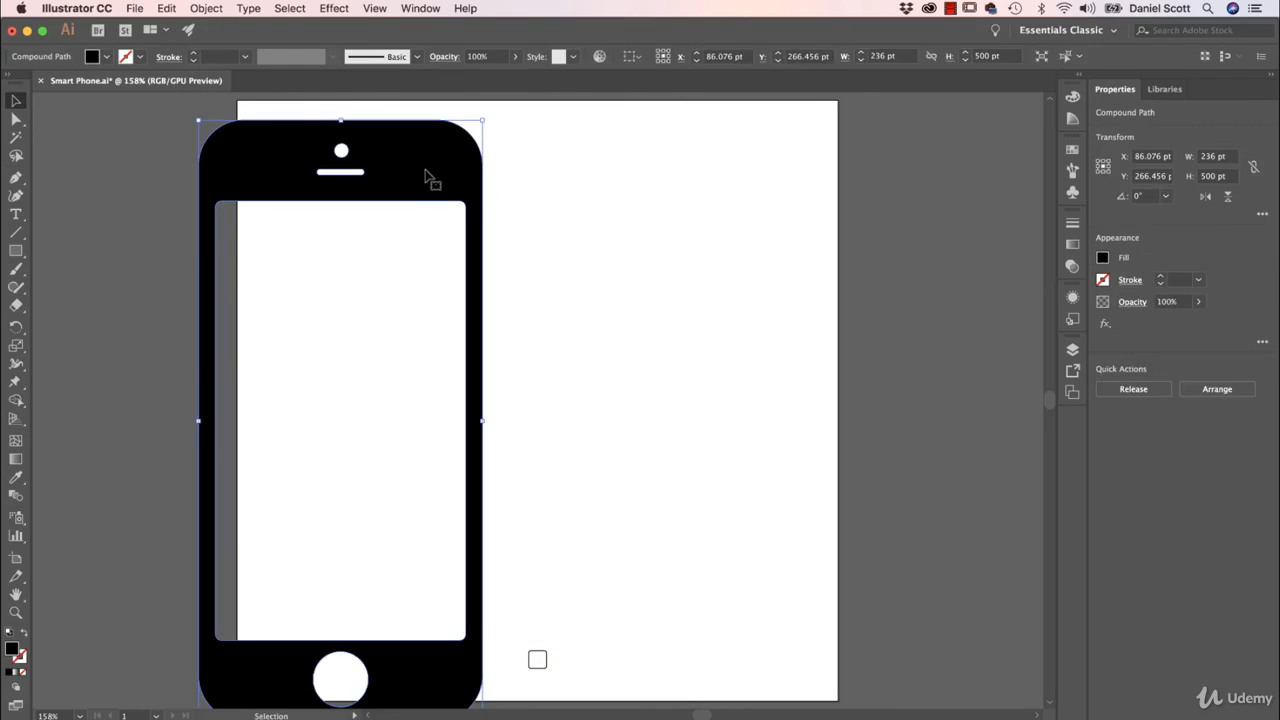
click(215, 9)
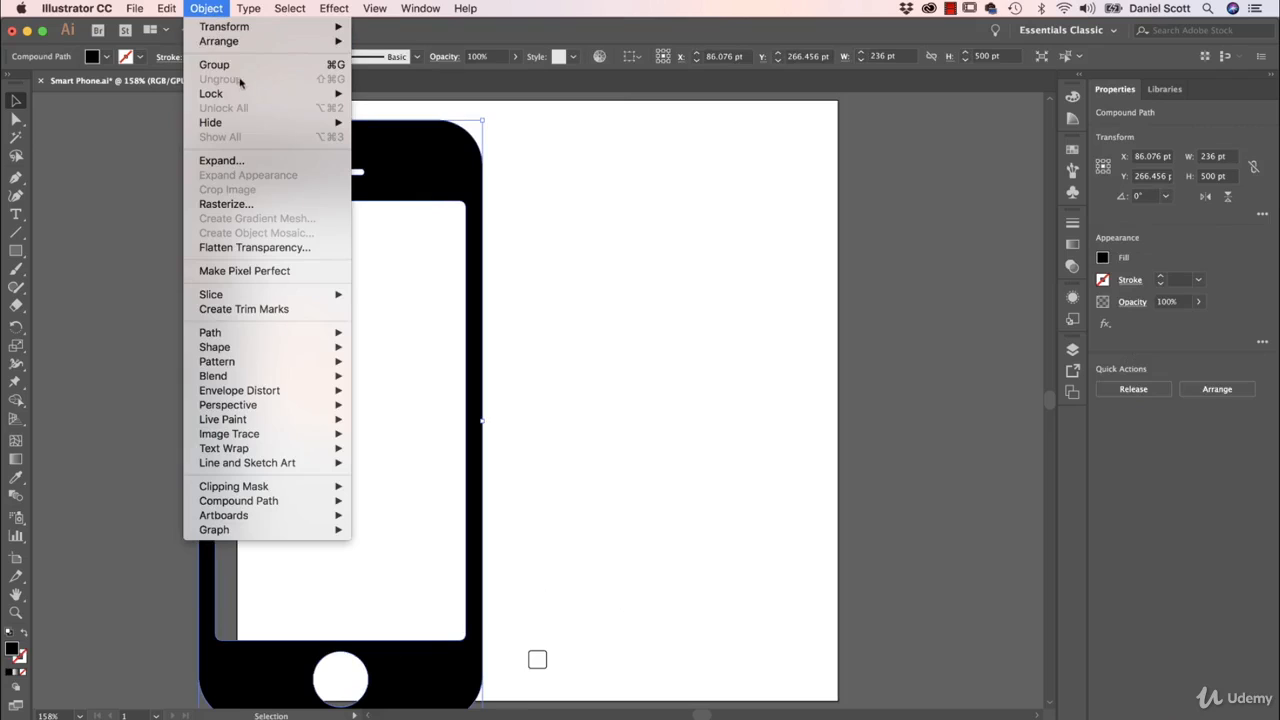
click(363, 147)
drag(400, 177, 900, 167)
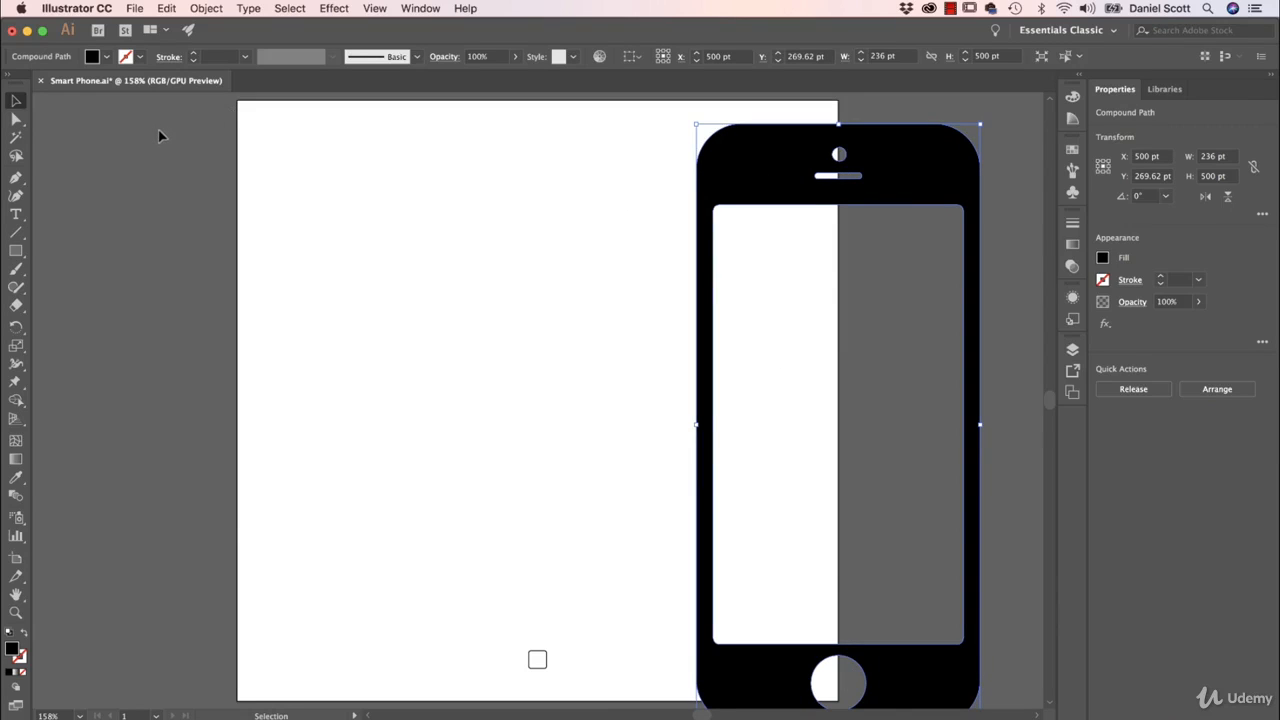
Release the phone's compound path, move the outer body away from the inner shapes to about X 128 pt and select the screen rectangle.
click(206, 8)
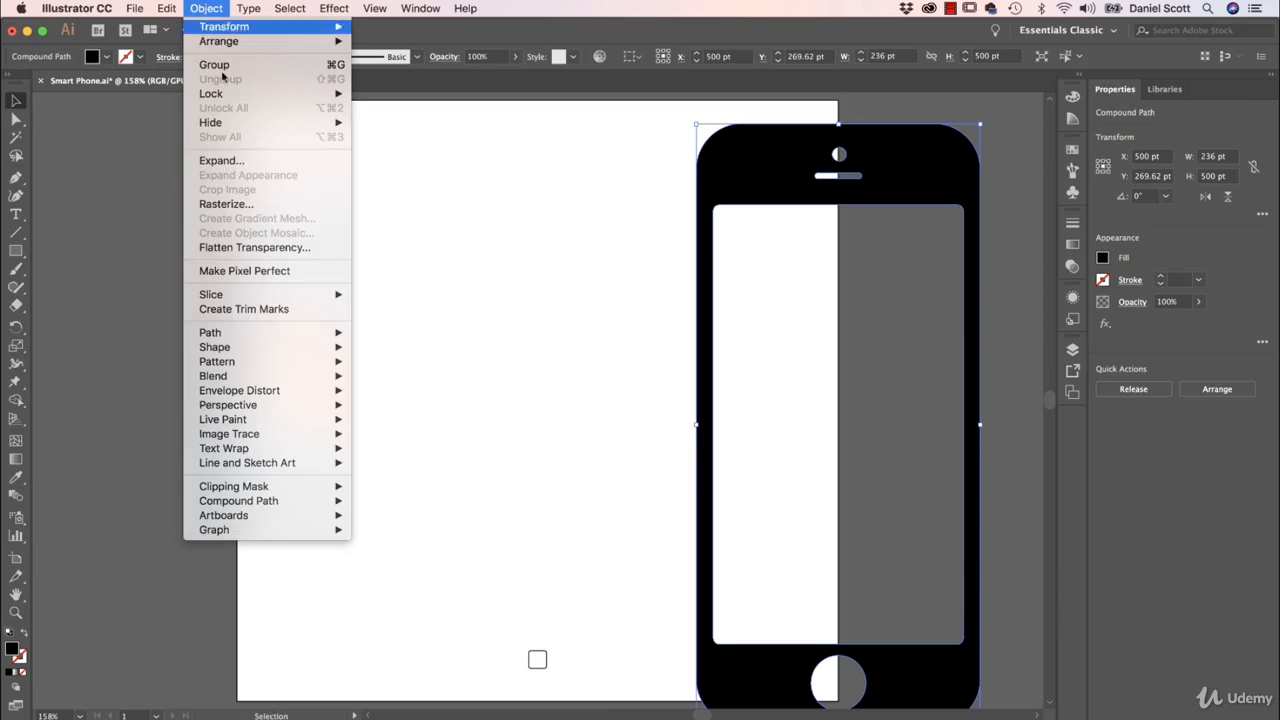
mouse_move(318, 500)
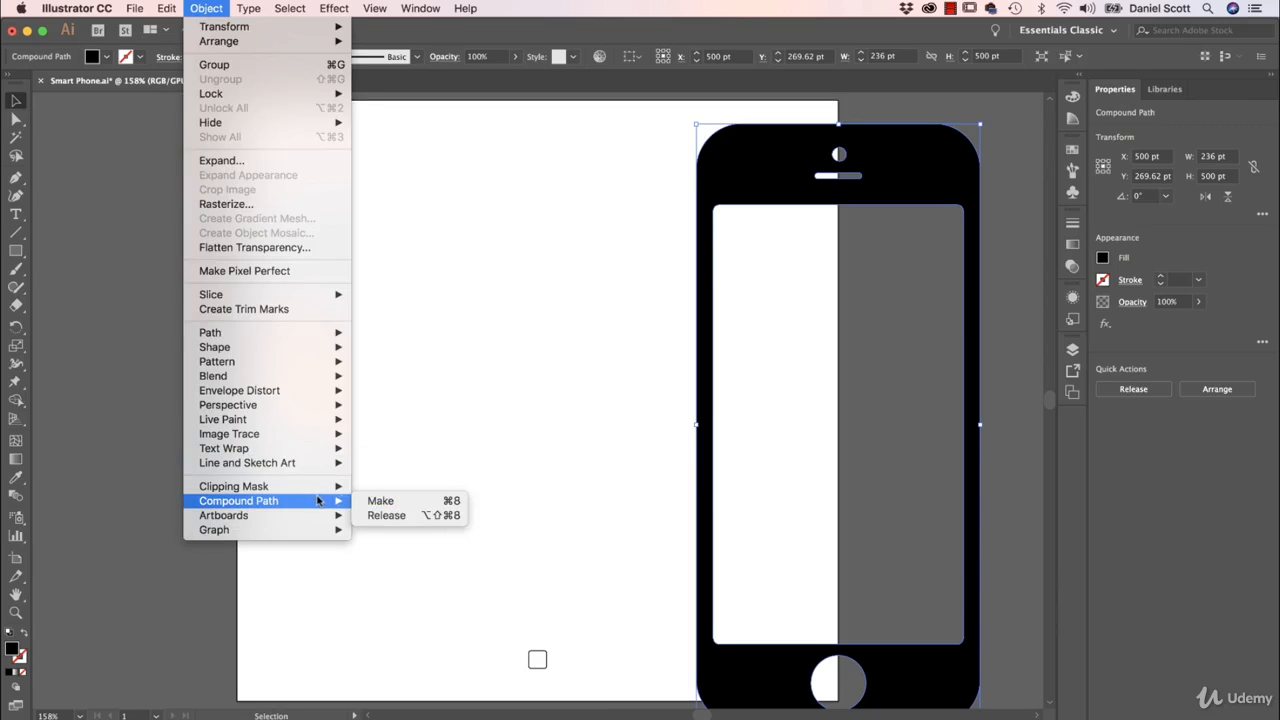
click(385, 515)
click(638, 259)
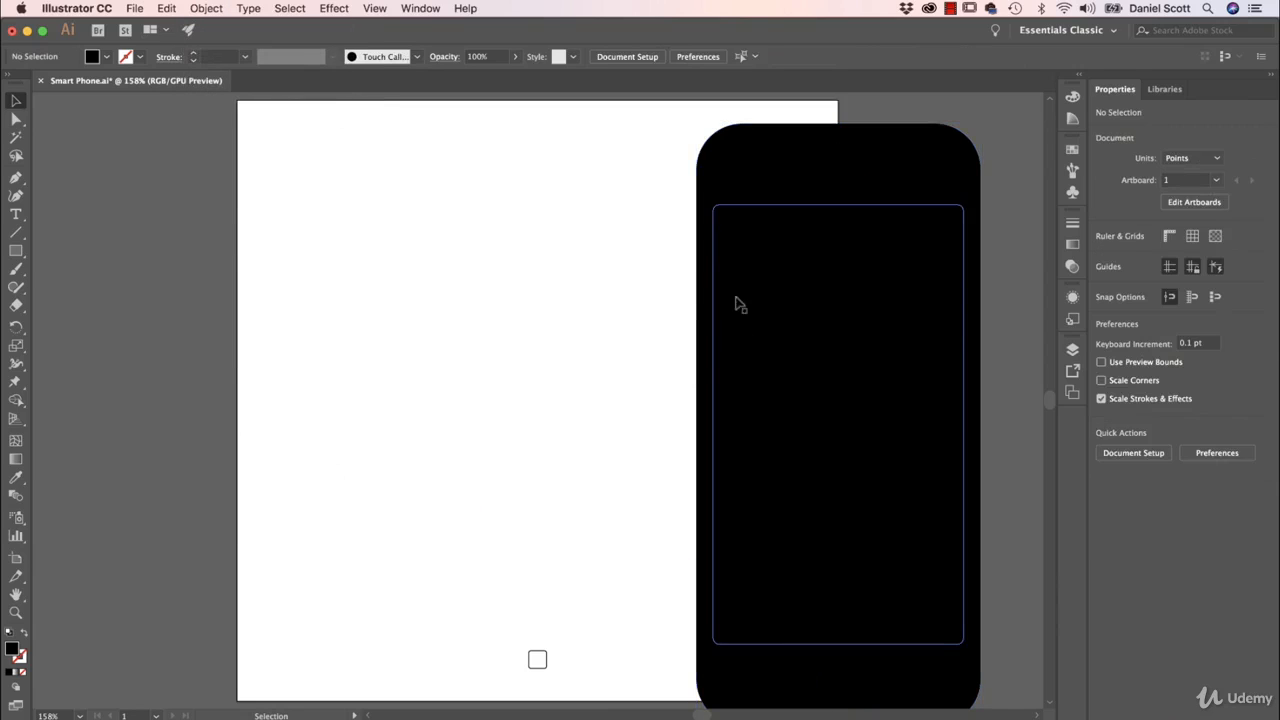
drag(777, 160, 330, 160)
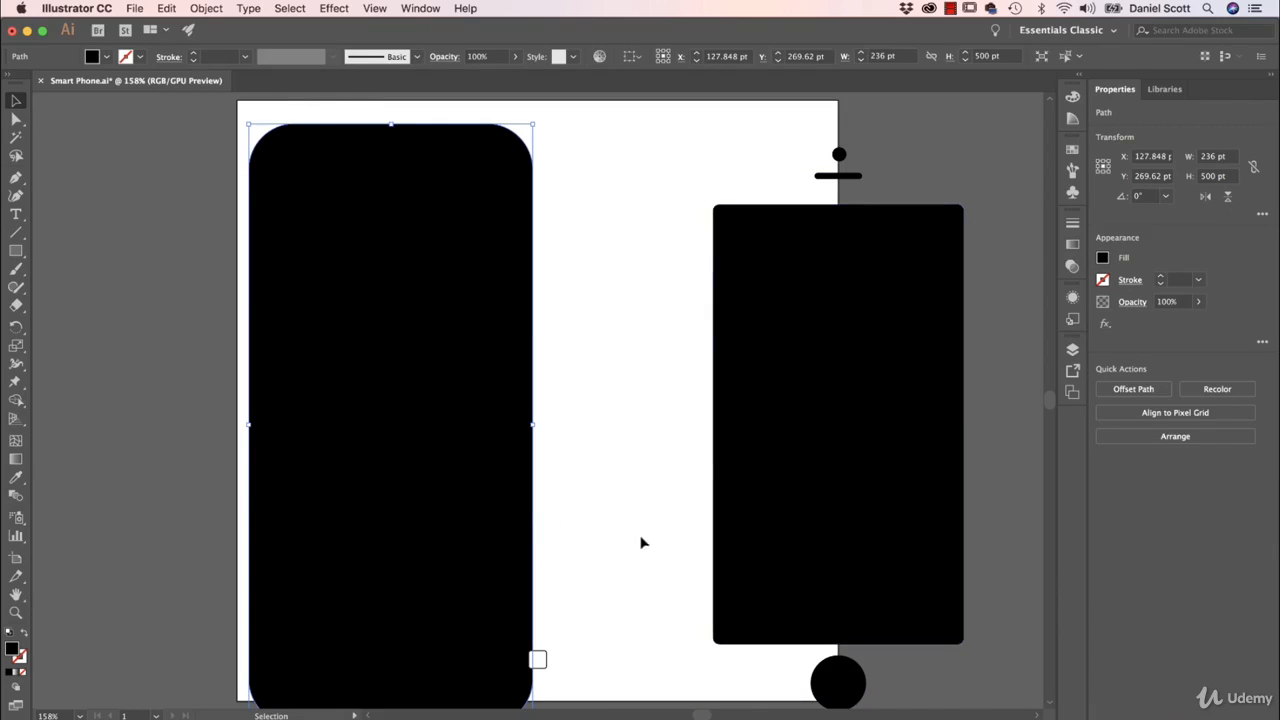
click(862, 441)
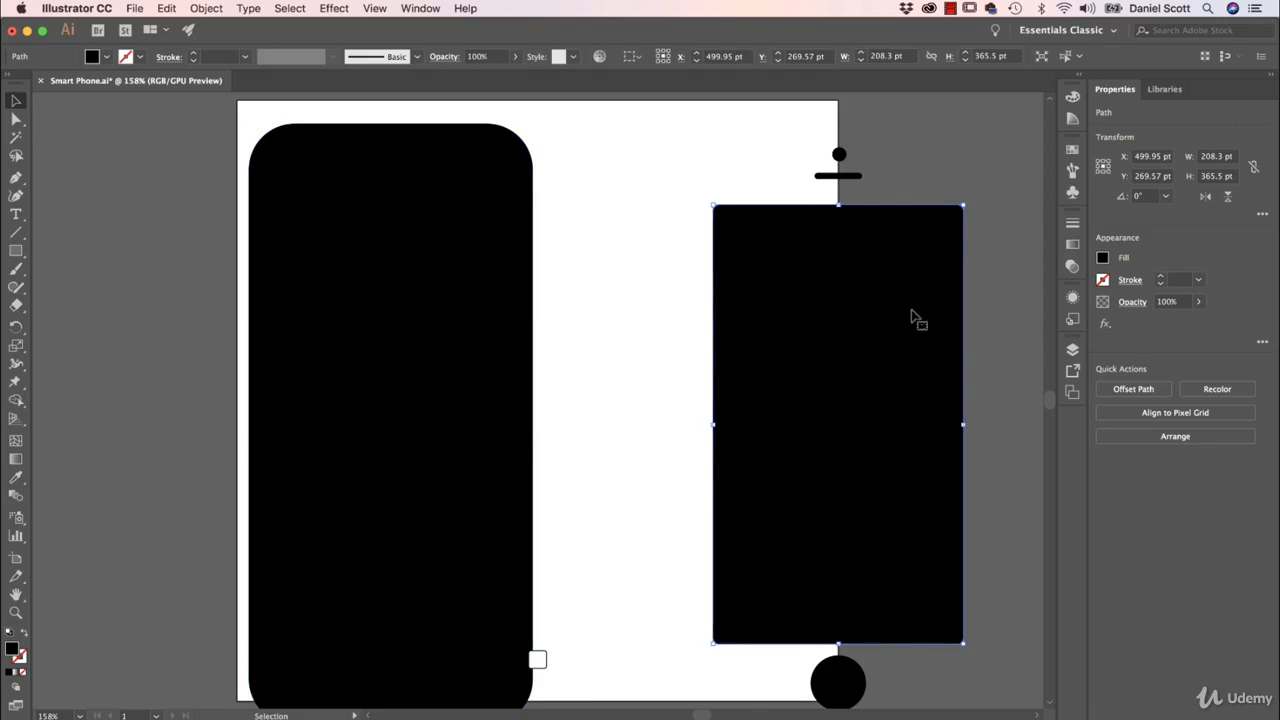